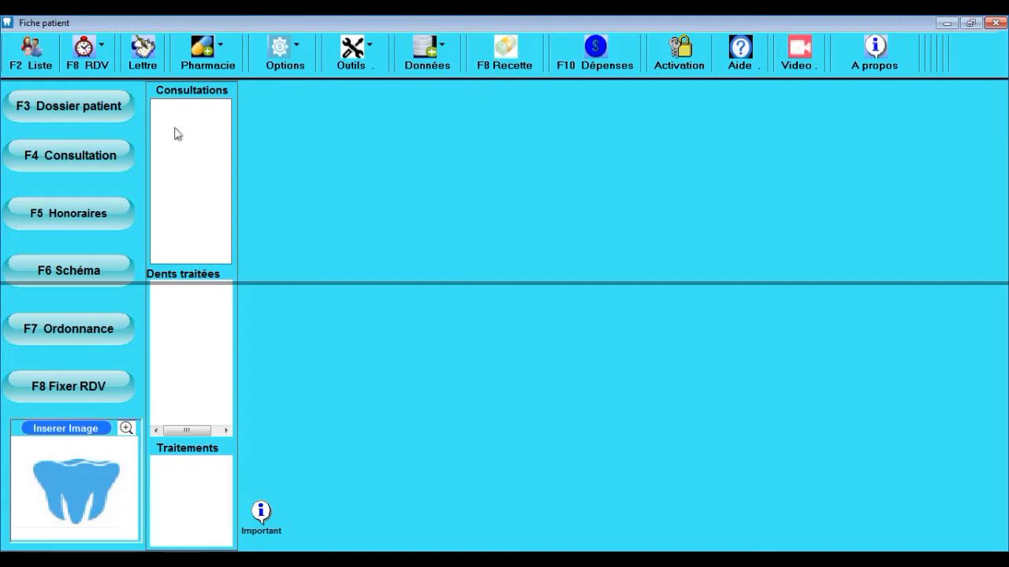
Step: Browse the patient file's Consultation, Fees and Prescription sections, then return to the main screen
{"action": "left_click", "coordinate": [114, 110]}
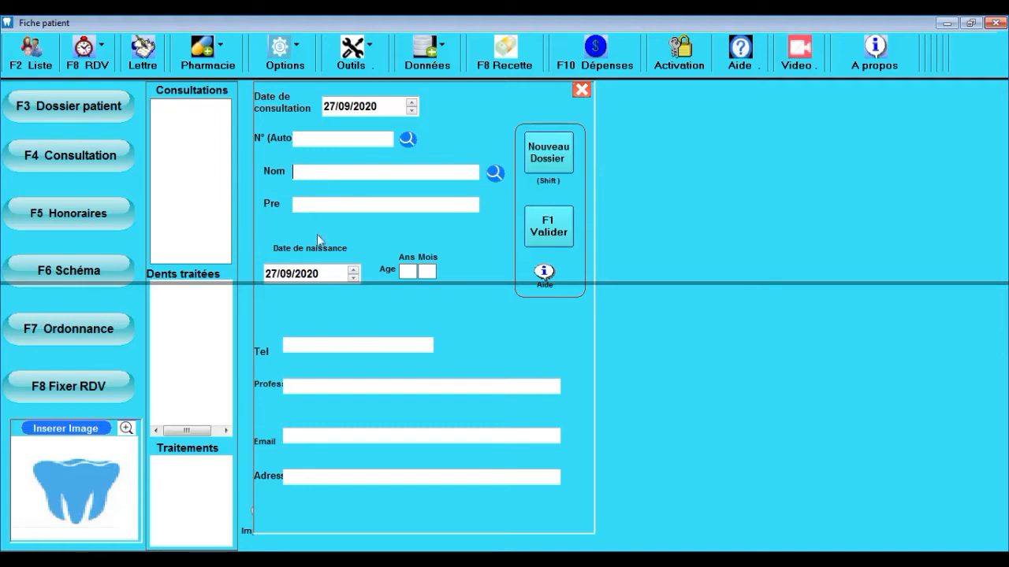
{"action": "left_click", "coordinate": [116, 160]}
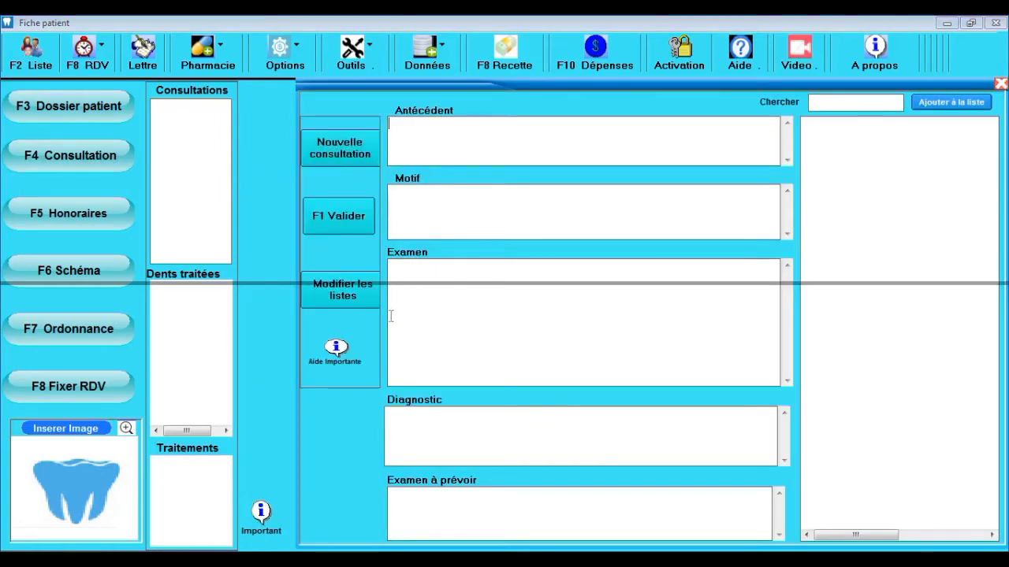
{"action": "left_click", "coordinate": [110, 215]}
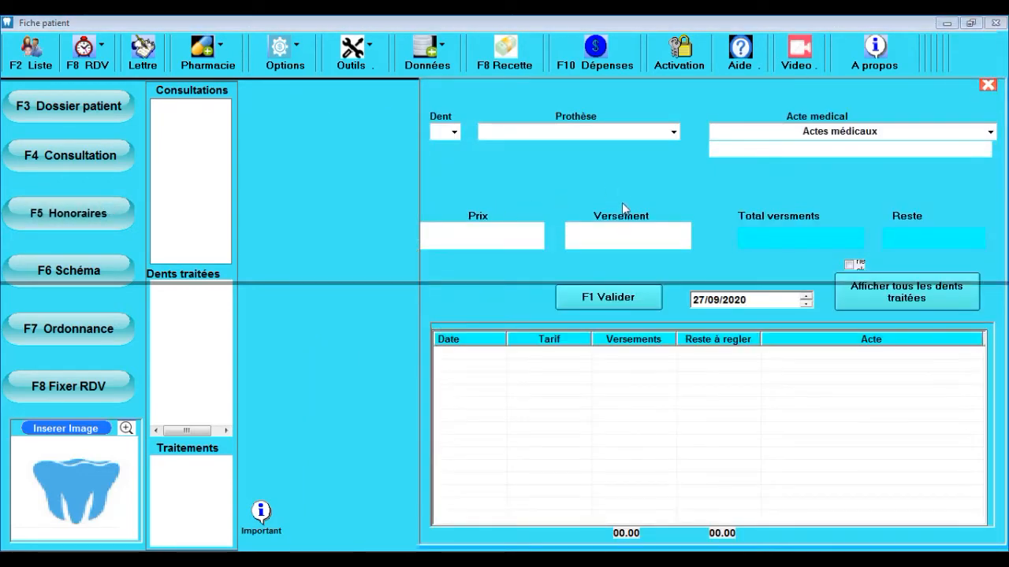
{"action": "left_click", "coordinate": [103, 331]}
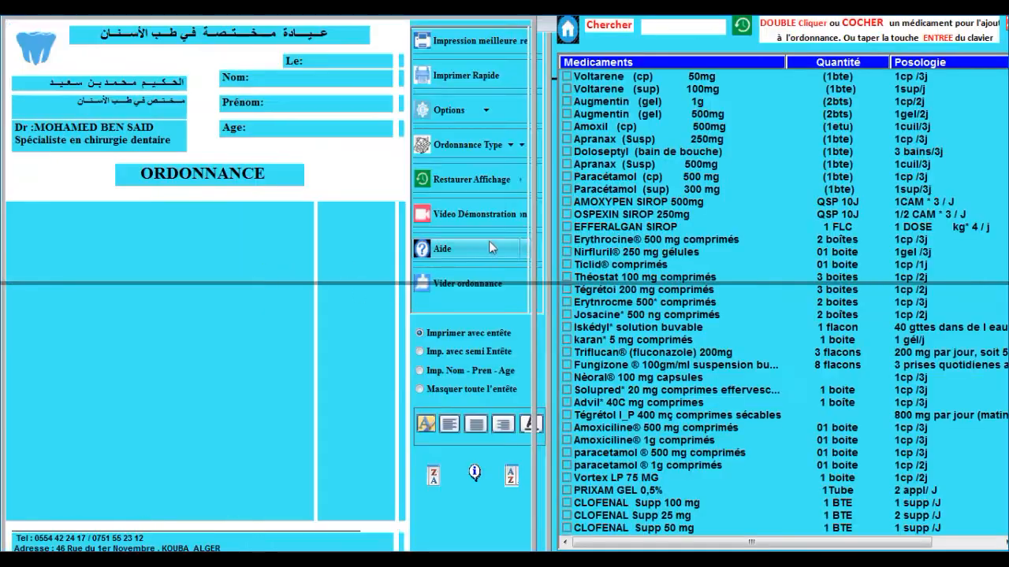
{"action": "left_click", "coordinate": [552, 35]}
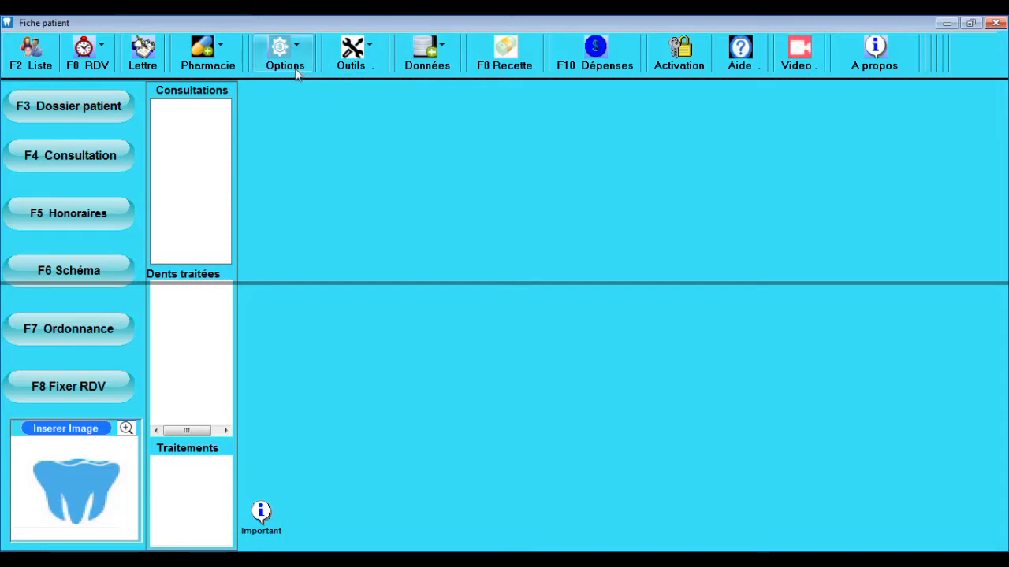
Step: Look over the appointment options, the income summary and the expenses section
{"action": "left_click", "coordinate": [93, 67]}
{"action": "left_click", "coordinate": [93, 67]}
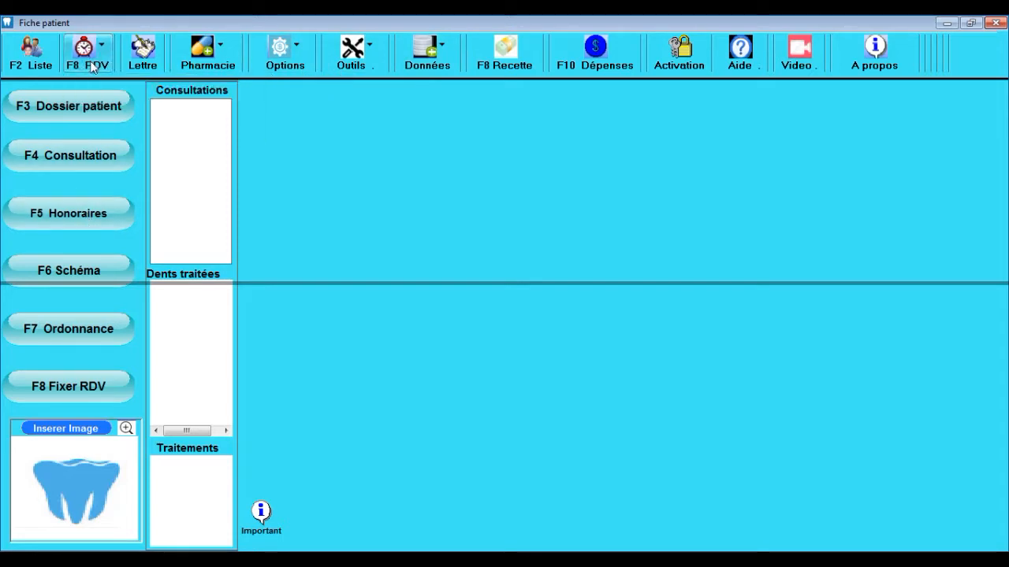
{"action": "left_click", "coordinate": [490, 43]}
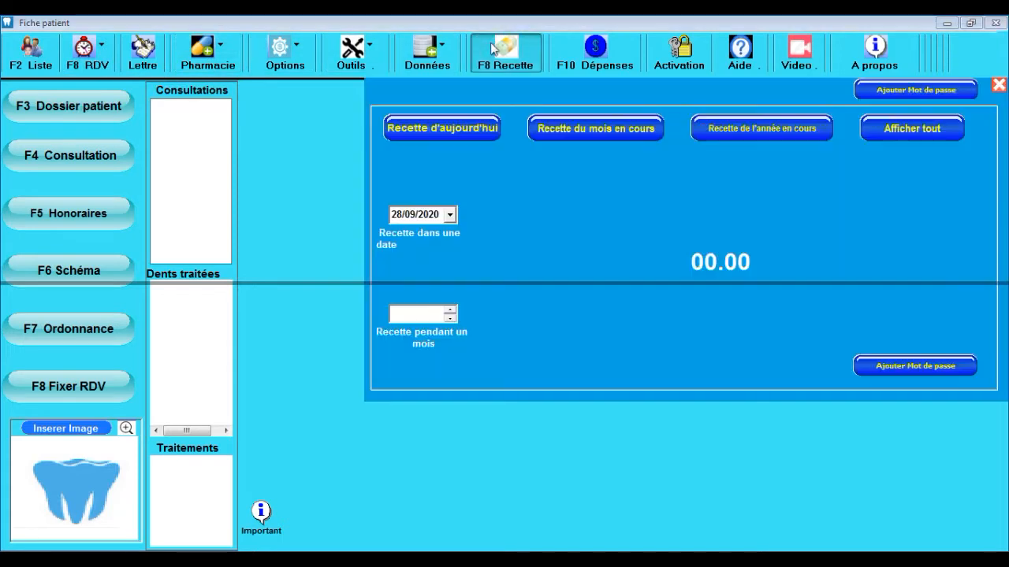
{"action": "left_click", "coordinate": [577, 68]}
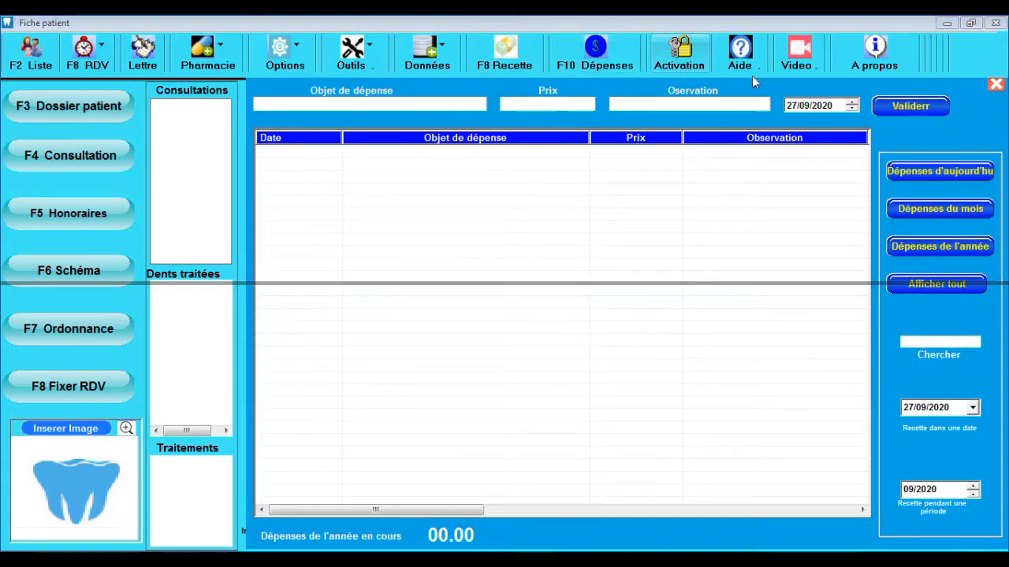
{"action": "left_click", "coordinate": [995, 83]}
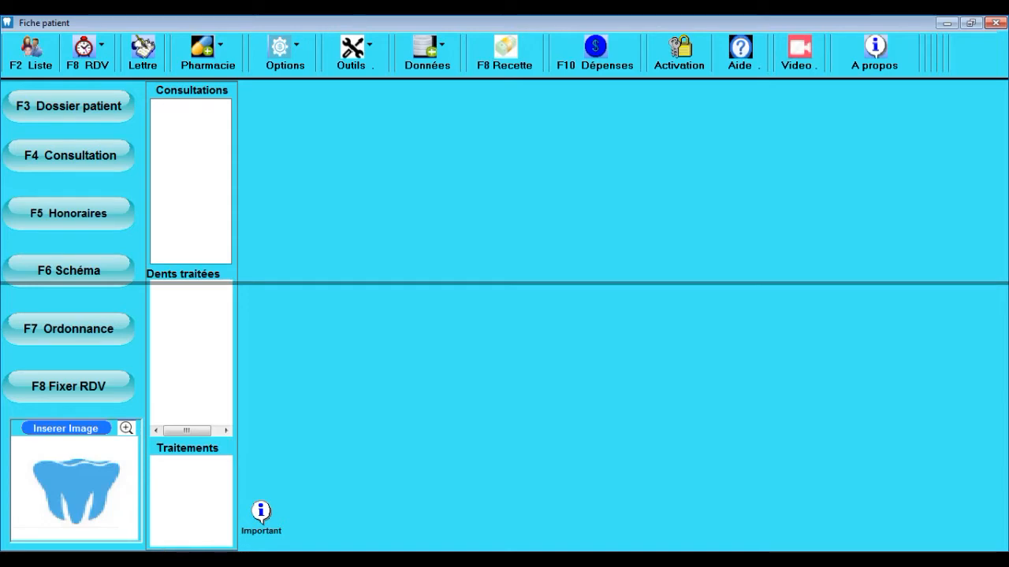
Step: Enter a new patient's surname, birth year and phone number in the patient file
{"action": "key", "text": "F3"}
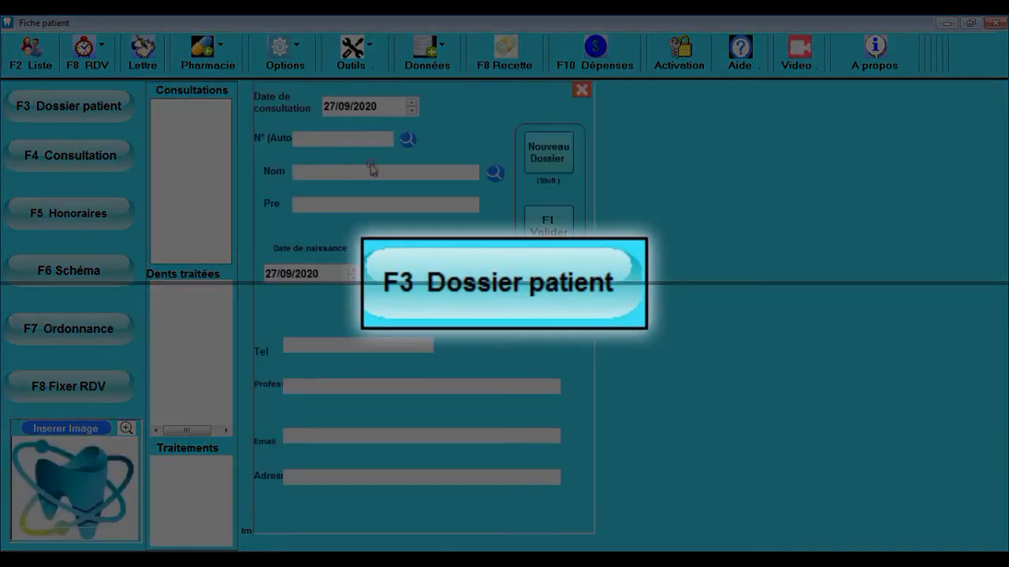
{"action": "left_click", "coordinate": [379, 202]}
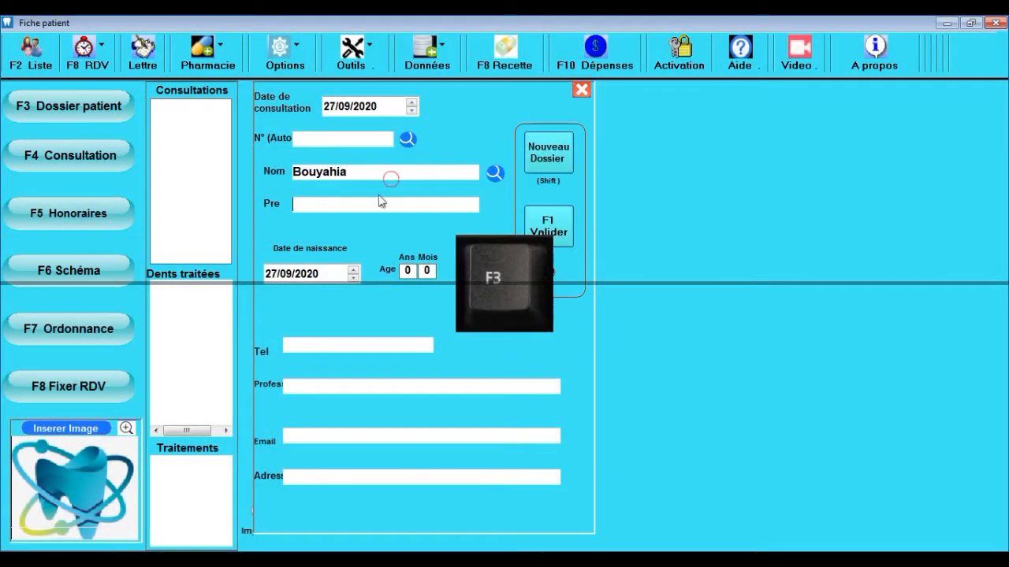
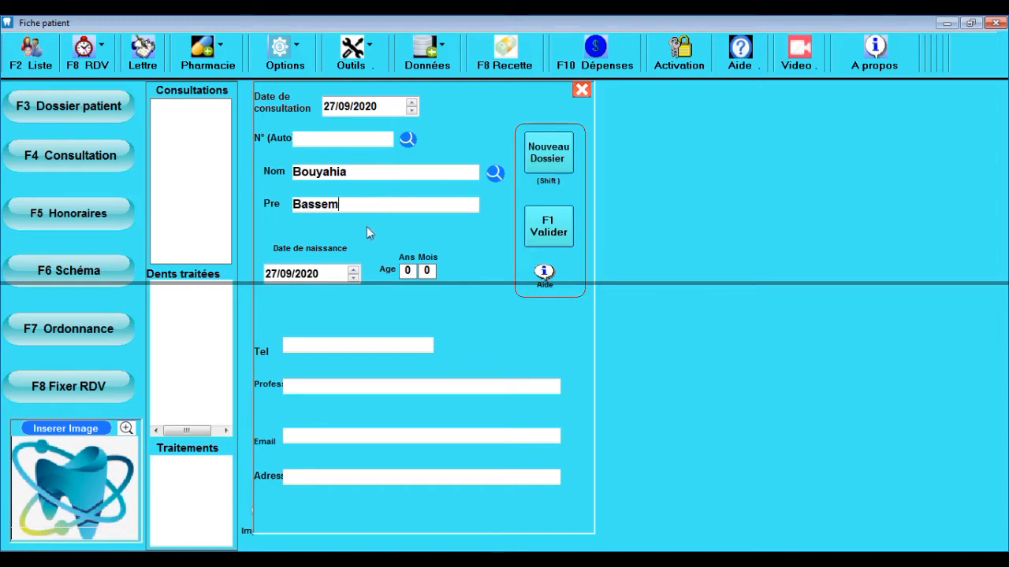
{"action": "left_click", "coordinate": [354, 277]}
{"action": "left_click", "coordinate": [354, 279]}
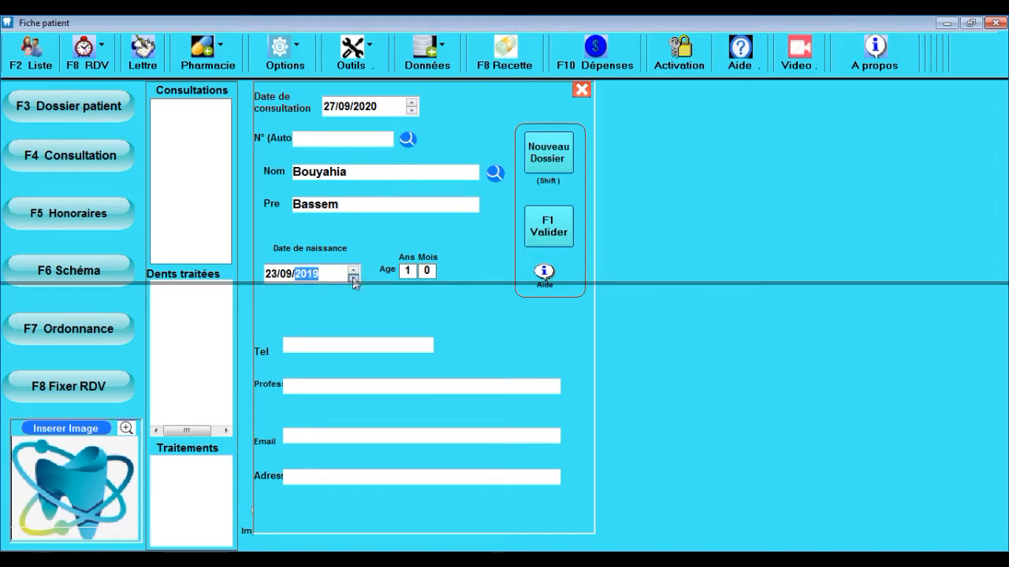
{"action": "left_click", "coordinate": [354, 279]}
{"action": "left_click", "coordinate": [316, 345]}
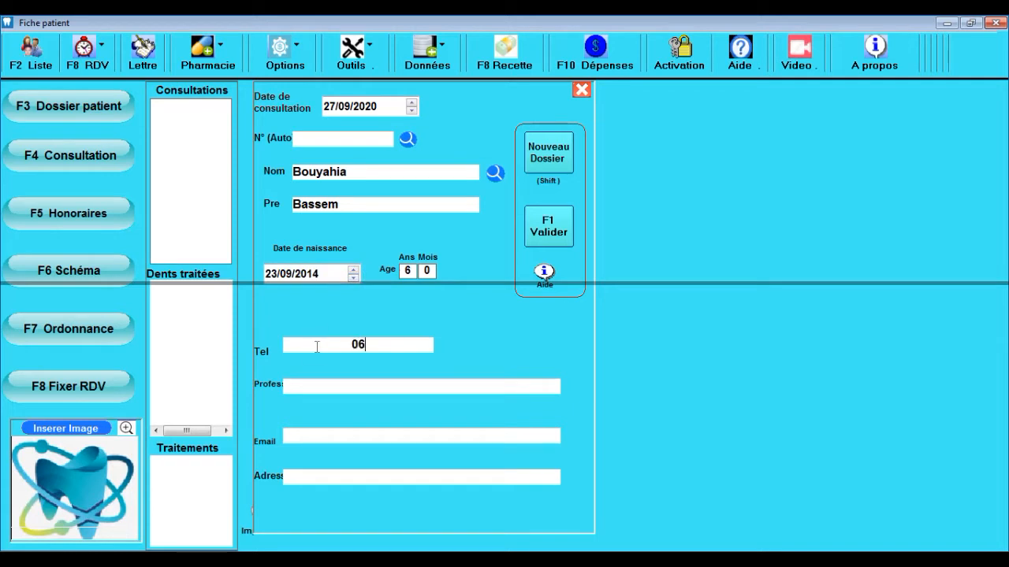
Step: Move the new patient's birth year back three years and set the age months to 25
{"action": "key", "text": "shift"}
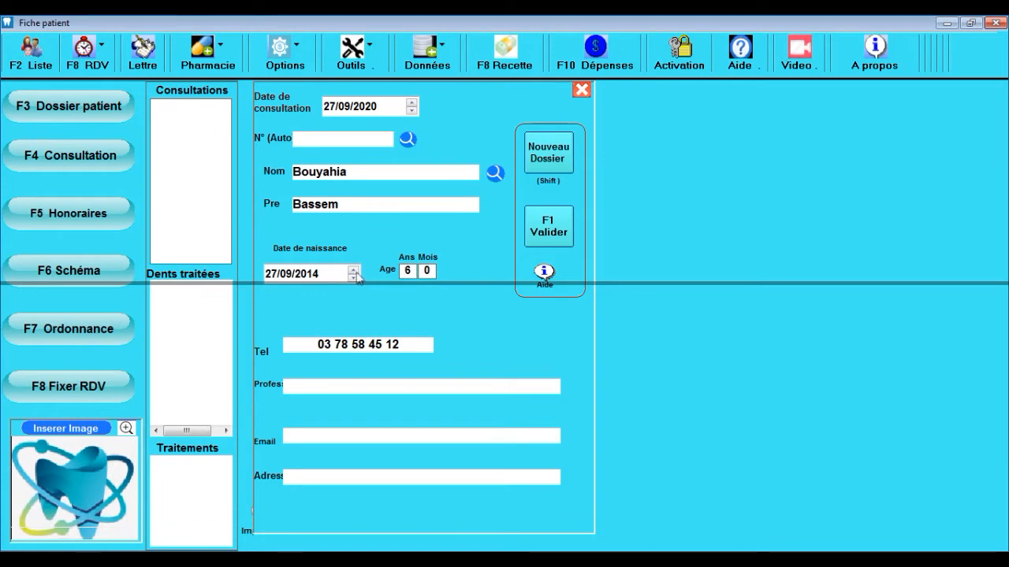
{"action": "left_click", "coordinate": [307, 275]}
{"action": "left_click", "coordinate": [353, 279]}
{"action": "left_click", "coordinate": [353, 279]}
{"action": "left_click", "coordinate": [353, 279]}
{"action": "left_click", "coordinate": [353, 279]}
{"action": "left_click", "coordinate": [432, 271]}
{"action": "type", "text": "25"}
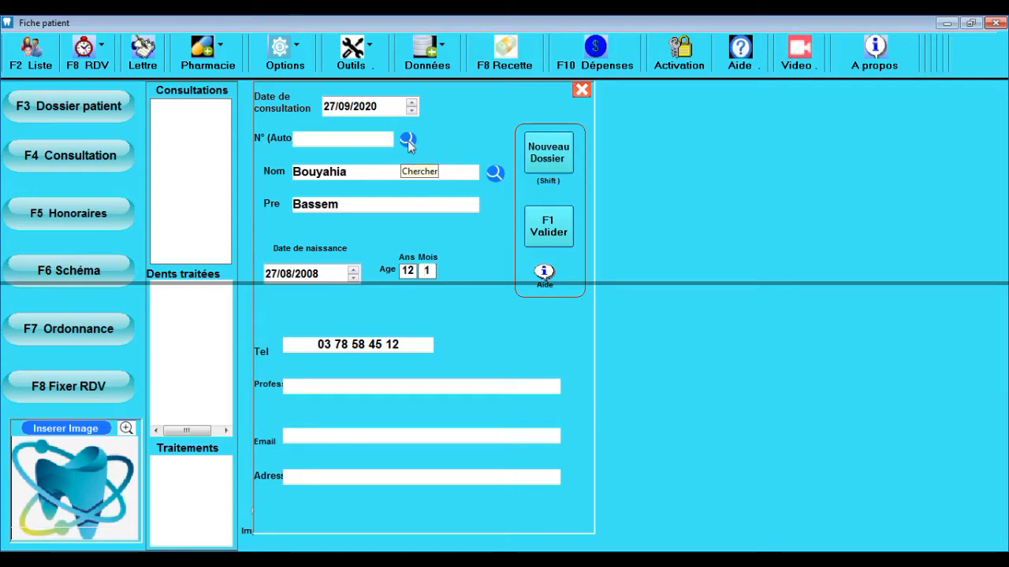
{"action": "left_click", "coordinate": [87, 106]}
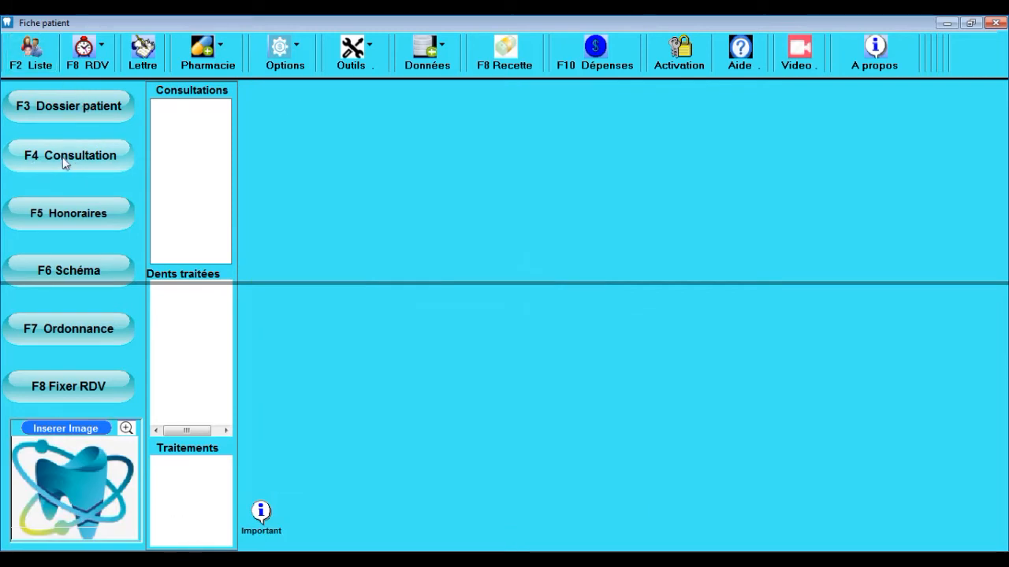
Step: Record Examen 'Traitement canalaire simple sur pluri-radiculé', Diagnostic 'malocclusion' and planned 'Petite chirurgie'
{"action": "left_click", "coordinate": [65, 161]}
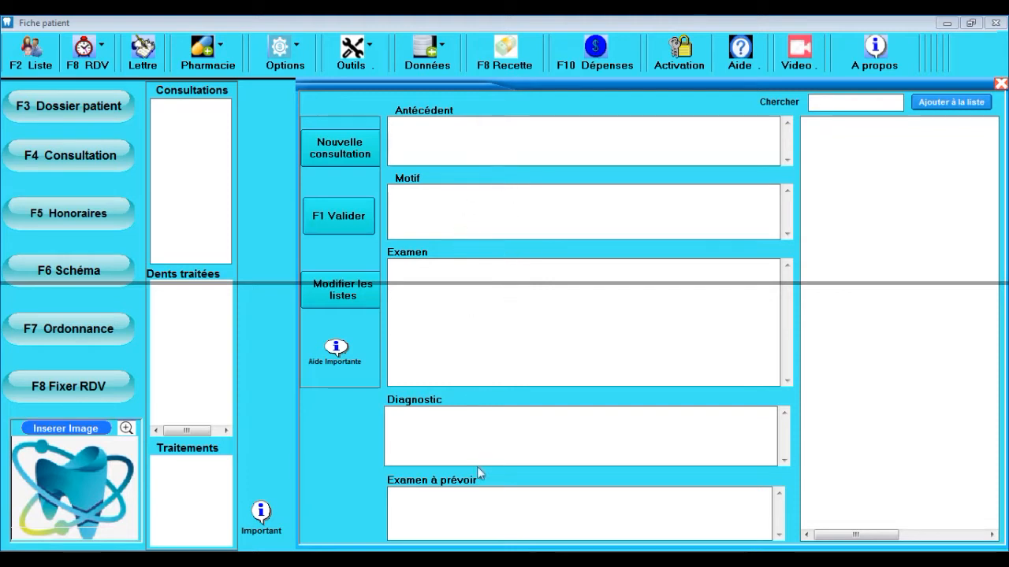
{"action": "left_click", "coordinate": [481, 147]}
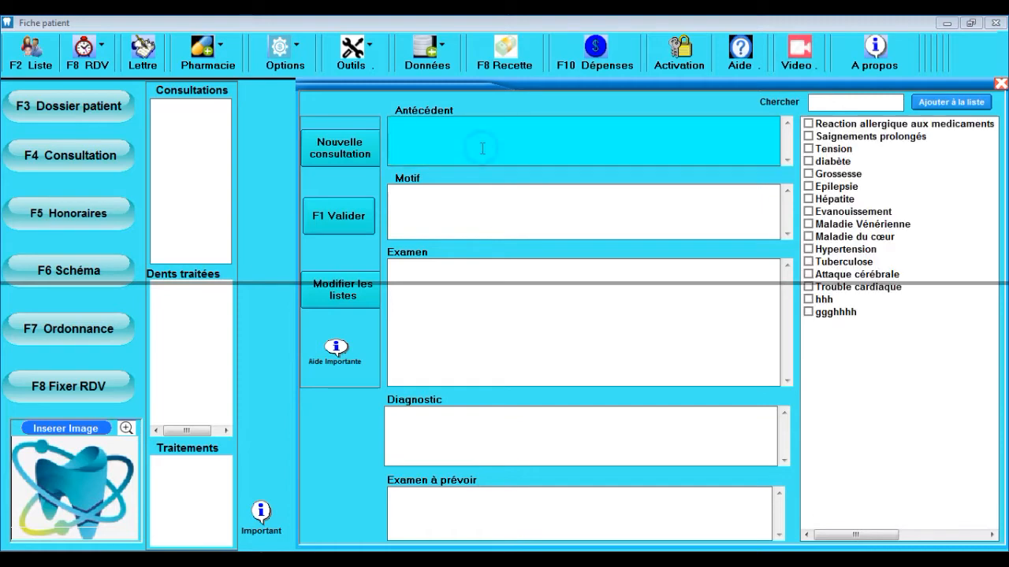
{"action": "left_click", "coordinate": [497, 226]}
{"action": "left_click", "coordinate": [513, 269]}
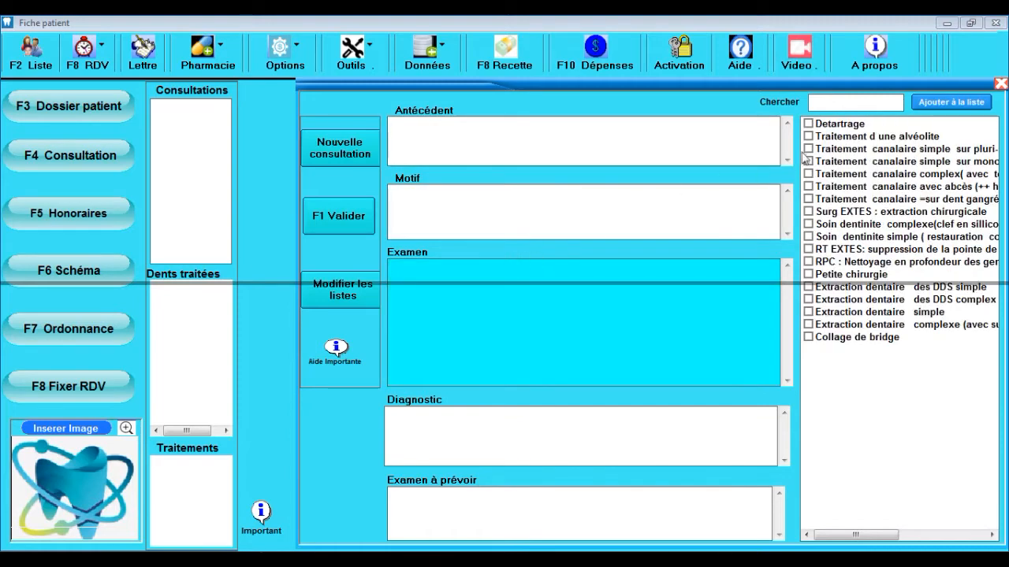
{"action": "left_click", "coordinate": [844, 150]}
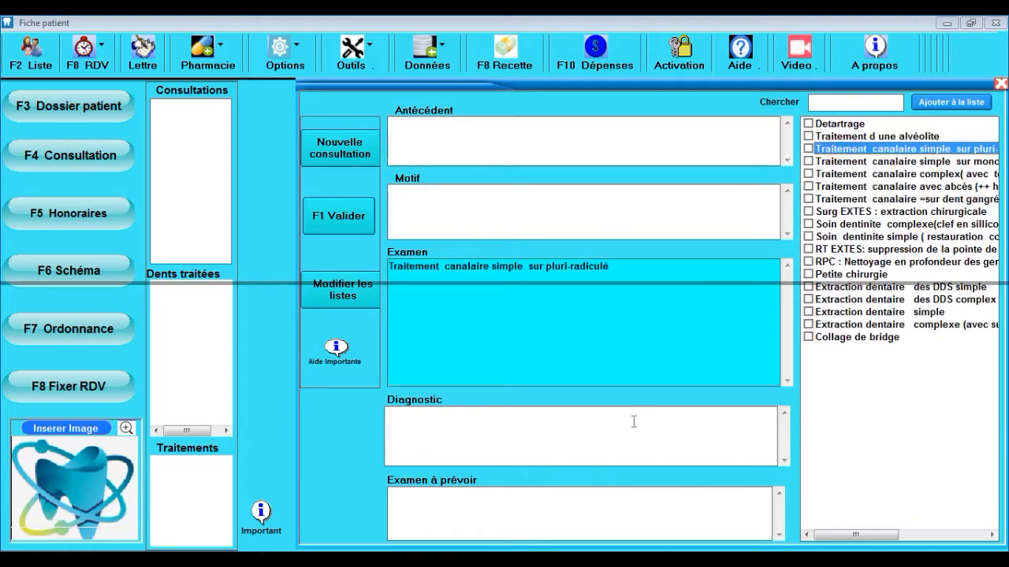
{"action": "left_click", "coordinate": [632, 421]}
{"action": "left_click", "coordinate": [835, 249]}
{"action": "left_click", "coordinate": [658, 499]}
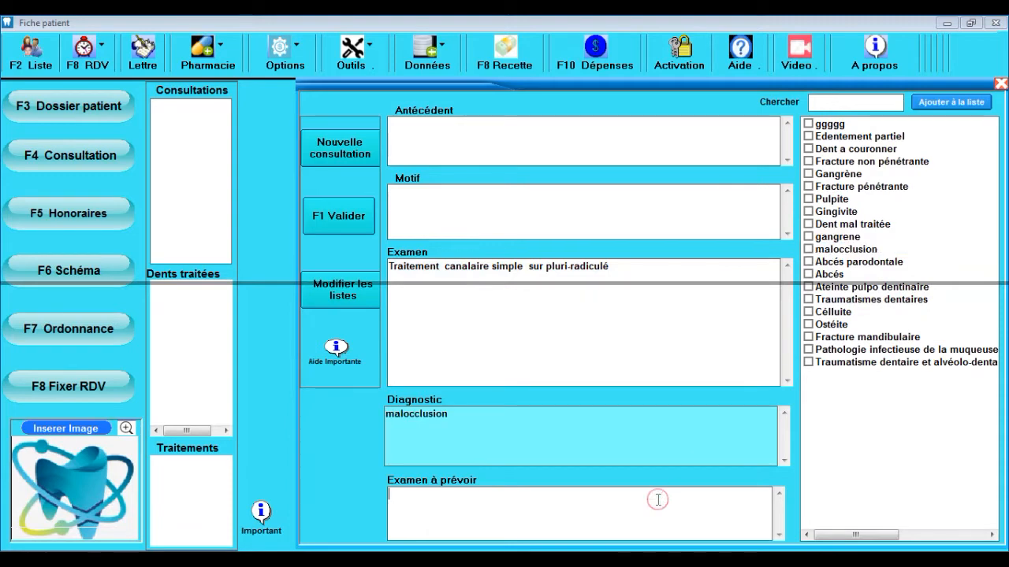
{"action": "left_click", "coordinate": [831, 274]}
{"action": "left_click", "coordinate": [670, 142]}
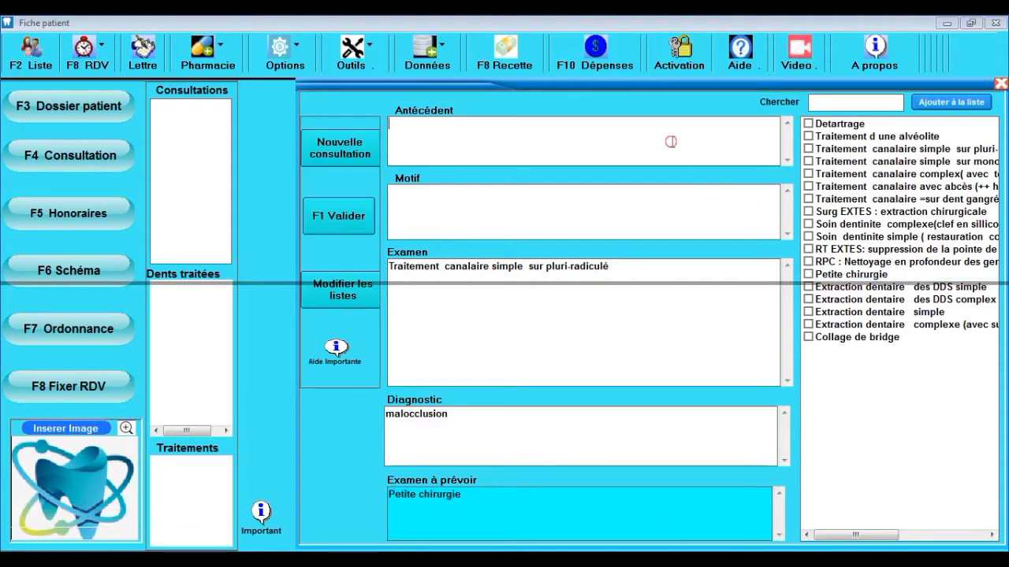
Step: Start a new consultation with history Saignements prolongés and diabète, reasons Anomalie buccale and Motif ésthétique
{"action": "left_click", "coordinate": [358, 153]}
{"action": "left_click", "coordinate": [425, 138]}
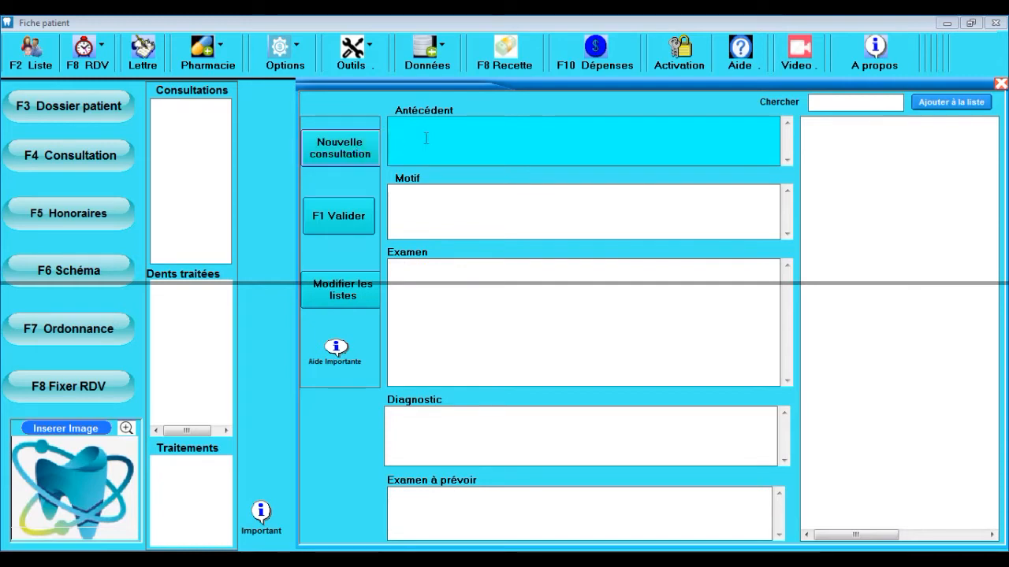
{"action": "left_click", "coordinate": [843, 136]}
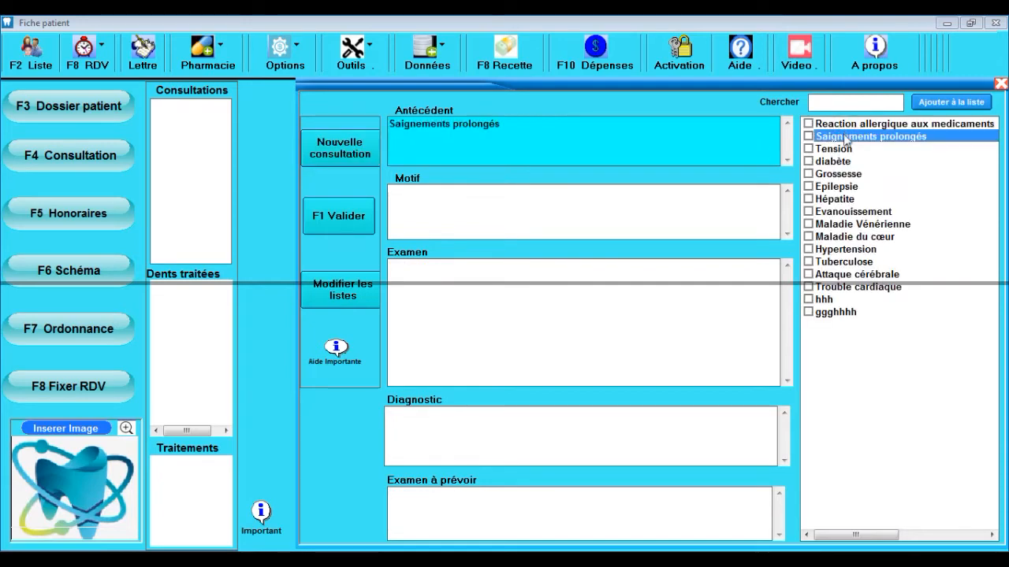
{"action": "left_click", "coordinate": [845, 161]}
{"action": "left_click", "coordinate": [651, 220]}
{"action": "left_click", "coordinate": [836, 199]}
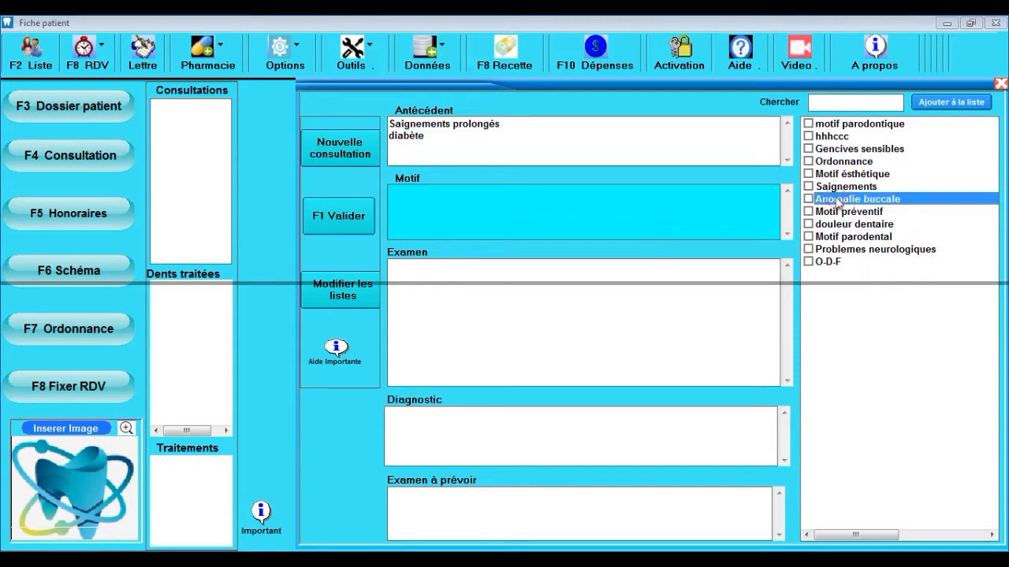
{"action": "left_click", "coordinate": [834, 173]}
Step: Add single-root canal treatment, simple composite restoration and Petite chirurgie to Examen
{"action": "left_click", "coordinate": [742, 263]}
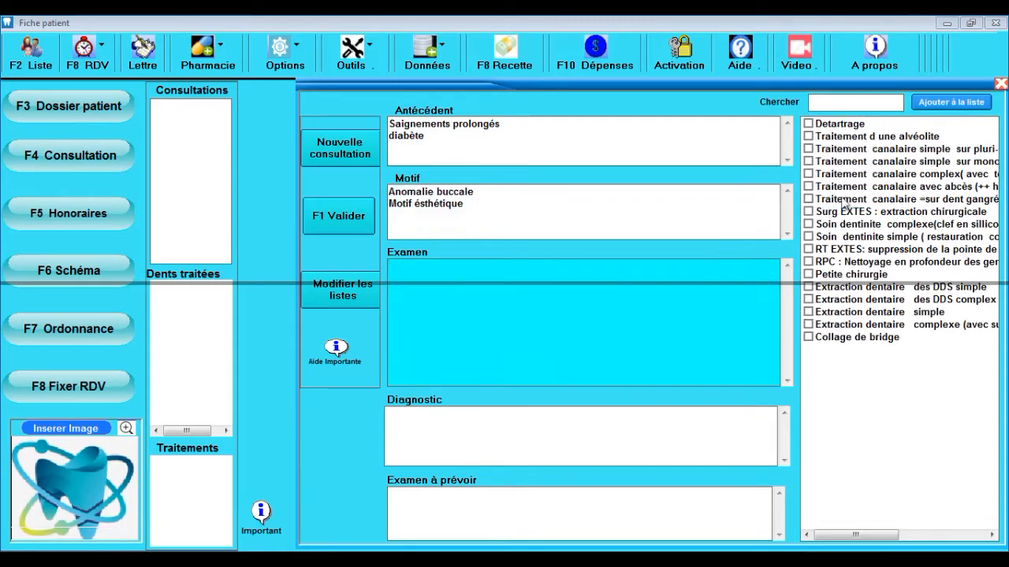
{"action": "left_click", "coordinate": [840, 163]}
{"action": "left_click", "coordinate": [843, 238]}
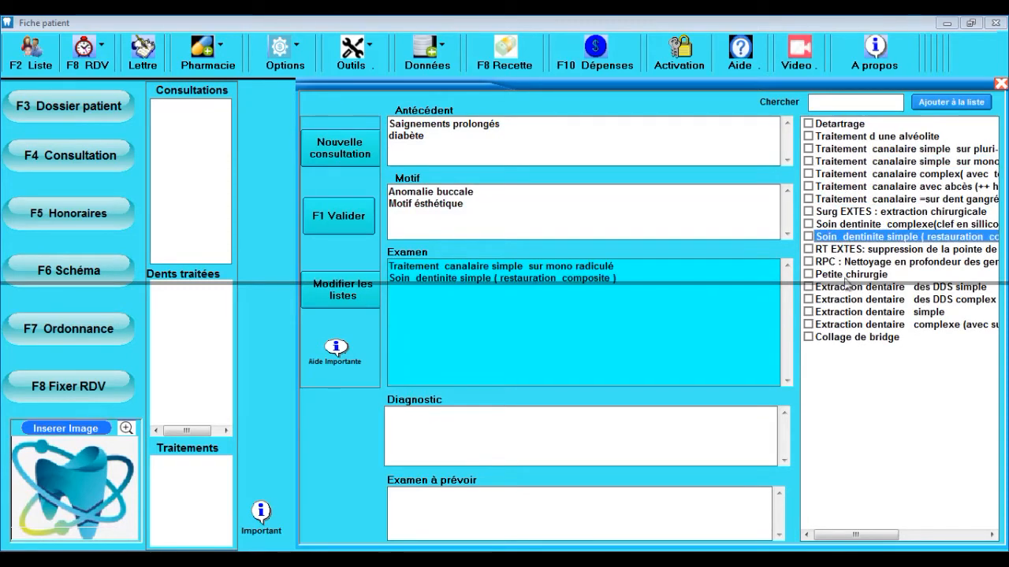
{"action": "left_click", "coordinate": [845, 279]}
Step: Diagnose Ateinte pulpo dentinaire, plan Extraction dentaire des DDS simple, and open Modifier les listes
{"action": "left_click", "coordinate": [612, 458]}
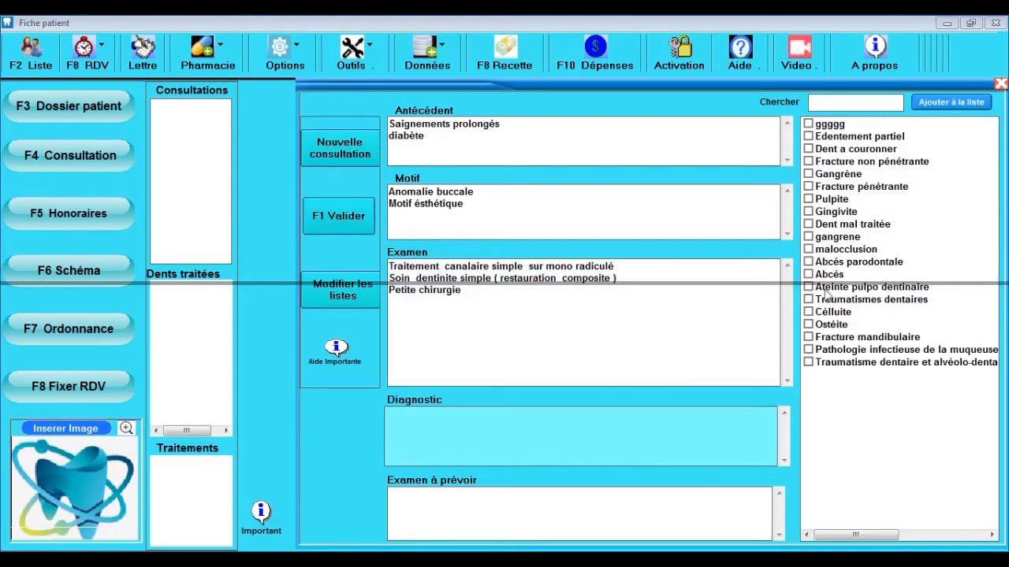
{"action": "left_click", "coordinate": [828, 290]}
{"action": "left_click", "coordinate": [653, 495]}
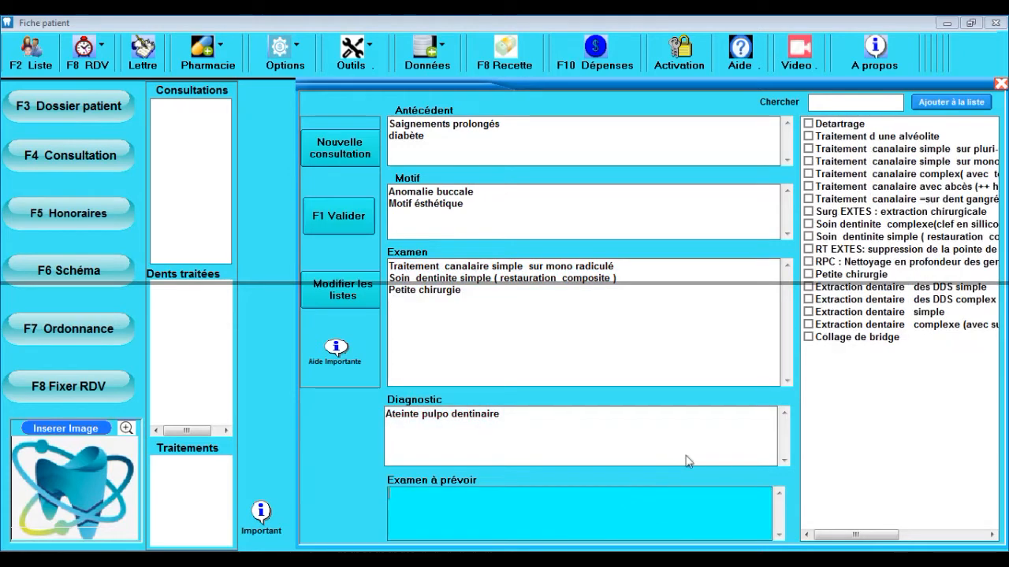
{"action": "left_click", "coordinate": [824, 287]}
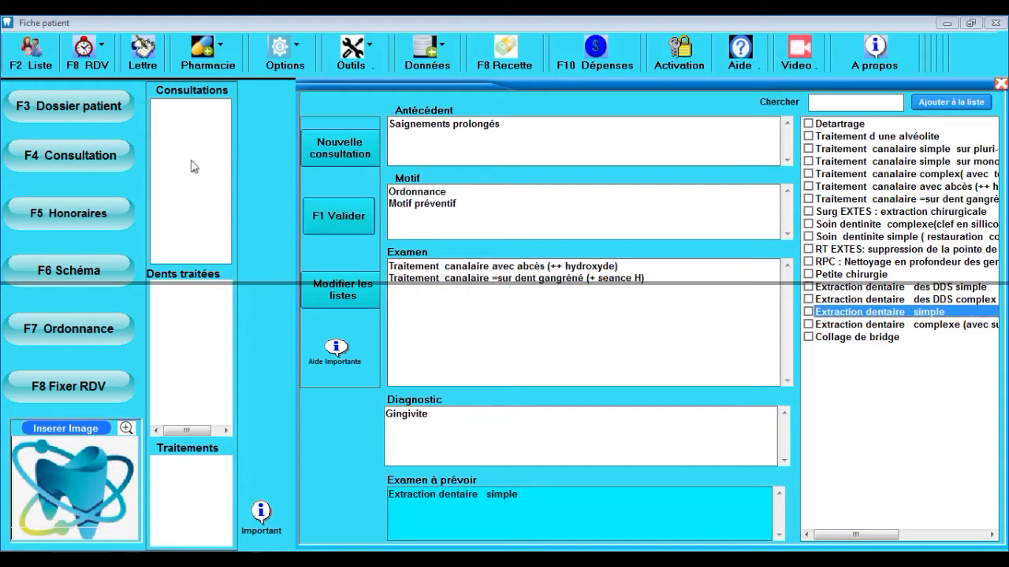
{"action": "left_click", "coordinate": [351, 290]}
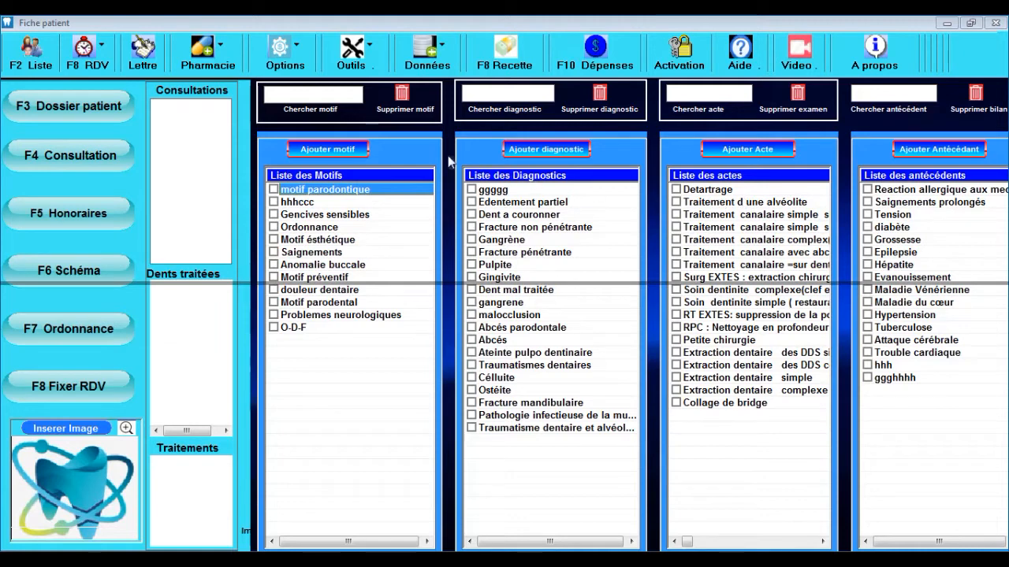
Step: Close the Ajouter motif box without adding anything and show the patient's fees panel
{"action": "left_click", "coordinate": [356, 153]}
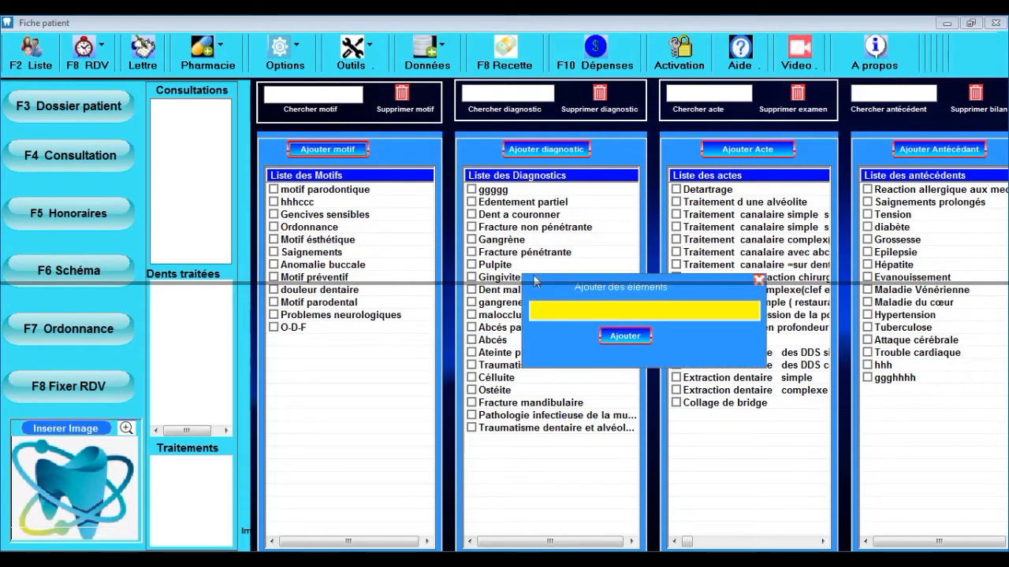
{"action": "left_click", "coordinate": [759, 281]}
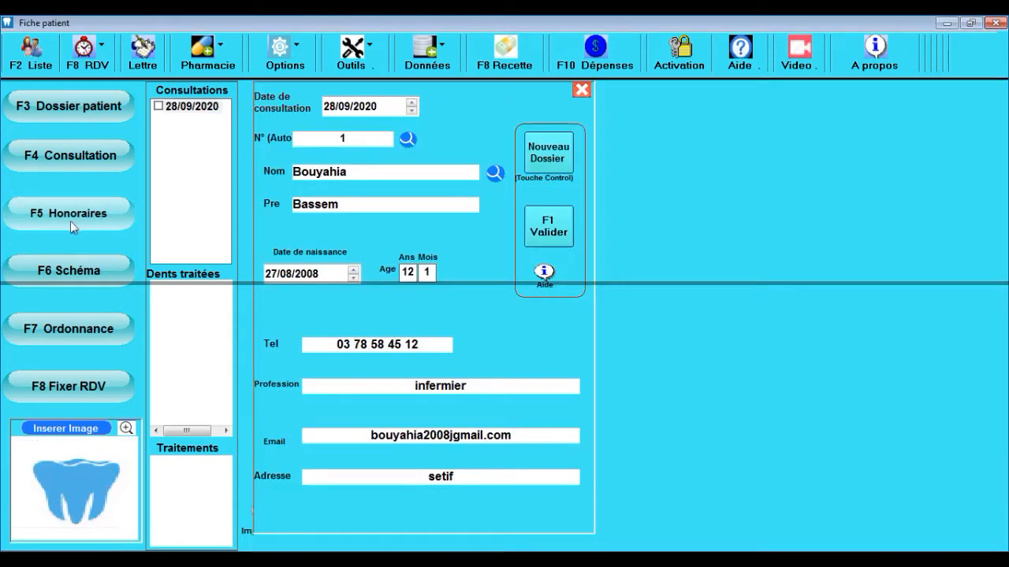
{"action": "left_click", "coordinate": [78, 219]}
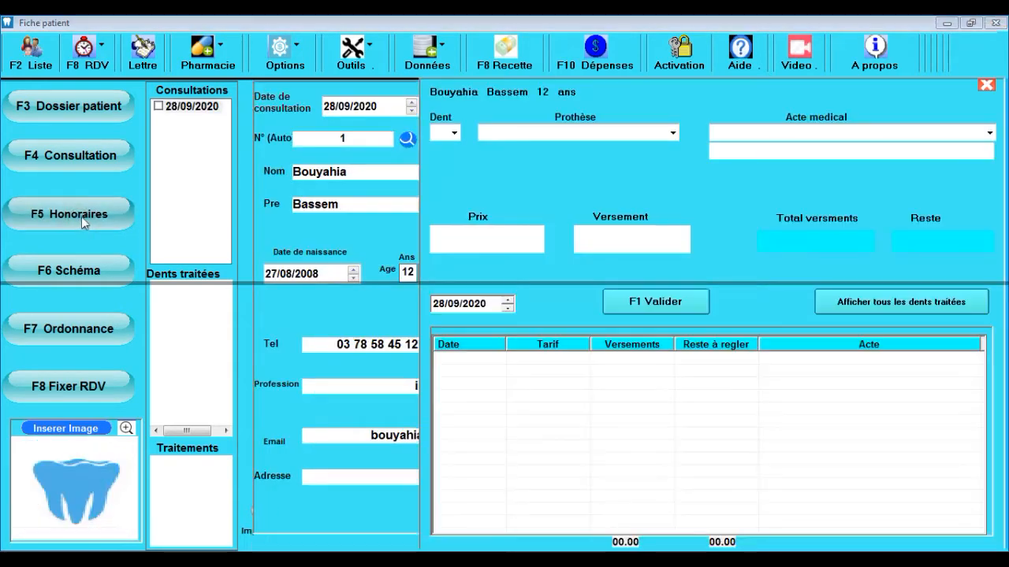
Step: Set up a Surg EXTES surgical extraction on tooth 12 priced at 2000
{"action": "left_click", "coordinate": [454, 132]}
{"action": "left_click", "coordinate": [454, 133]}
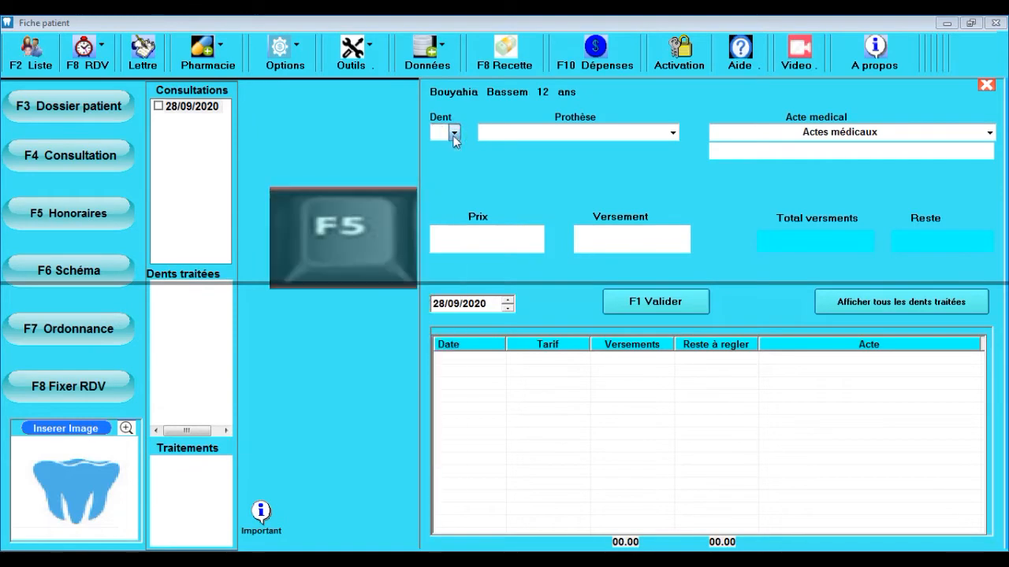
{"action": "left_click", "coordinate": [677, 138]}
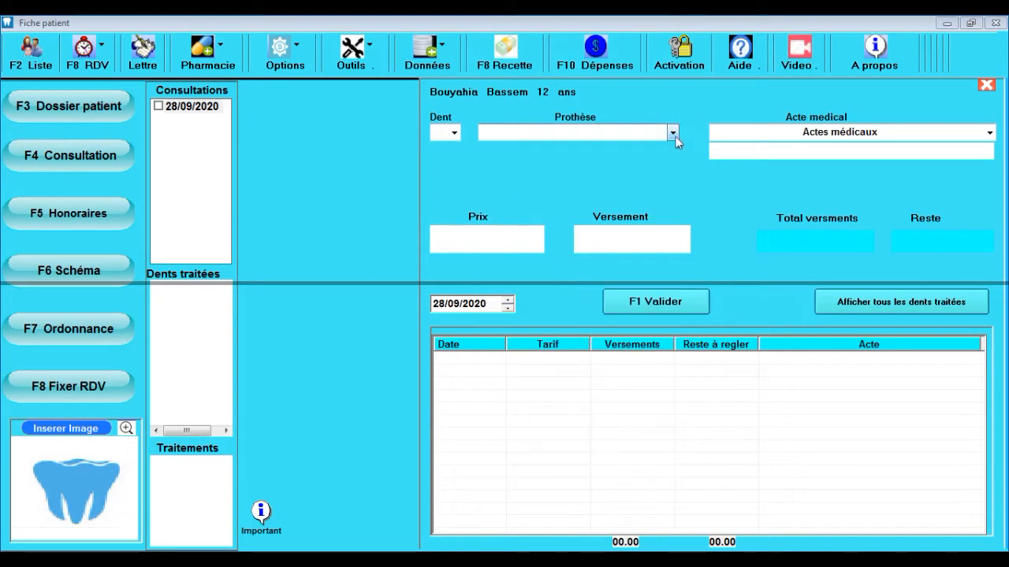
{"action": "left_click", "coordinate": [454, 132]}
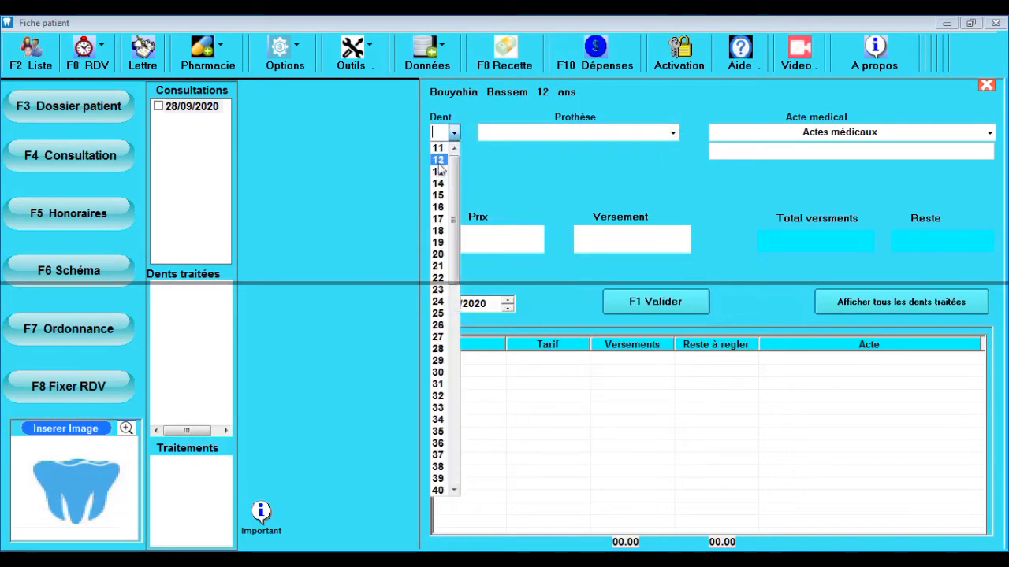
{"action": "left_click", "coordinate": [438, 159]}
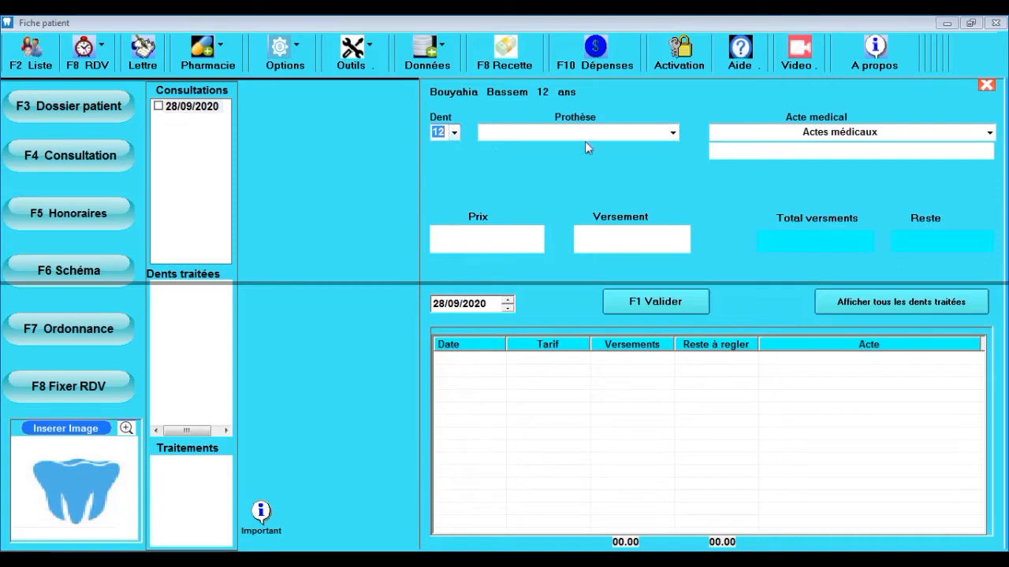
{"action": "left_click", "coordinate": [990, 134]}
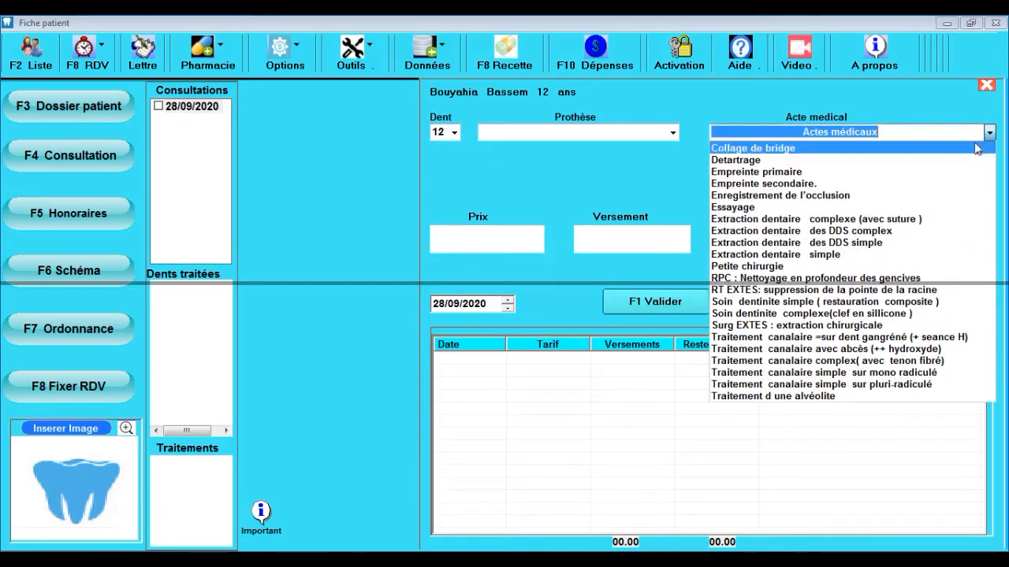
{"action": "left_click", "coordinate": [778, 325]}
{"action": "left_click", "coordinate": [527, 230]}
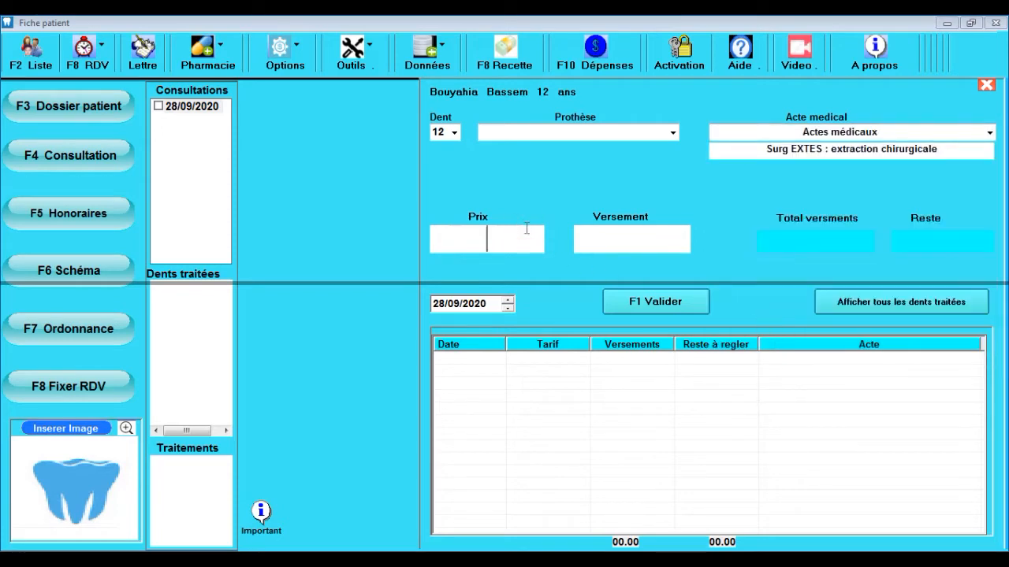
{"action": "type", "text": "2000"}
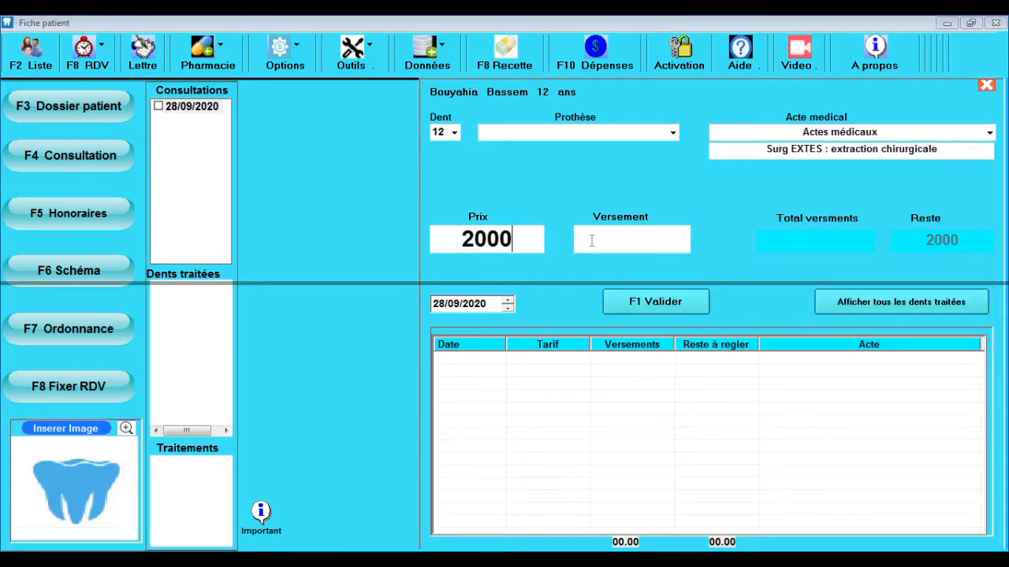
Step: Log payments of 1000, 500 and 200 against the extraction, leaving 300 owed
{"action": "left_click", "coordinate": [609, 243]}
{"action": "type", "text": "10"}
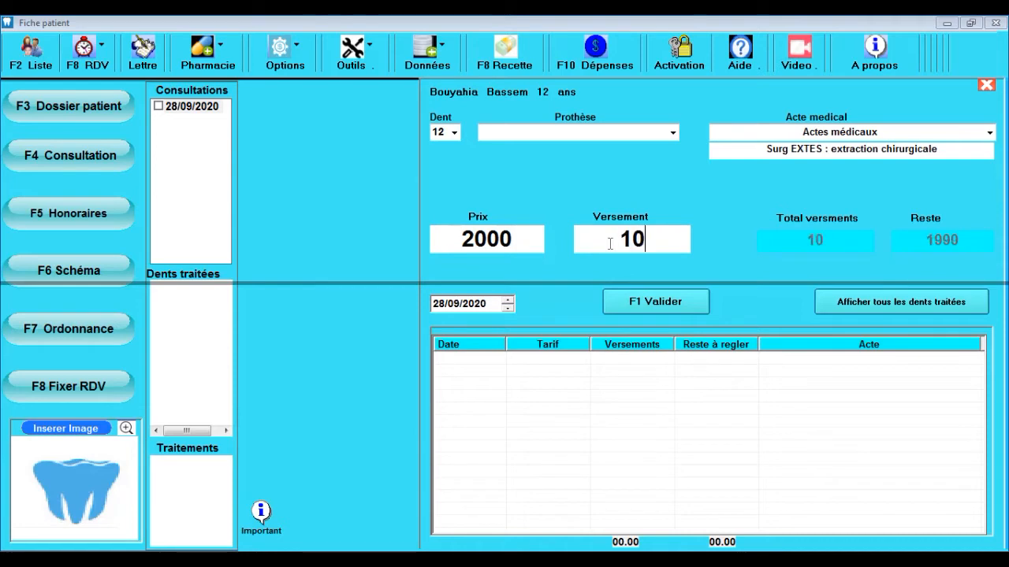
{"action": "type", "text": "00"}
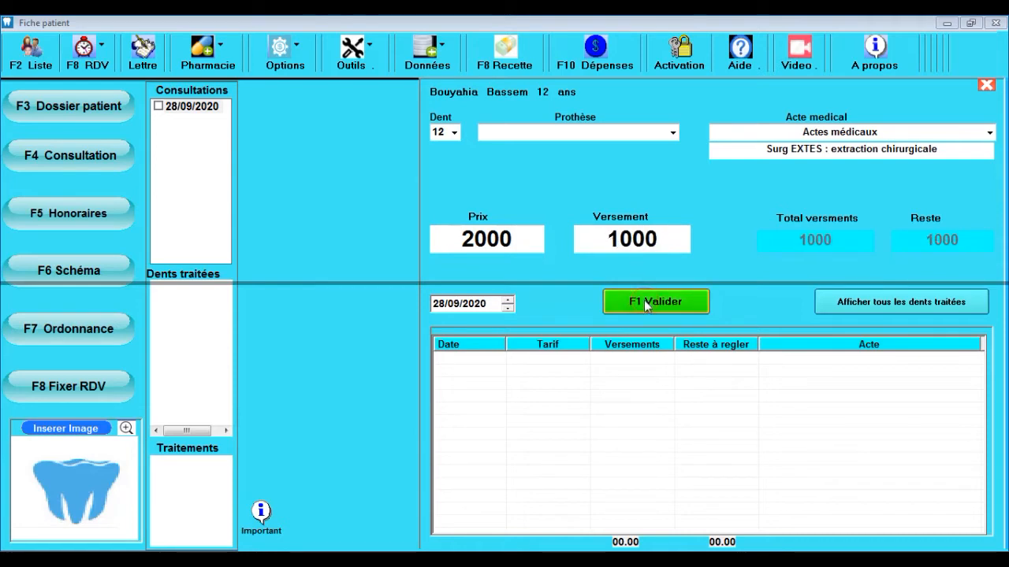
{"action": "left_click", "coordinate": [640, 303]}
{"action": "double_click", "coordinate": [624, 249]}
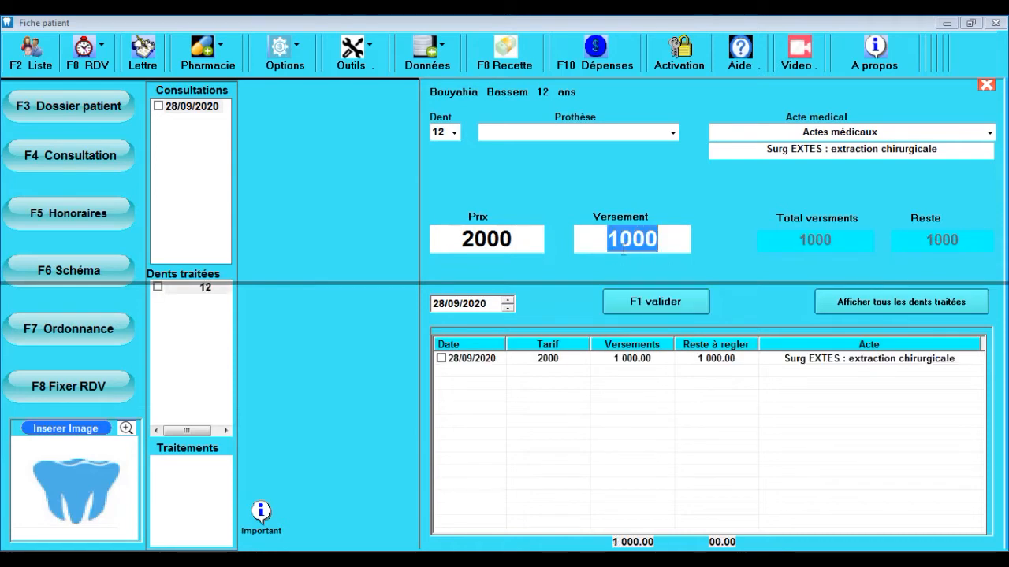
{"action": "type", "text": "500"}
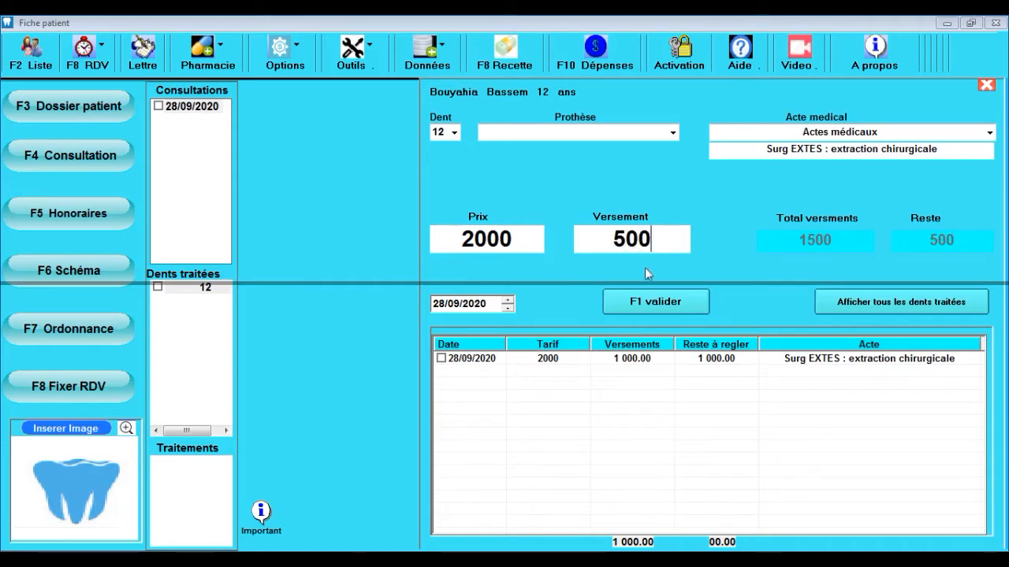
{"action": "left_click", "coordinate": [655, 304]}
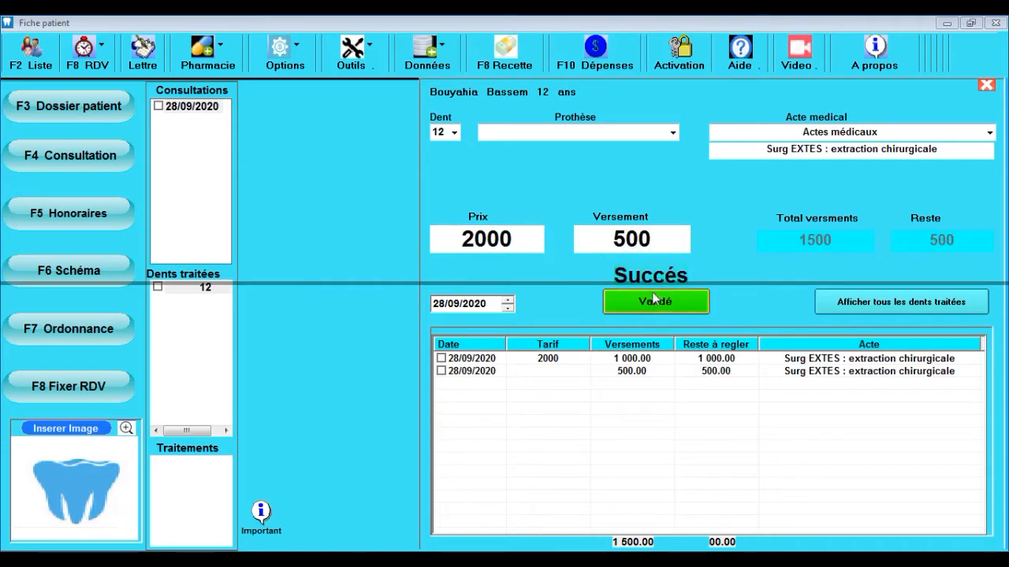
{"action": "double_click", "coordinate": [638, 238]}
{"action": "type", "text": "200"}
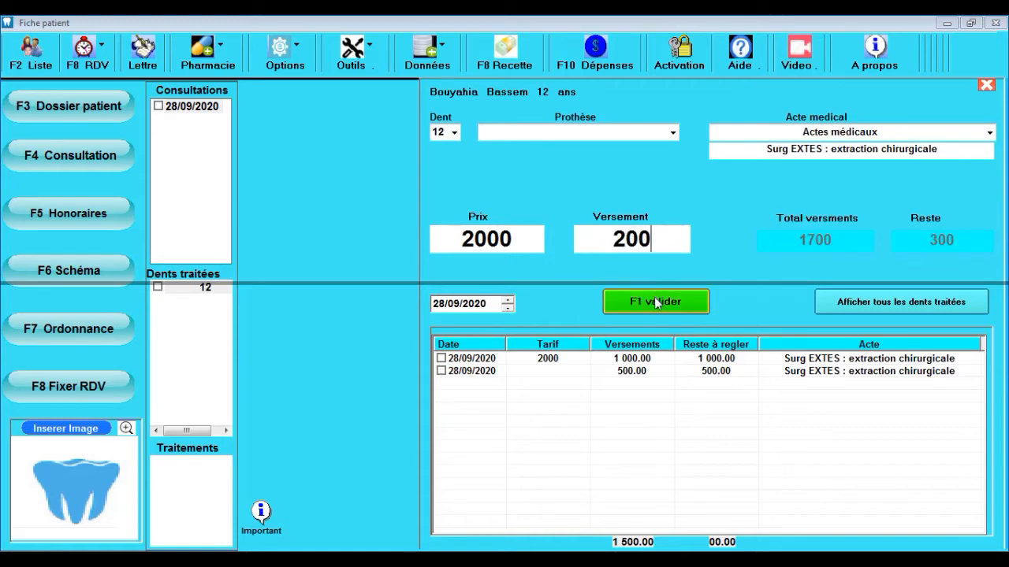
{"action": "left_click", "coordinate": [655, 304]}
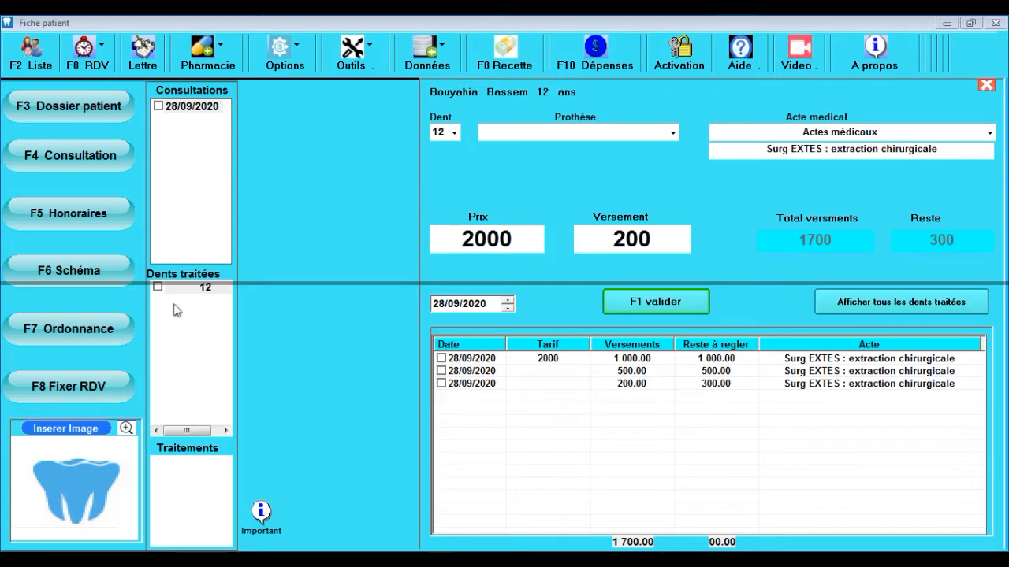
{"action": "left_click", "coordinate": [985, 84]}
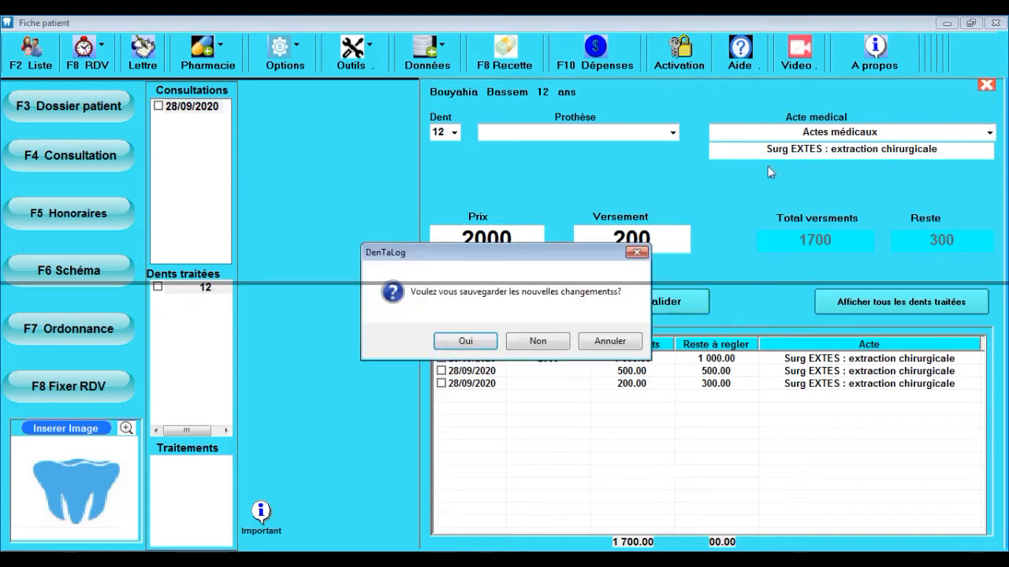
Step: Delete tooth 12's 200.00 payment, list all treated teeth, and go back to the record form
{"action": "left_click", "coordinate": [522, 345]}
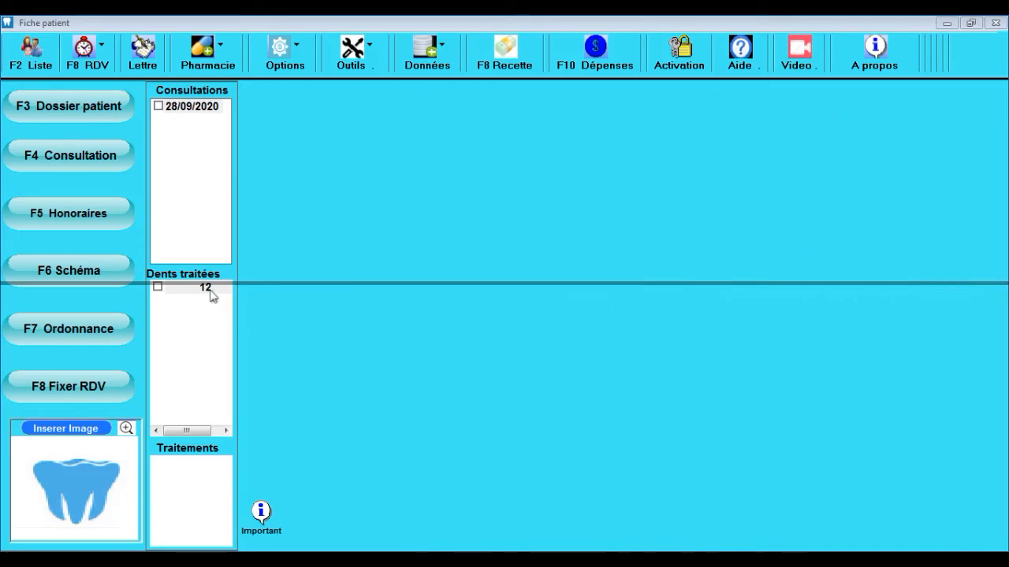
{"action": "left_click", "coordinate": [204, 288]}
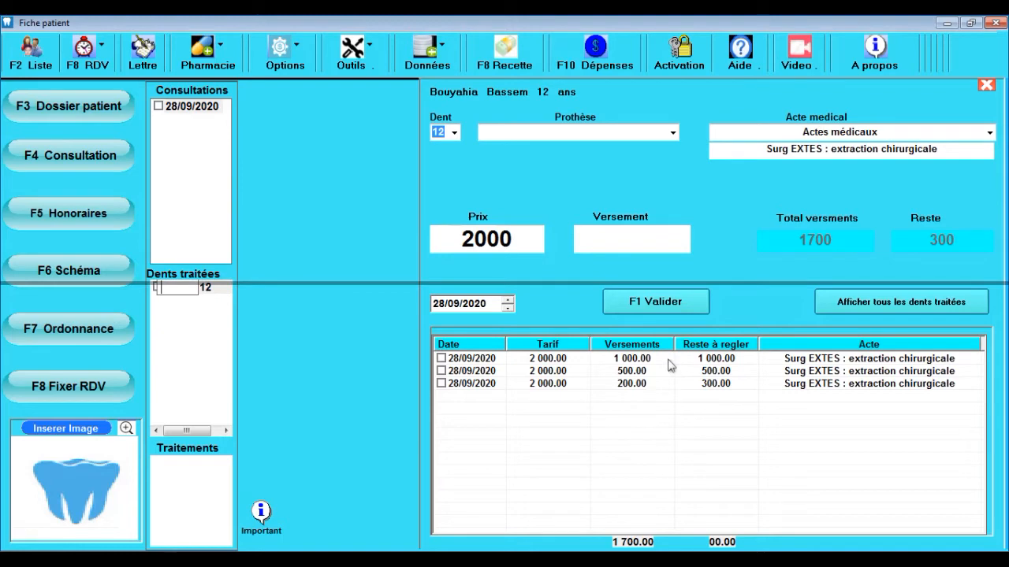
{"action": "left_click", "coordinate": [442, 383]}
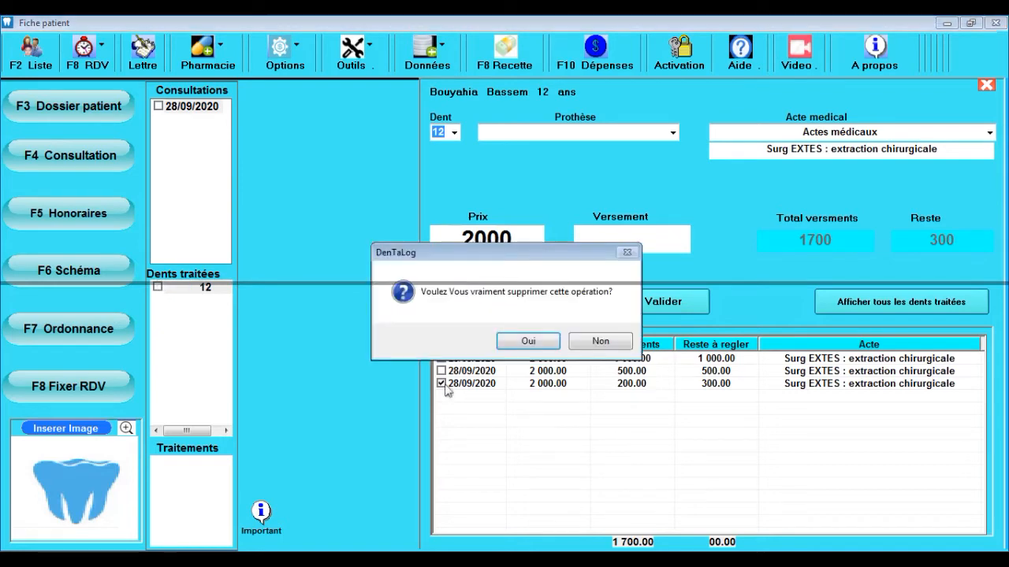
{"action": "left_click", "coordinate": [531, 347]}
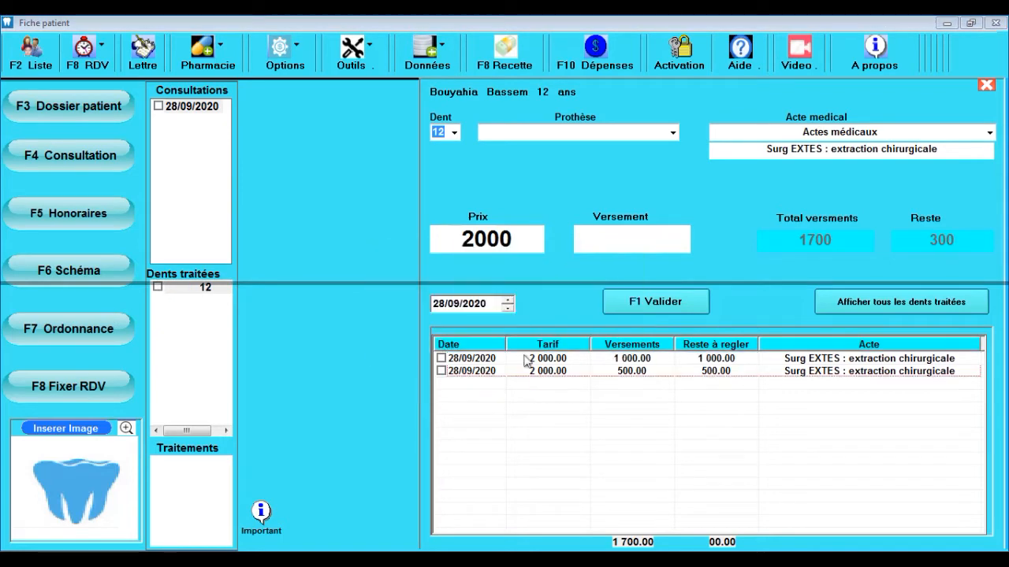
{"action": "left_click", "coordinate": [859, 303]}
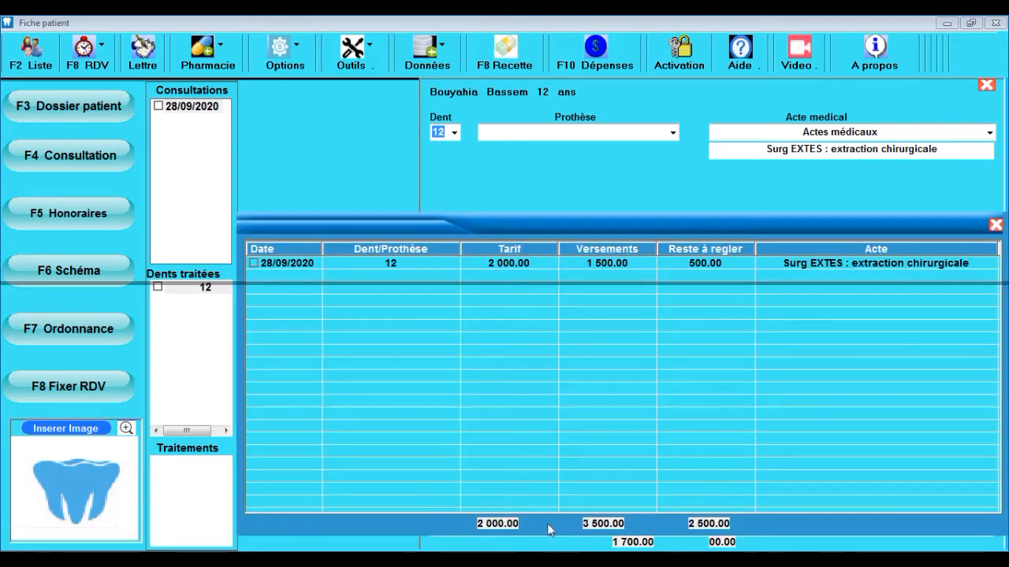
{"action": "key", "text": "F3"}
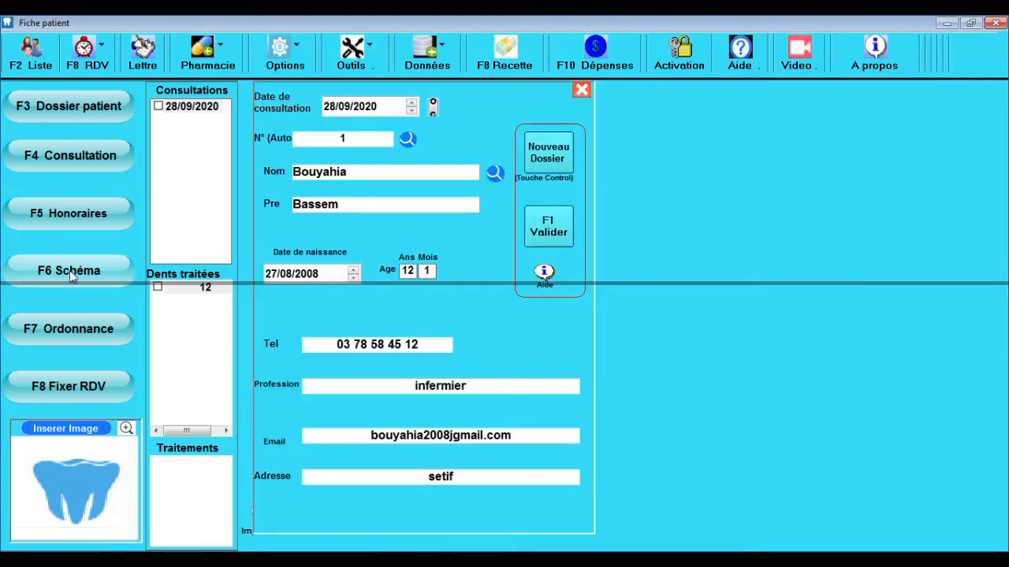
Step: Mark tooth 23 with Abcès and Détartrage on the dental chart and save it
{"action": "left_click", "coordinate": [71, 273]}
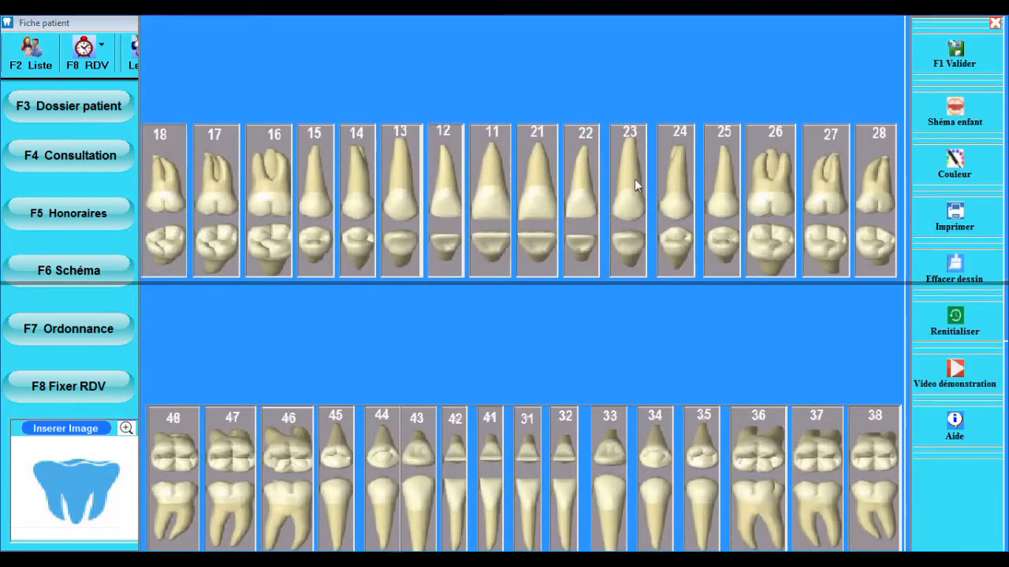
{"action": "right_click", "coordinate": [630, 191]}
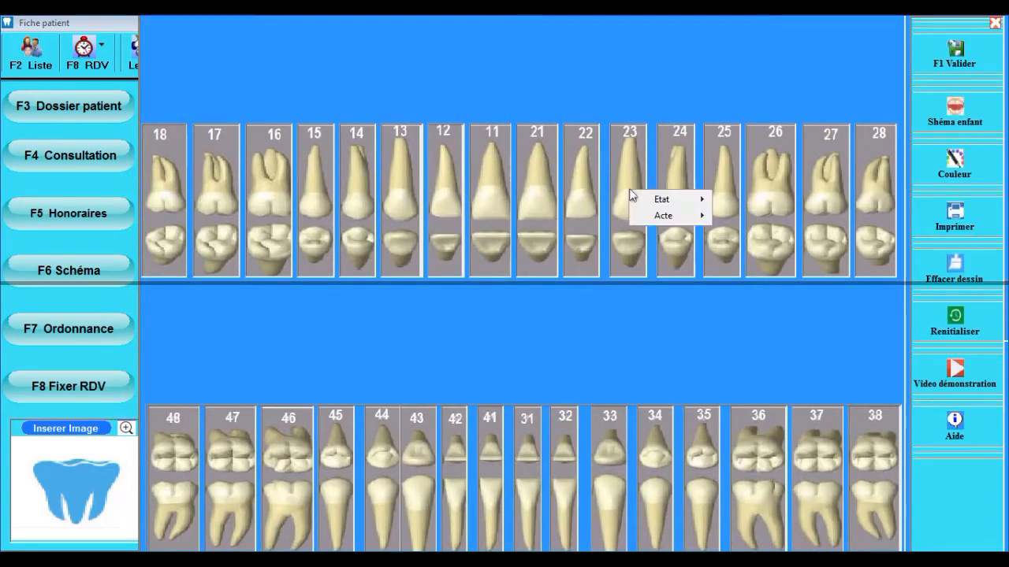
{"action": "mouse_move", "coordinate": [658, 202]}
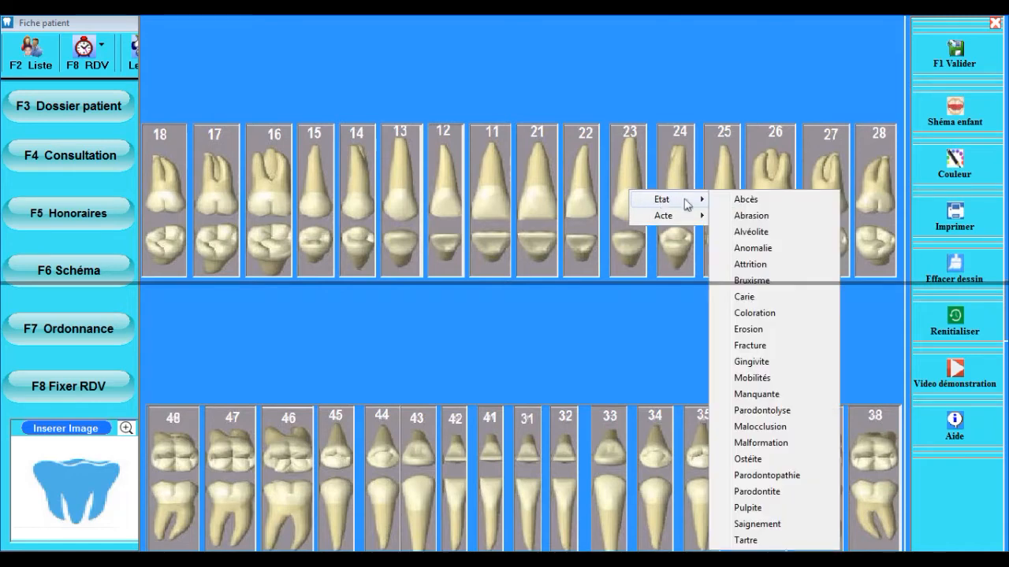
{"action": "left_click", "coordinate": [758, 202]}
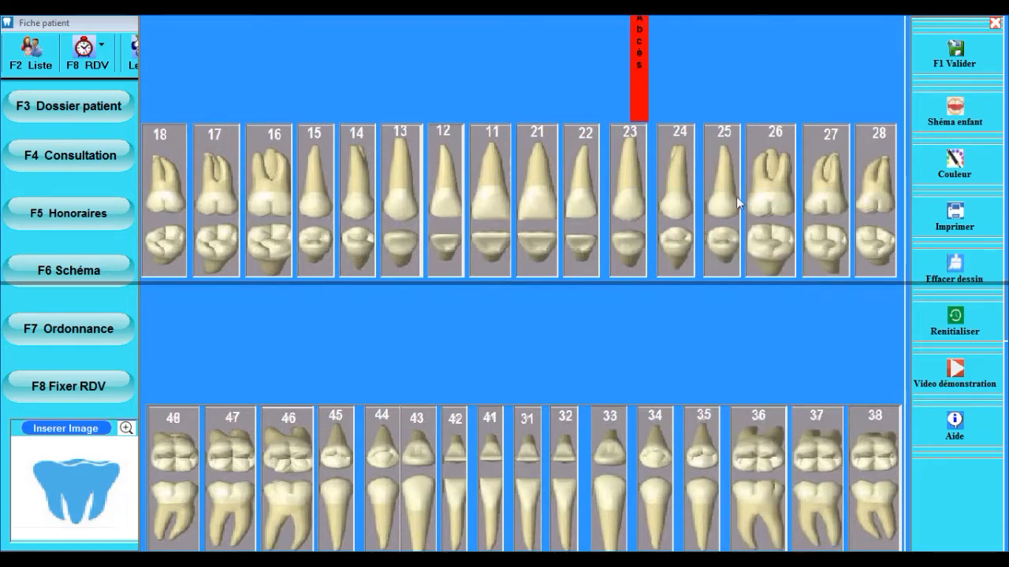
{"action": "right_click", "coordinate": [631, 179]}
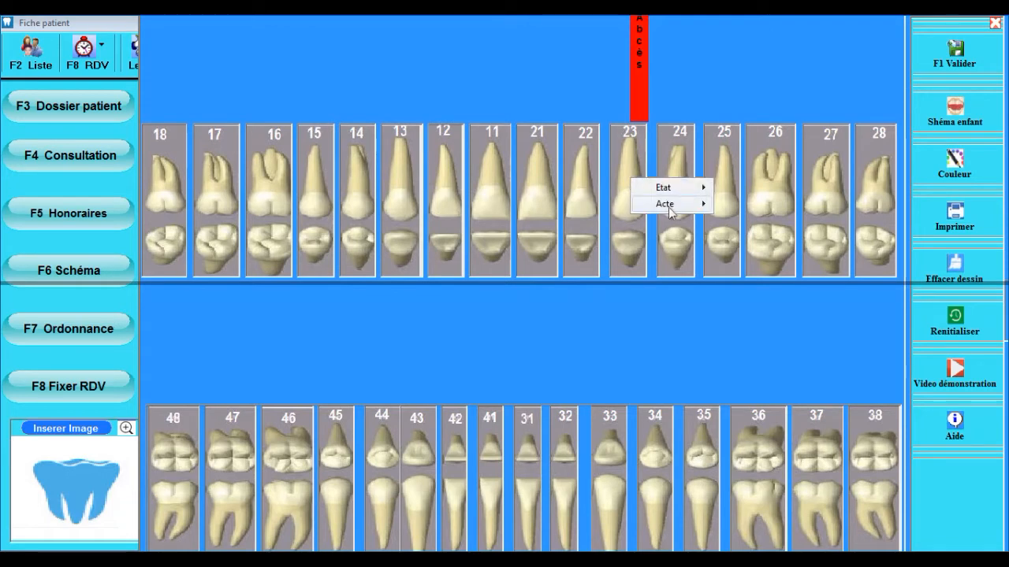
{"action": "mouse_move", "coordinate": [667, 208]}
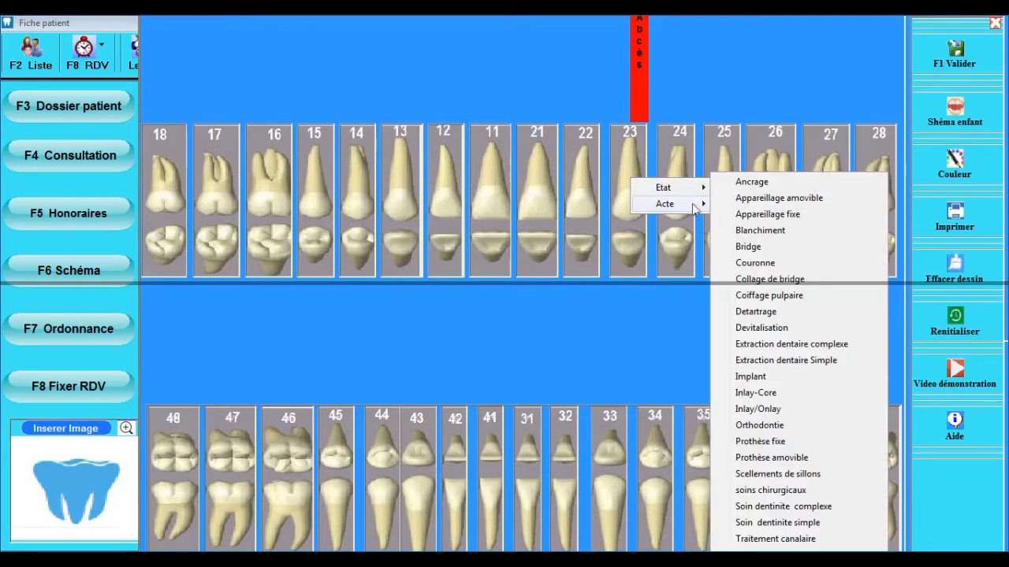
{"action": "left_click", "coordinate": [754, 312]}
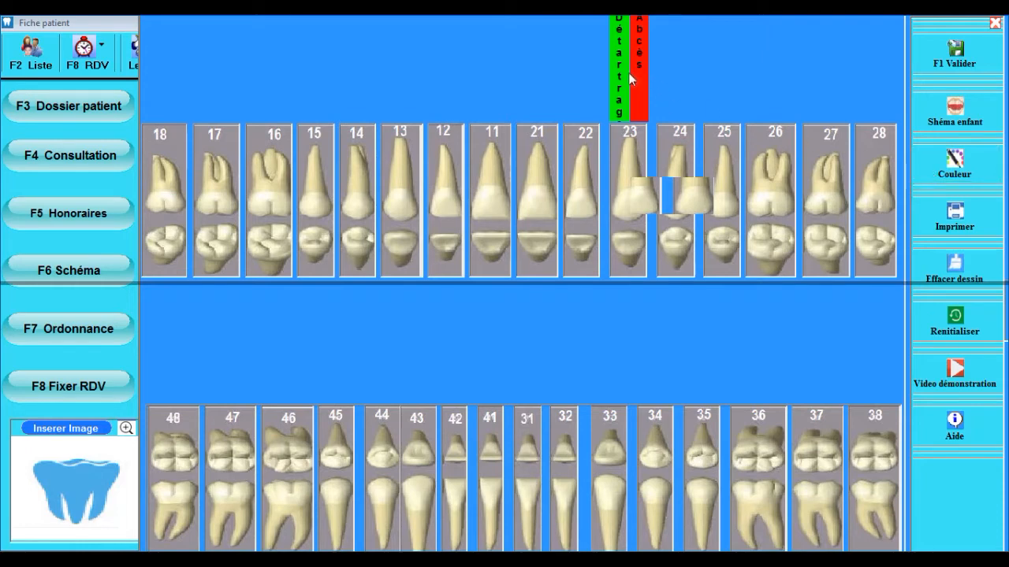
{"action": "left_click", "coordinate": [957, 63]}
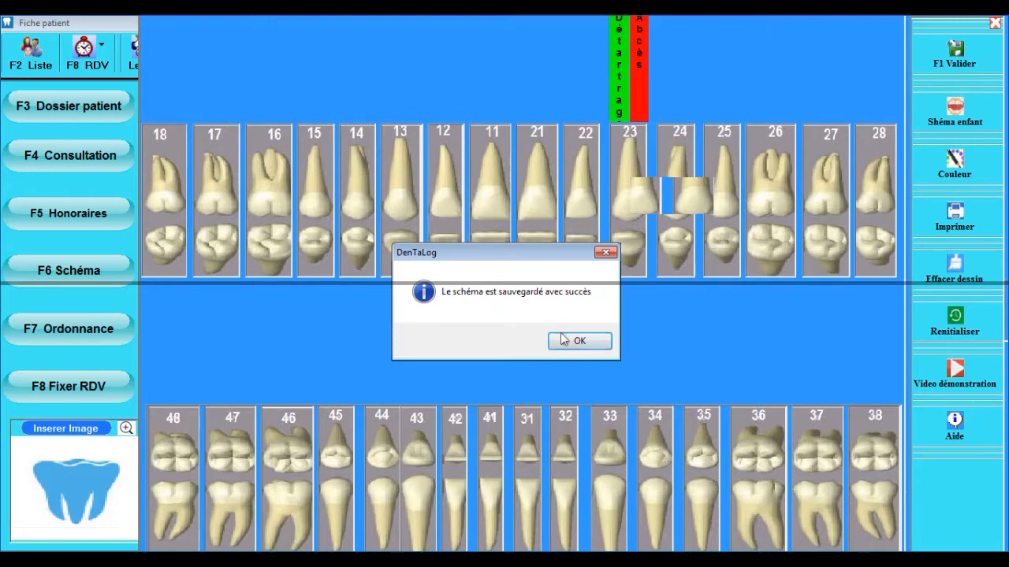
{"action": "left_click", "coordinate": [564, 344]}
Step: After a black stroke near tooth 27, draw a pink mark on tooth 37 and save the chart
{"action": "mouse_move", "coordinate": [829, 202]}
{"action": "left_mouse_down"}
{"action": "mouse_move", "coordinate": [816, 218]}
{"action": "mouse_move", "coordinate": [768, 203]}
{"action": "left_mouse_up"}
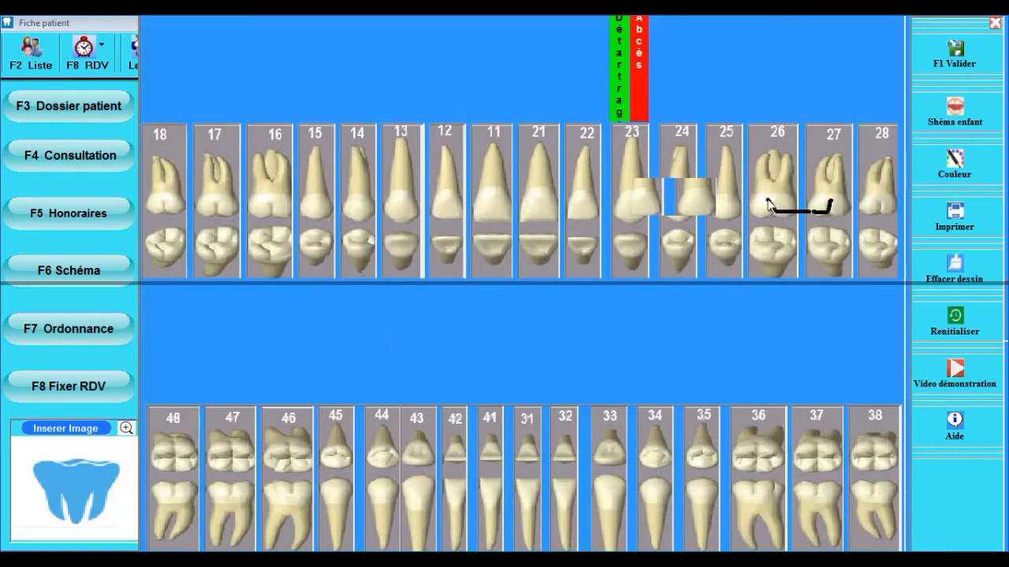
{"action": "left_click", "coordinate": [953, 164]}
{"action": "left_click", "coordinate": [291, 91]}
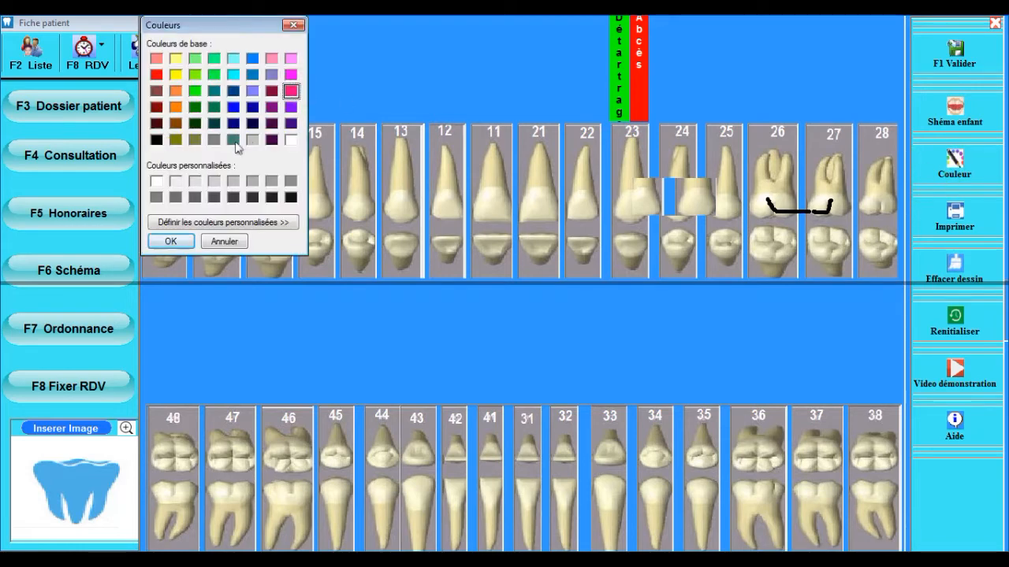
{"action": "left_click", "coordinate": [189, 238]}
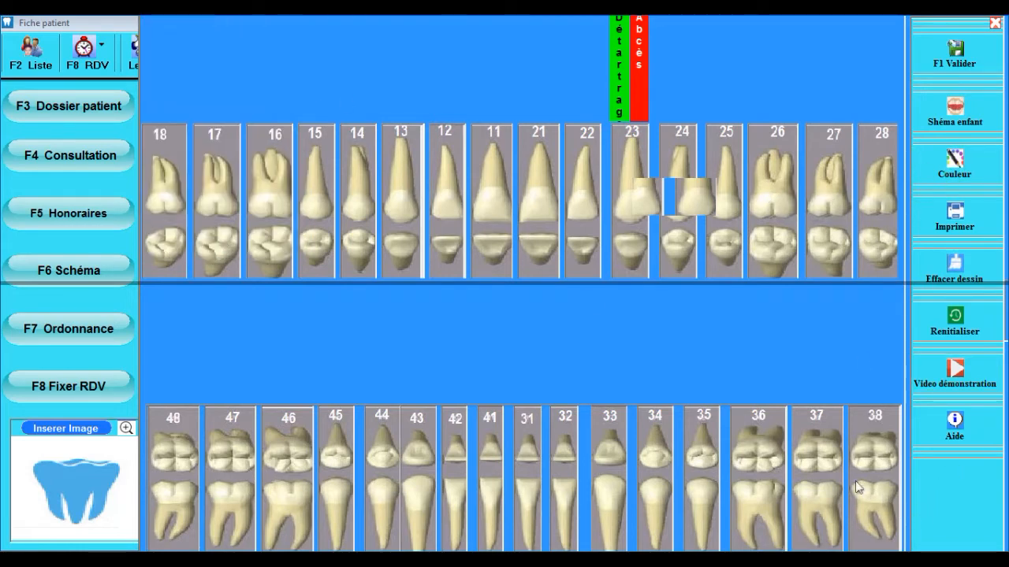
{"action": "left_click", "coordinate": [802, 449]}
{"action": "left_click_drag", "start_coordinate": [804, 451], "coordinate": [805, 449]}
{"action": "left_click", "coordinate": [966, 48]}
{"action": "left_click", "coordinate": [603, 344]}
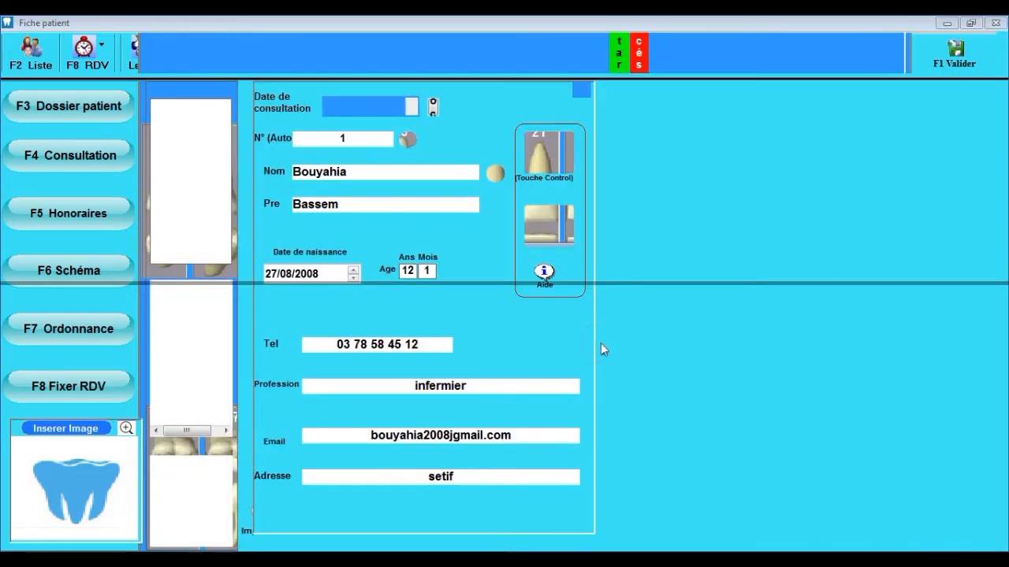
Step: Open the patient's prescription and compare the full, semi, details-only and no-header options
{"action": "left_click", "coordinate": [89, 274]}
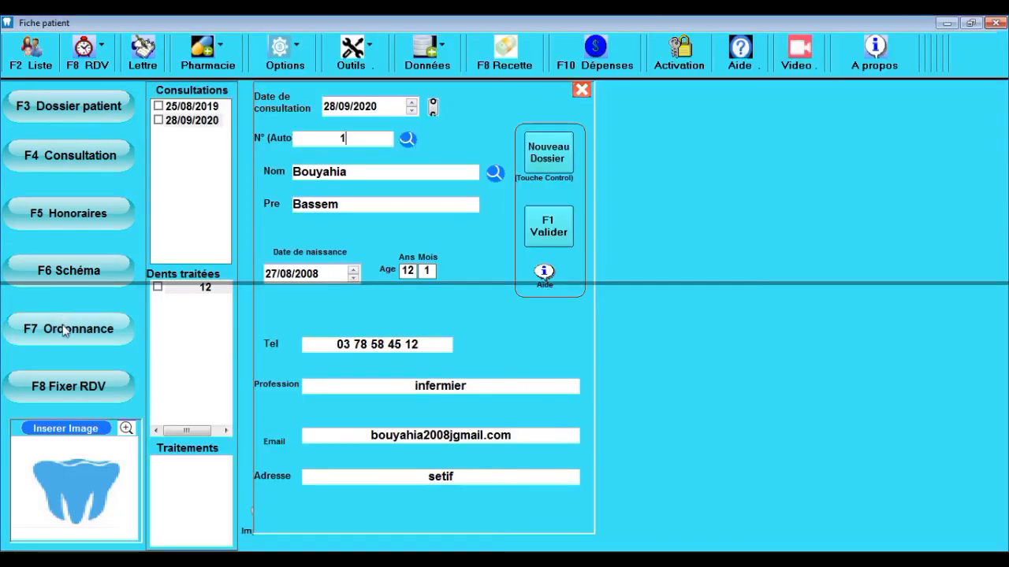
{"action": "left_click", "coordinate": [68, 328]}
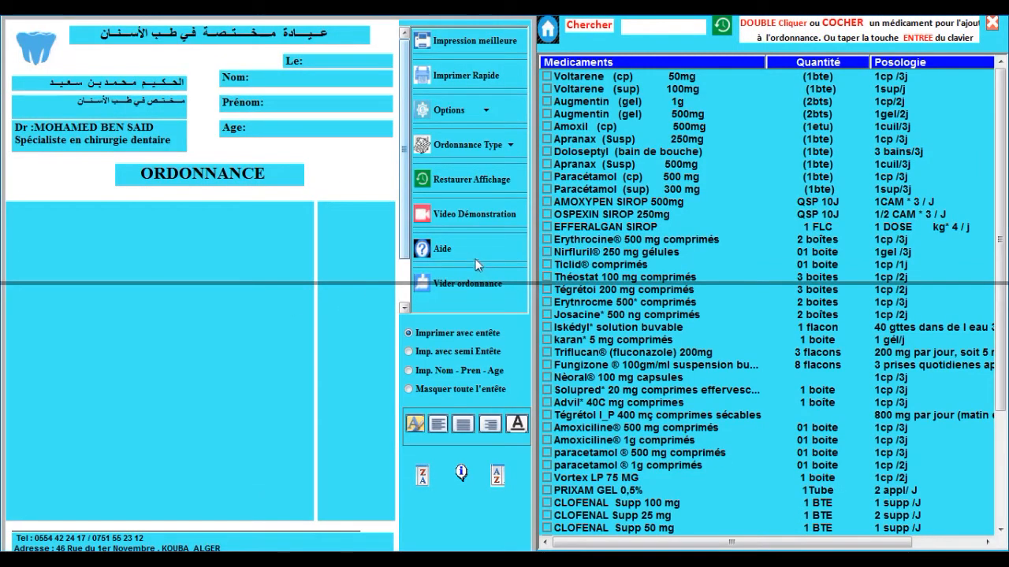
{"action": "left_click", "coordinate": [418, 353]}
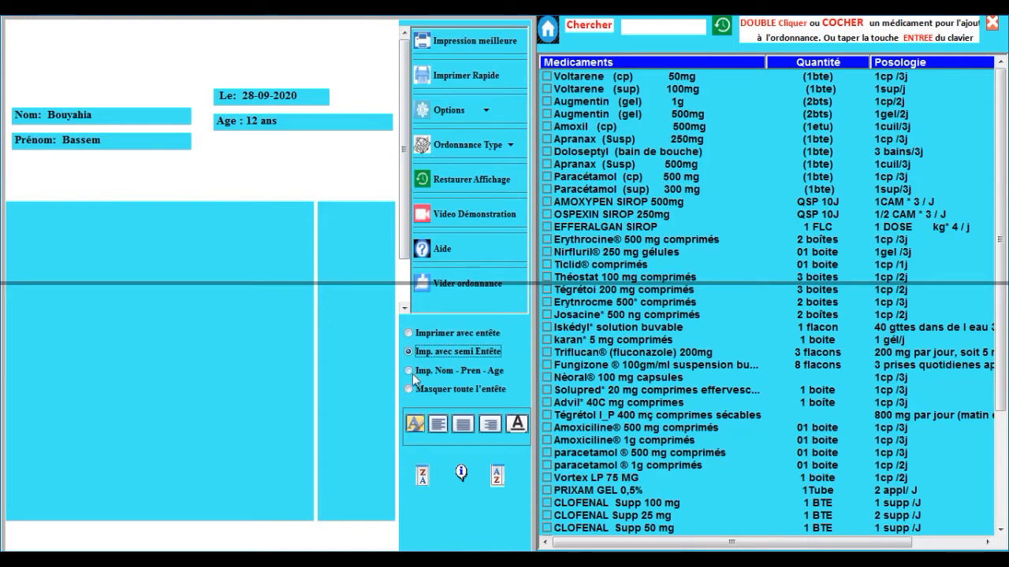
{"action": "left_click", "coordinate": [413, 373]}
{"action": "left_click", "coordinate": [410, 386]}
{"action": "left_click", "coordinate": [413, 338]}
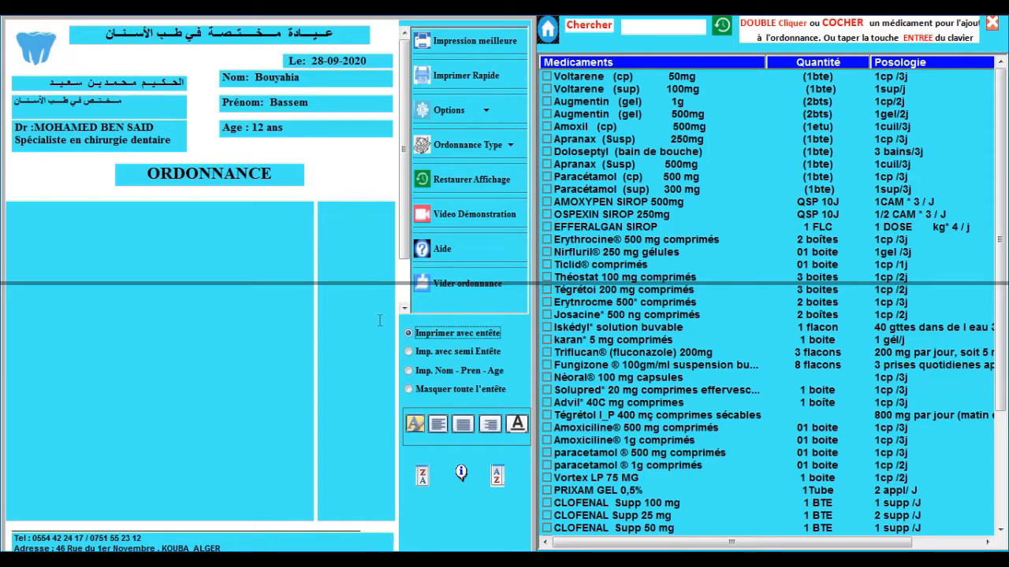
Step: Settle the header on Imp. avec semi Entête and open the Age box's formatting options
{"action": "left_click", "coordinate": [420, 350]}
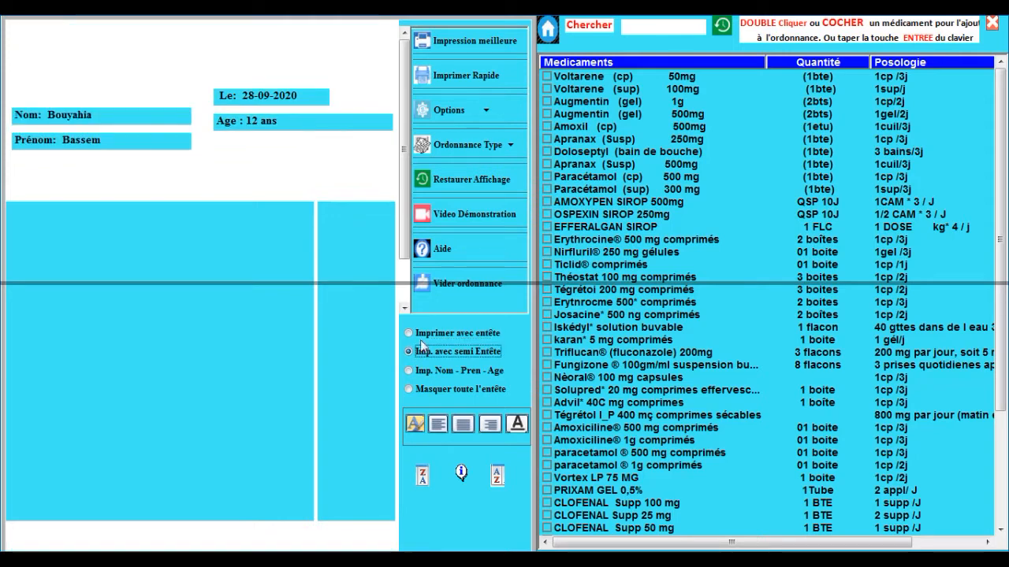
{"action": "left_click", "coordinate": [411, 372]}
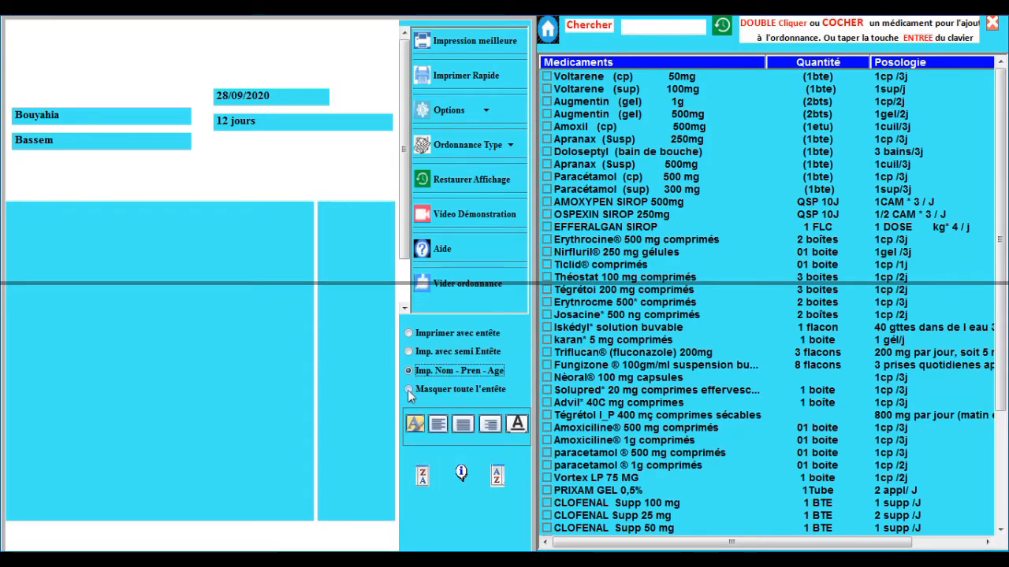
{"action": "left_click", "coordinate": [407, 390]}
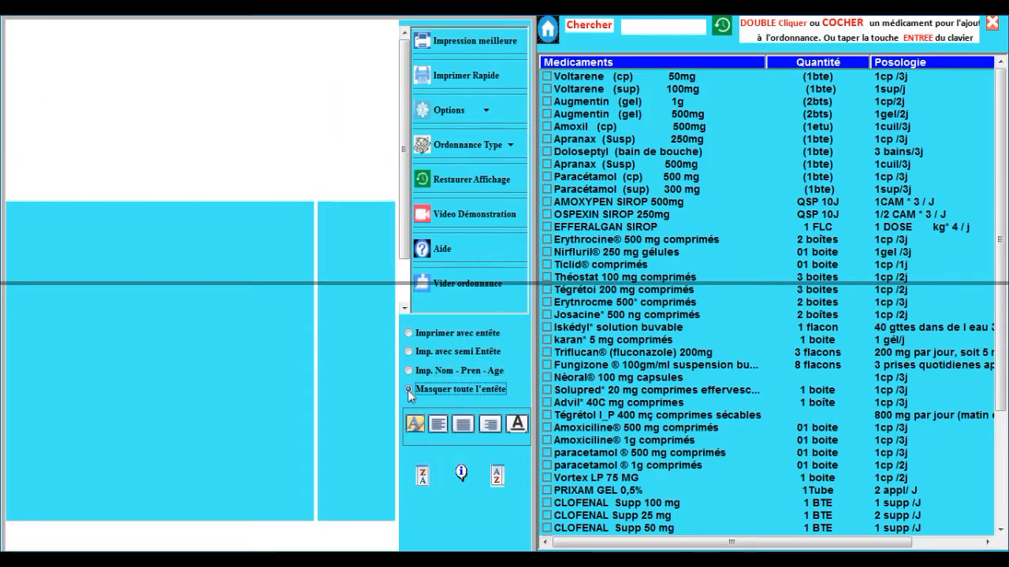
{"action": "left_click", "coordinate": [410, 335]}
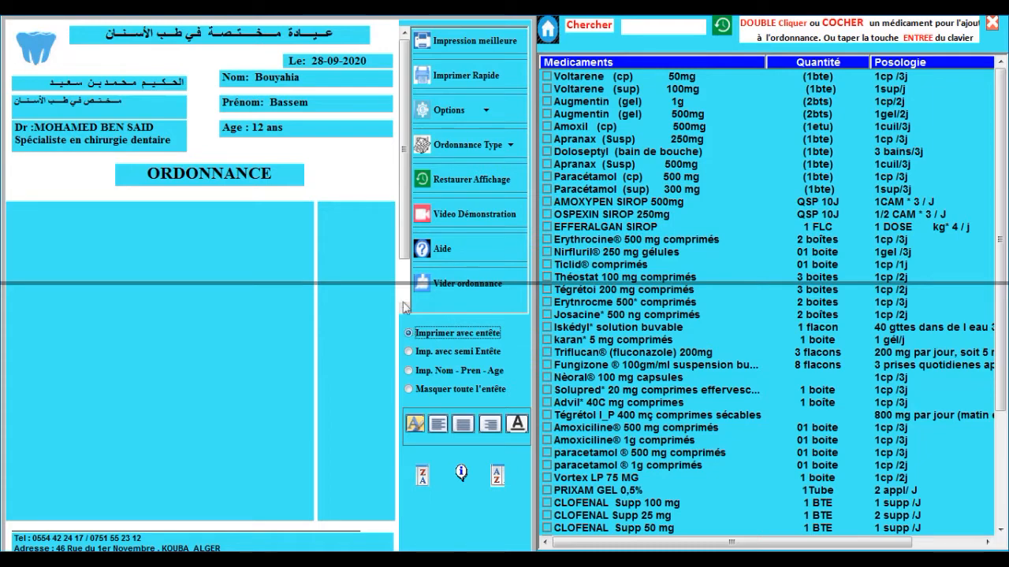
{"action": "left_click_drag", "start_coordinate": [406, 243], "coordinate": [410, 286]}
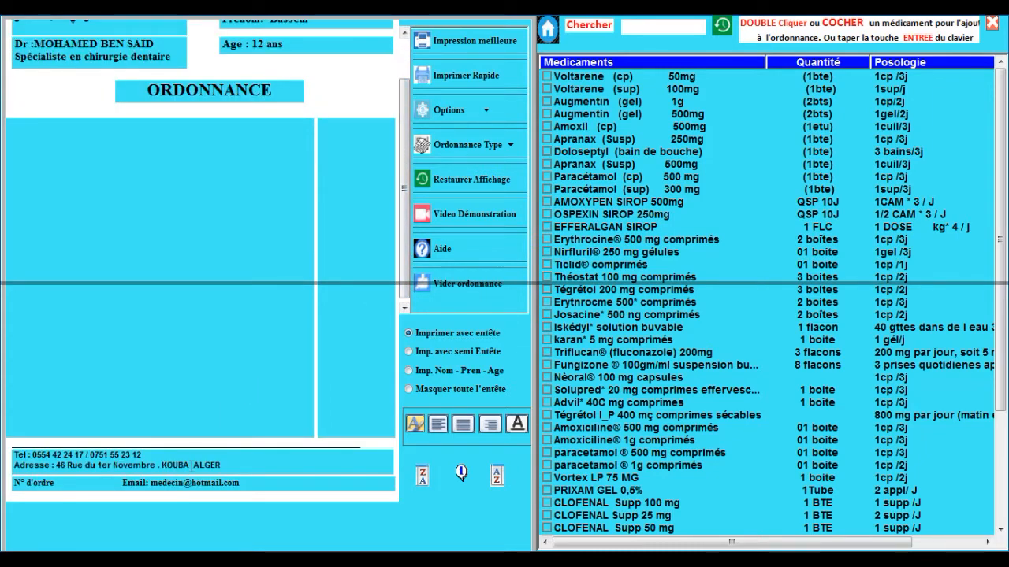
{"action": "left_click_drag", "start_coordinate": [400, 231], "coordinate": [405, 204]}
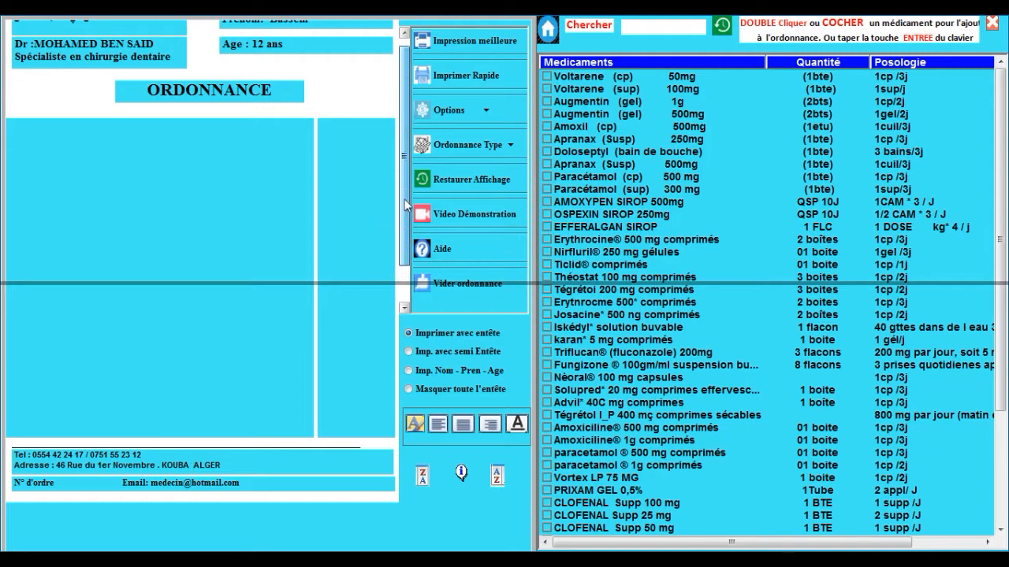
{"action": "scroll", "coordinate": [409, 204], "scroll_direction": "up", "scroll_amount": 3}
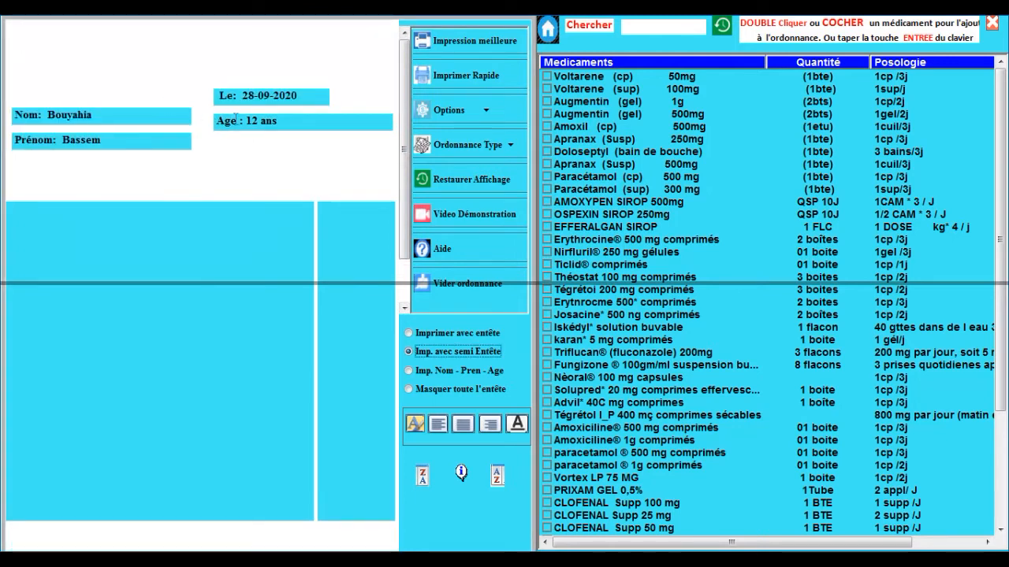
{"action": "right_click", "coordinate": [254, 120]}
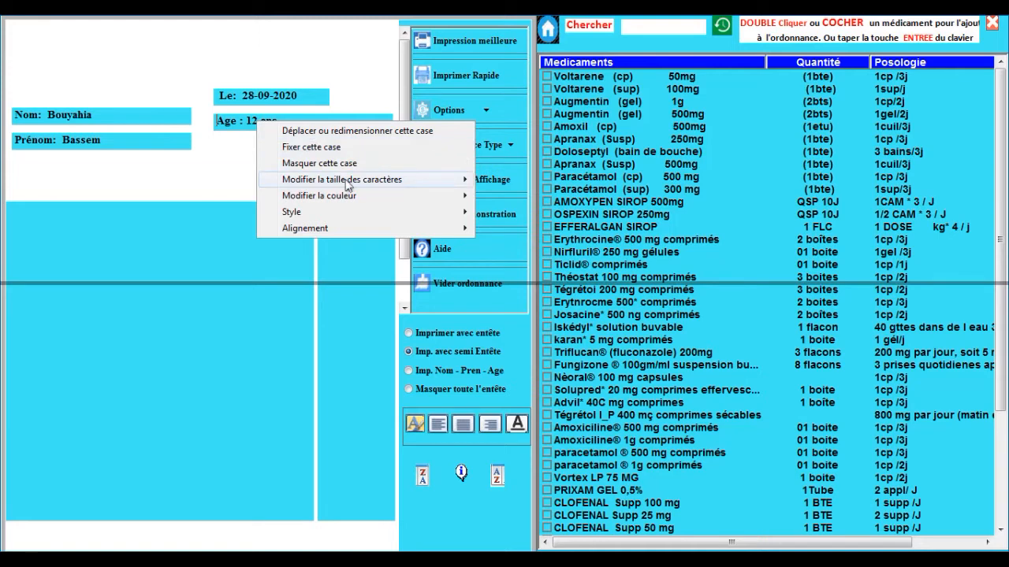
Step: Move the Age box lower and wider, and enlarge the date box down and right
{"action": "mouse_move", "coordinate": [347, 183]}
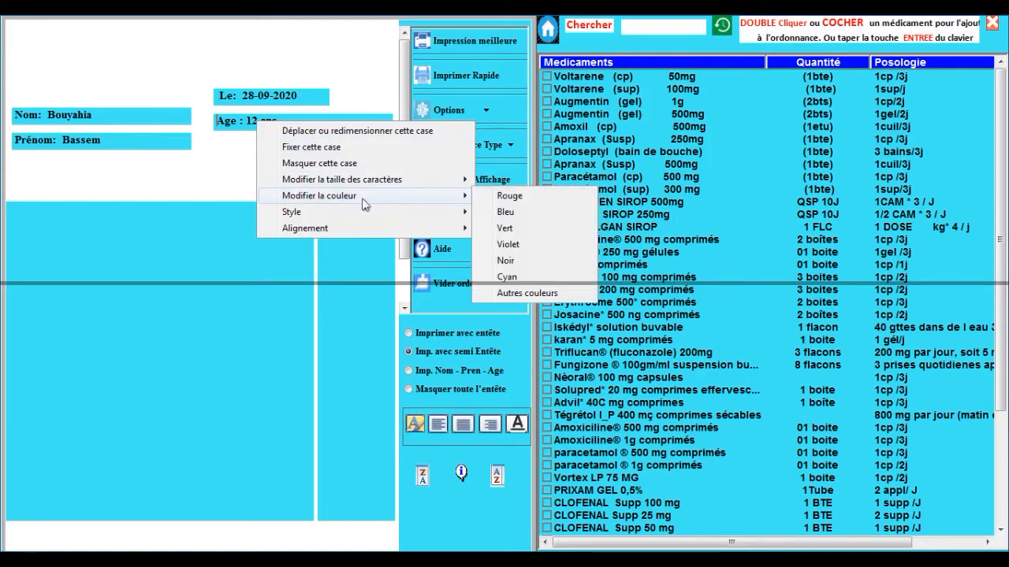
{"action": "mouse_move", "coordinate": [374, 220]}
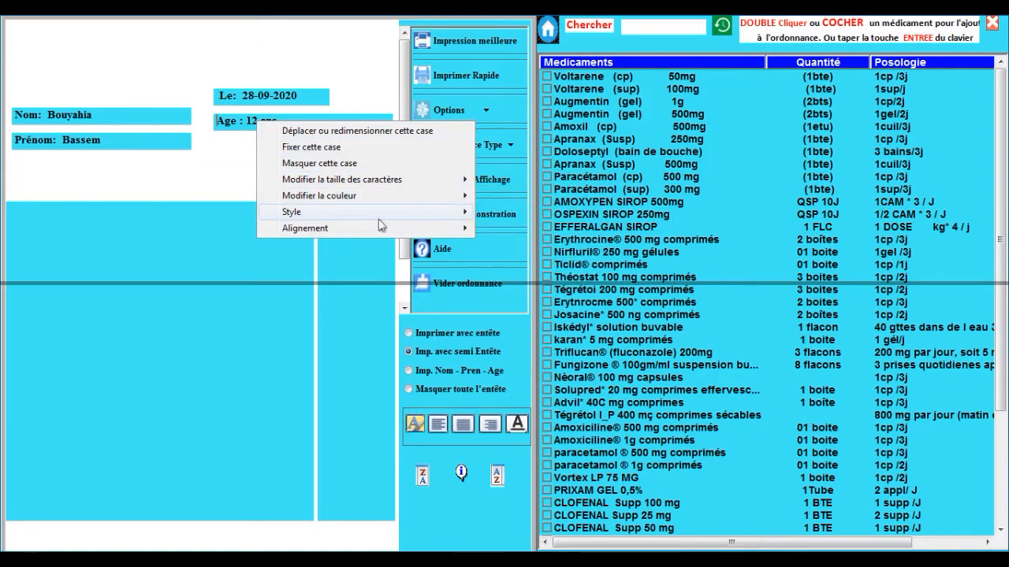
{"action": "mouse_move", "coordinate": [398, 234]}
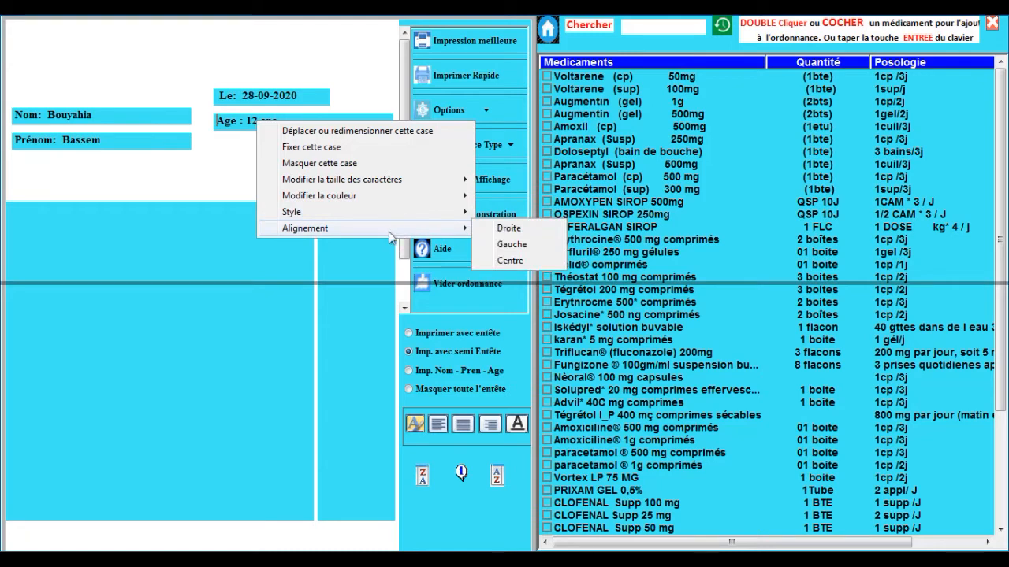
{"action": "left_click", "coordinate": [314, 132]}
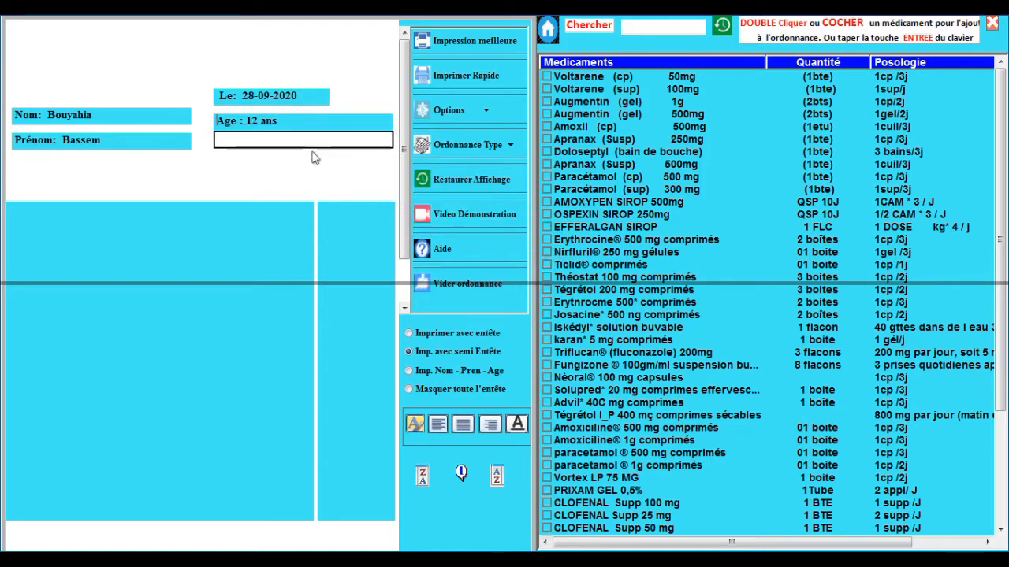
{"action": "left_click", "coordinate": [307, 164]}
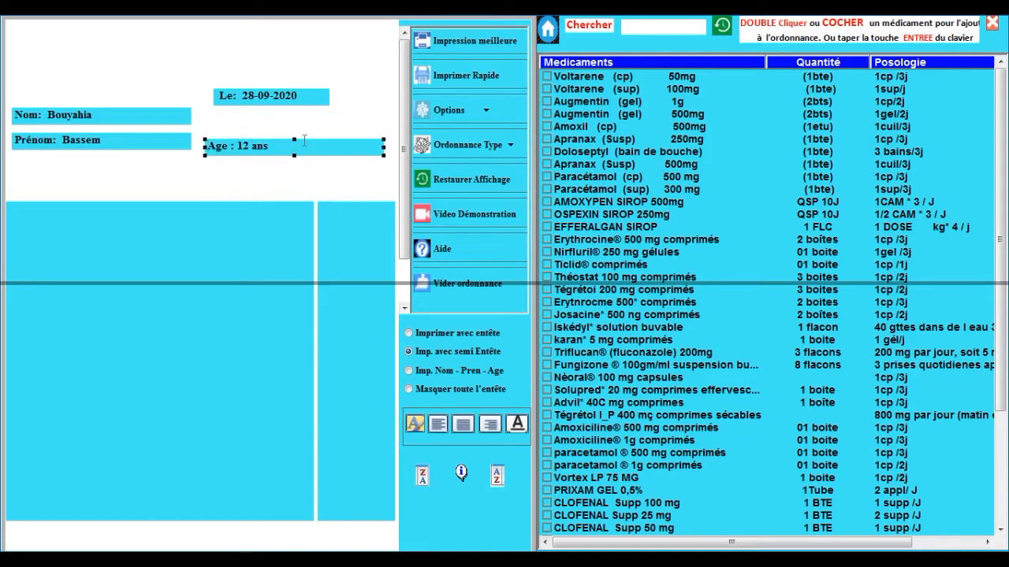
{"action": "left_click", "coordinate": [287, 95]}
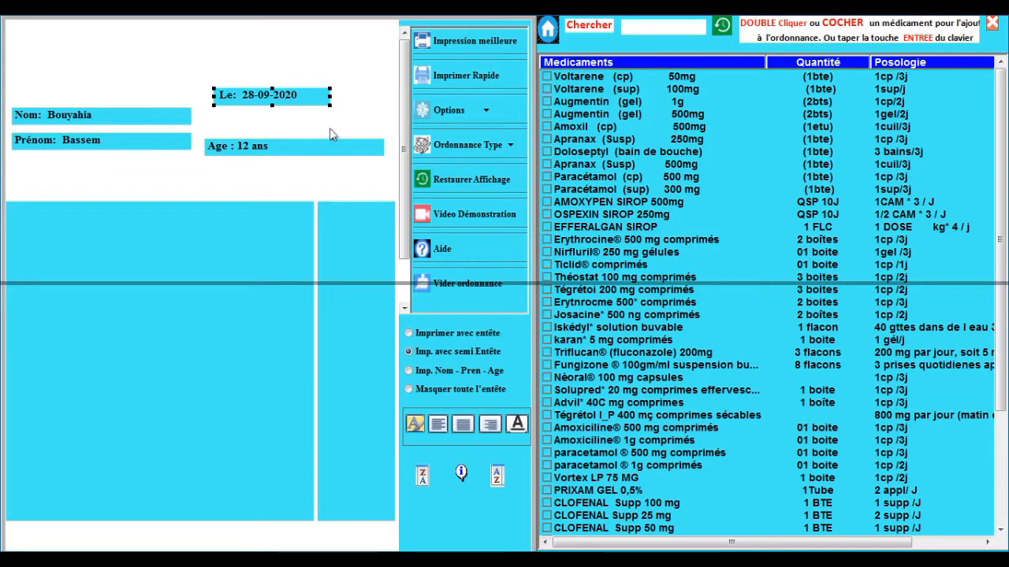
{"action": "left_click_drag", "start_coordinate": [330, 106], "coordinate": [384, 133]}
Step: Narrow the large medicine box, move the quantity box beside it, and shift the medicine box right
{"action": "left_click", "coordinate": [253, 278]}
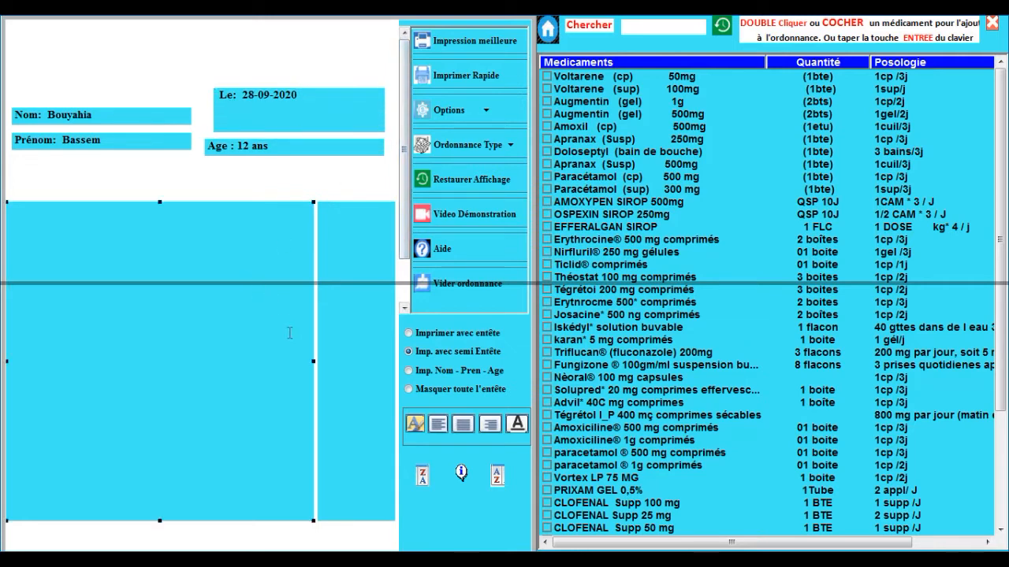
{"action": "left_click_drag", "start_coordinate": [313, 361], "coordinate": [251, 363]}
{"action": "left_click", "coordinate": [323, 346]}
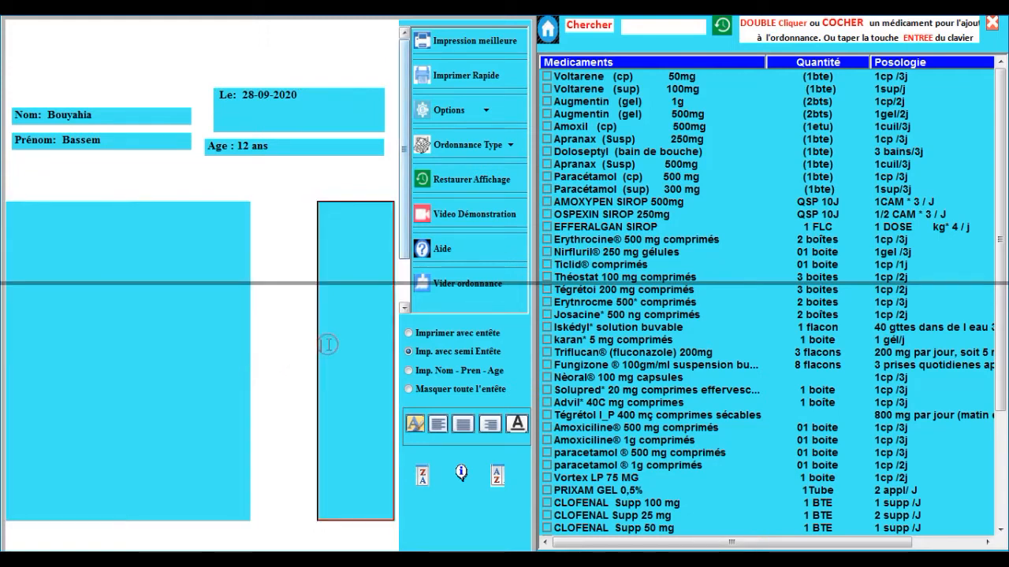
{"action": "left_click_drag", "start_coordinate": [308, 340], "coordinate": [350, 345]}
{"action": "left_click_drag", "start_coordinate": [218, 358], "coordinate": [246, 361]}
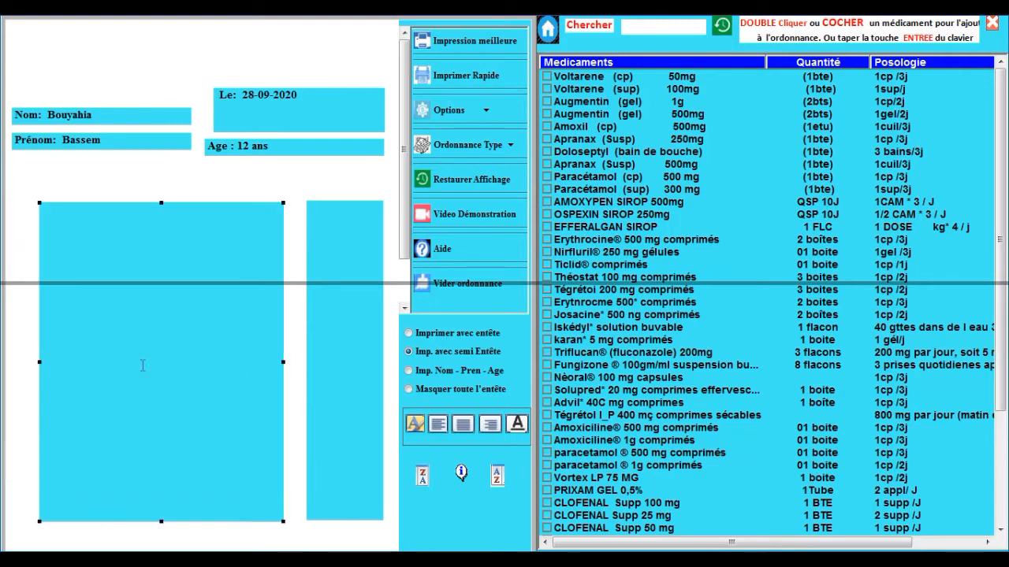
Step: Restore the original prescription layout with Restaurer Affichage
{"action": "left_click", "coordinate": [308, 369]}
{"action": "left_click", "coordinate": [473, 180]}
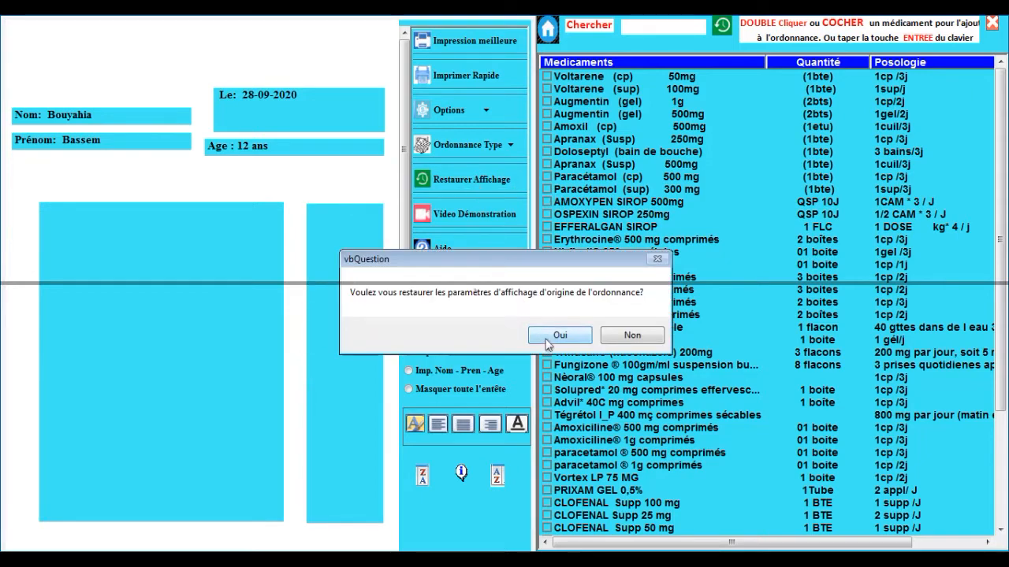
{"action": "left_click", "coordinate": [548, 339]}
{"action": "left_click", "coordinate": [619, 339]}
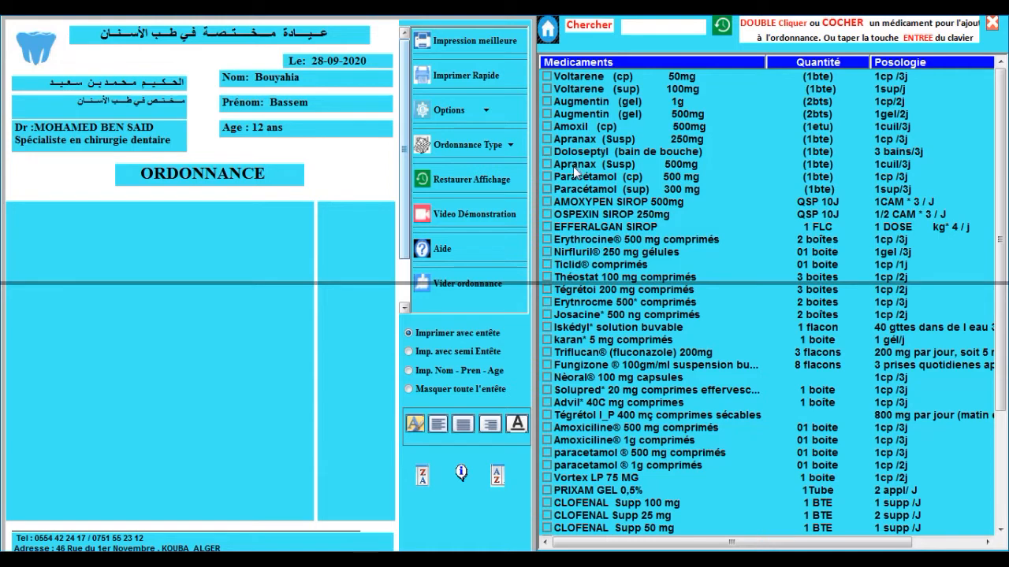
Step: Prescribe Voltarene (sup), Apranax (Susp), Erythrocine, Tégrétoi and Triflucan, moving Erythrocine to the top
{"action": "double_click", "coordinate": [576, 90]}
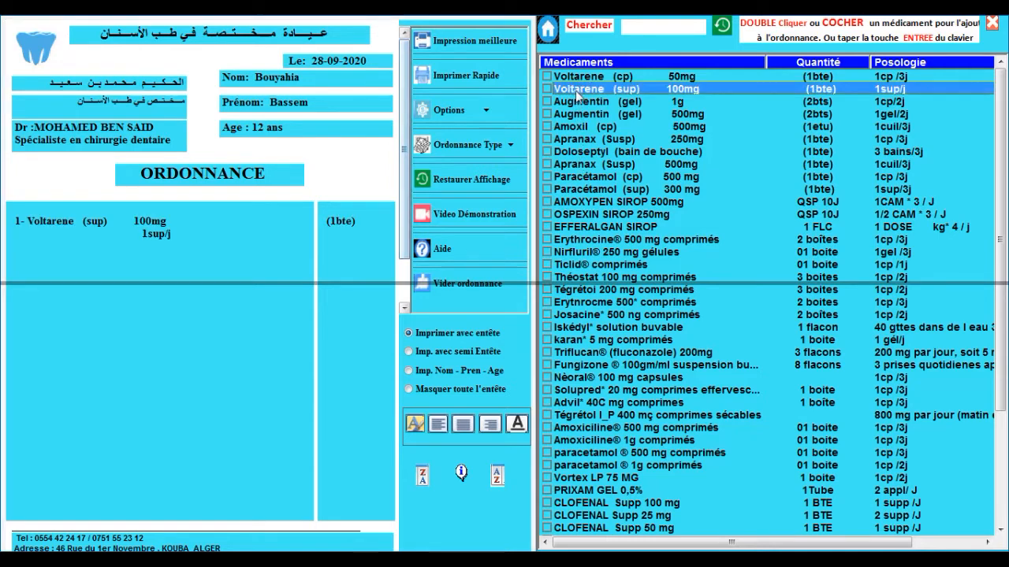
{"action": "left_click", "coordinate": [584, 165]}
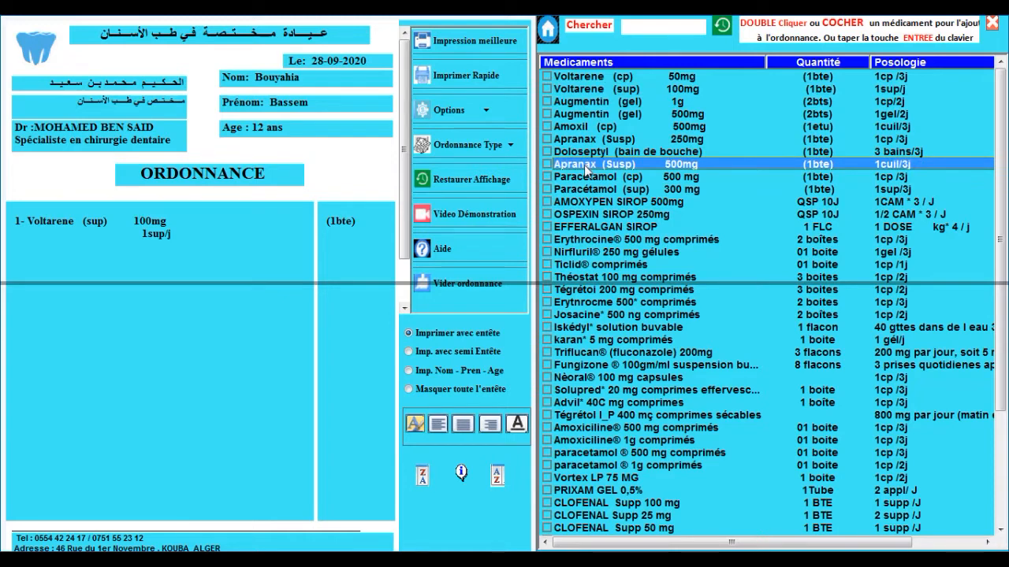
{"action": "double_click", "coordinate": [584, 165]}
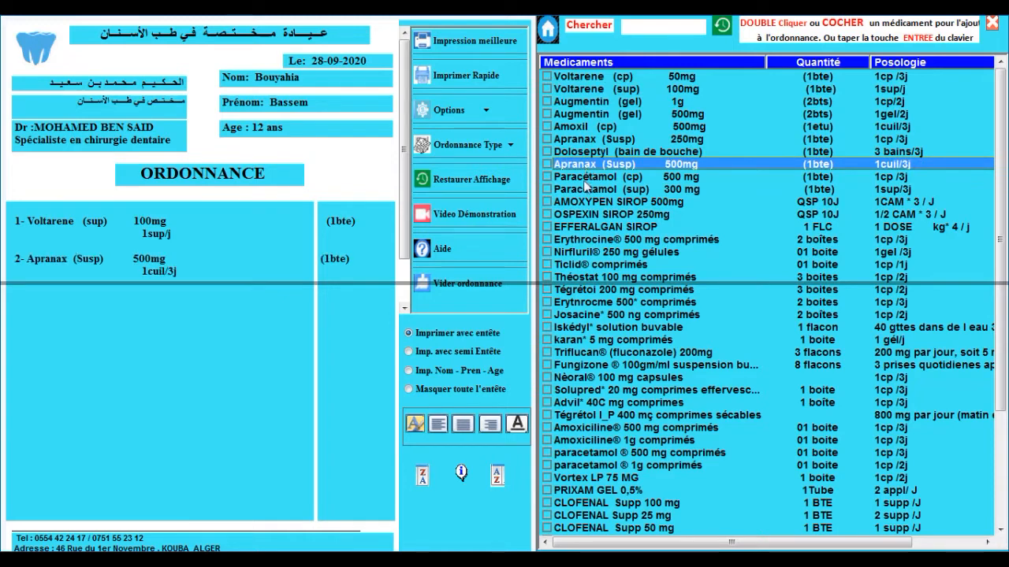
{"action": "left_click", "coordinate": [546, 239]}
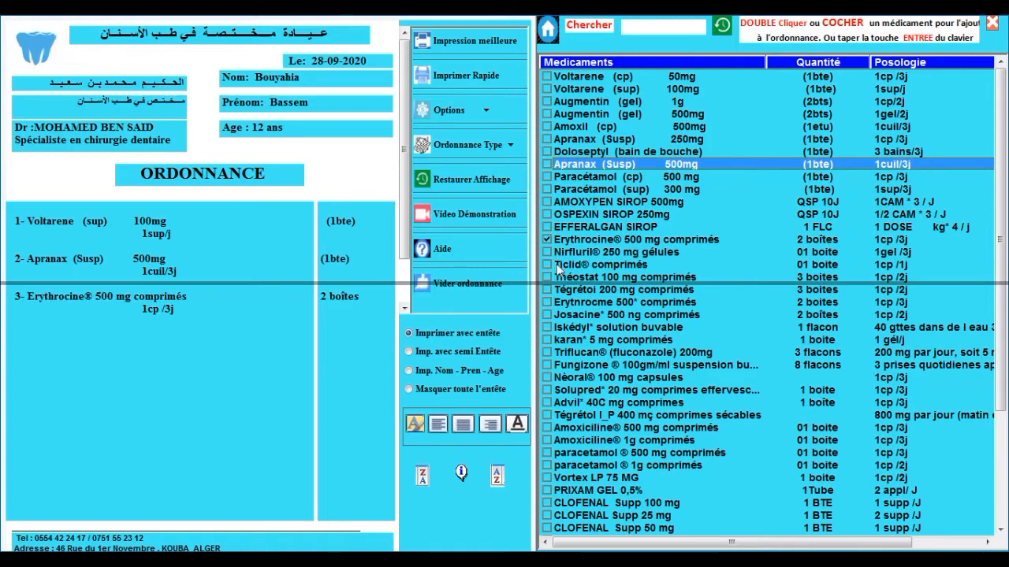
{"action": "double_click", "coordinate": [580, 290]}
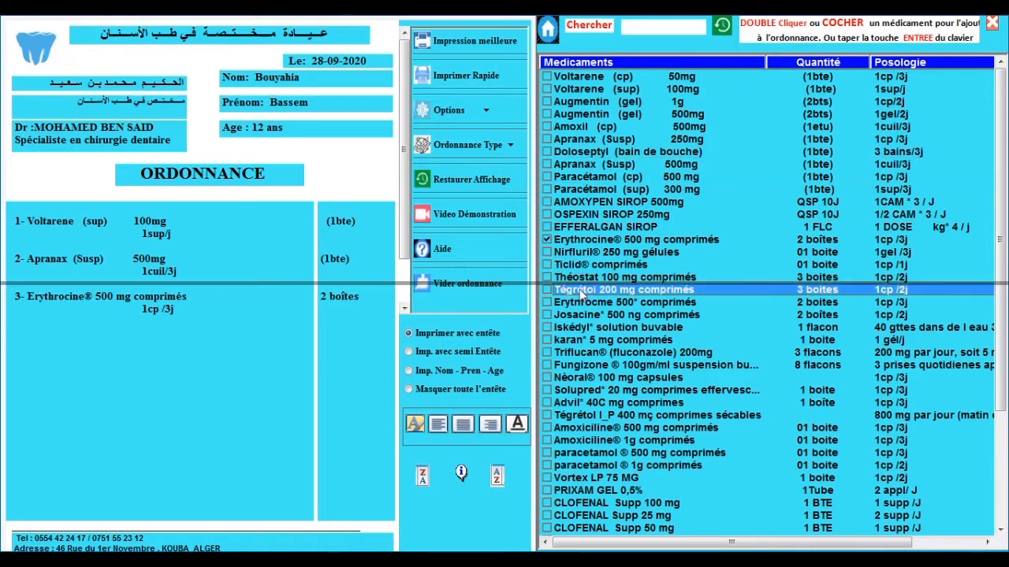
{"action": "double_click", "coordinate": [614, 353]}
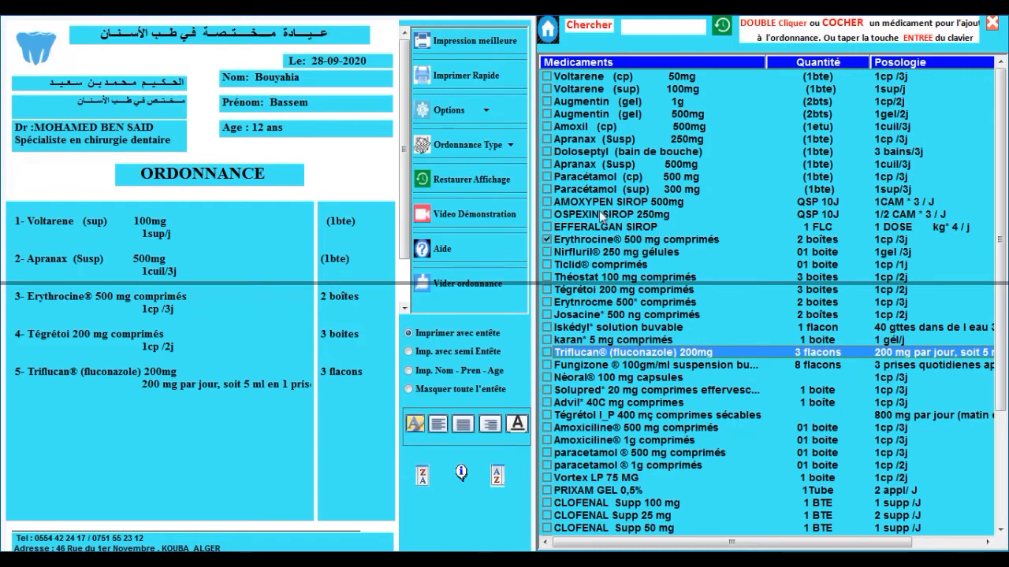
{"action": "left_click_drag", "start_coordinate": [607, 245], "coordinate": [628, 79]}
{"action": "left_click_drag", "start_coordinate": [605, 325], "coordinate": [626, 88]}
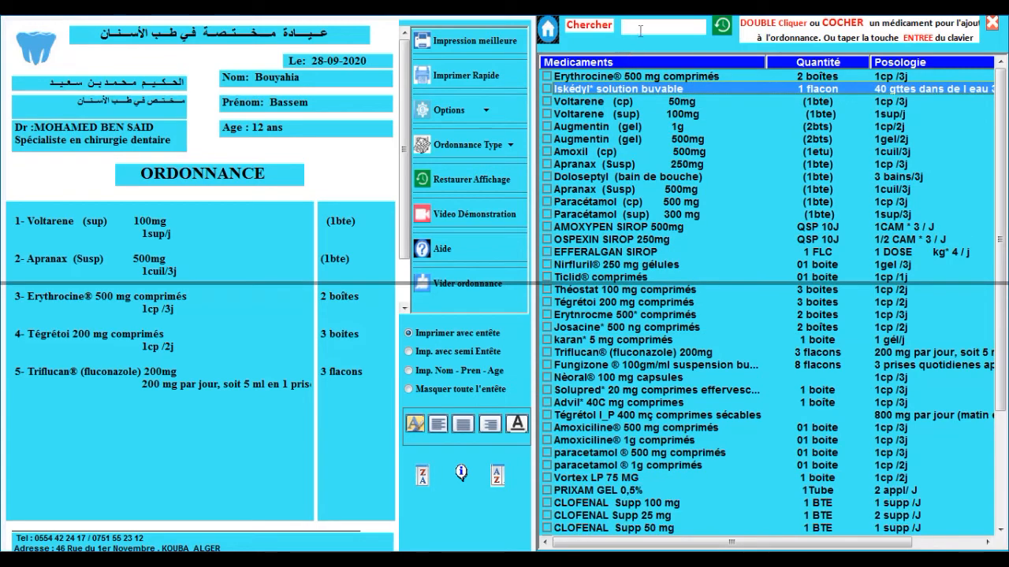
Step: Search the medicine list for 'vol', then clear the filter to show all medicines
{"action": "left_click", "coordinate": [640, 31]}
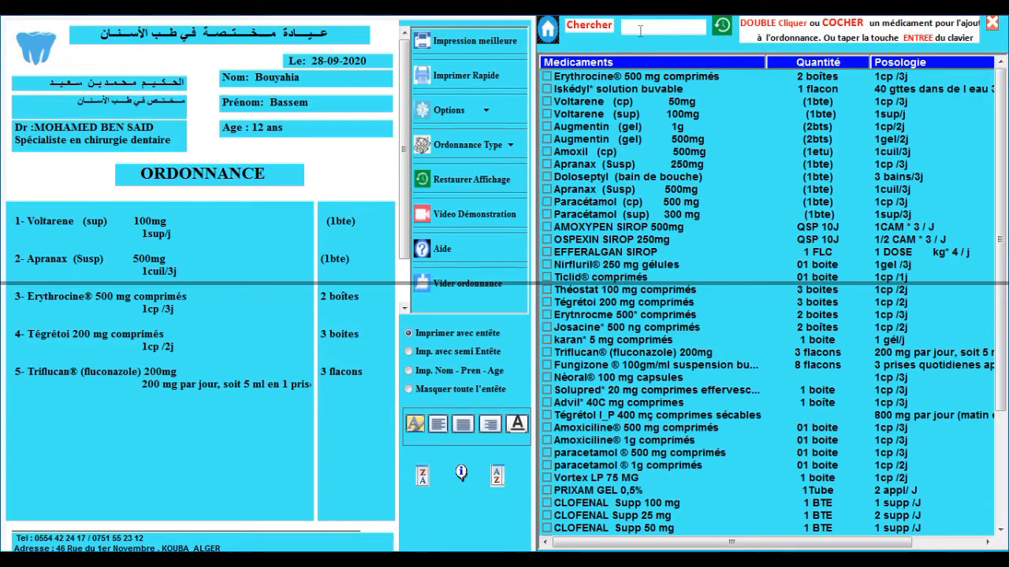
{"action": "type", "text": "vol"}
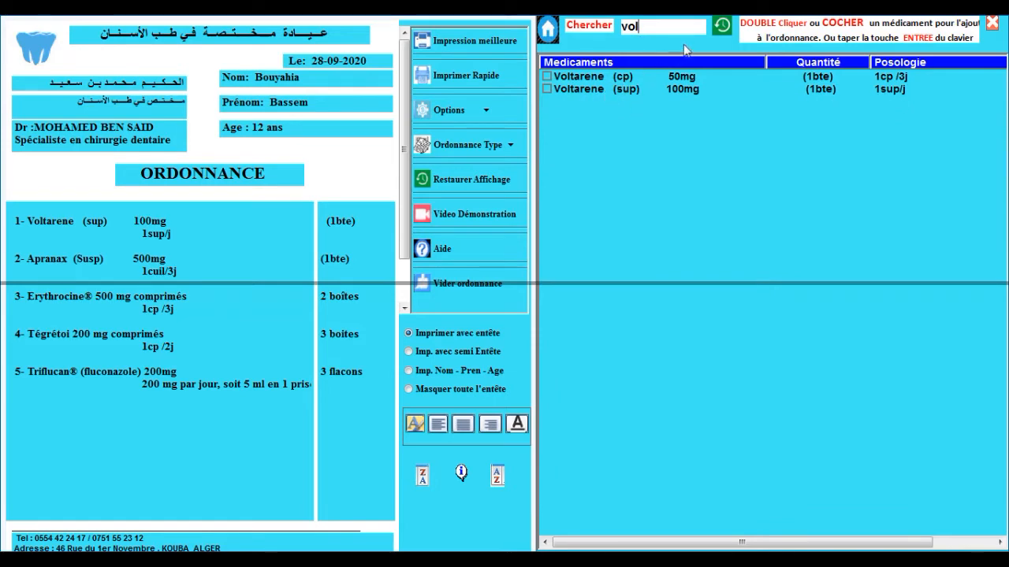
{"action": "left_click", "coordinate": [724, 27]}
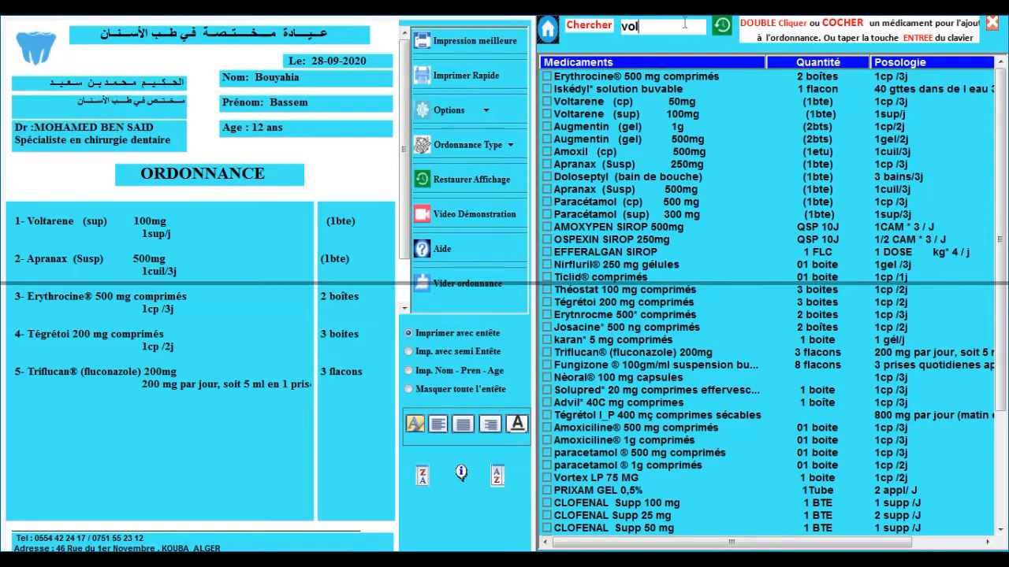
{"action": "key", "text": "BackSpace"}
{"action": "key", "text": "BackSpace"}
{"action": "key", "text": "BackSpace"}
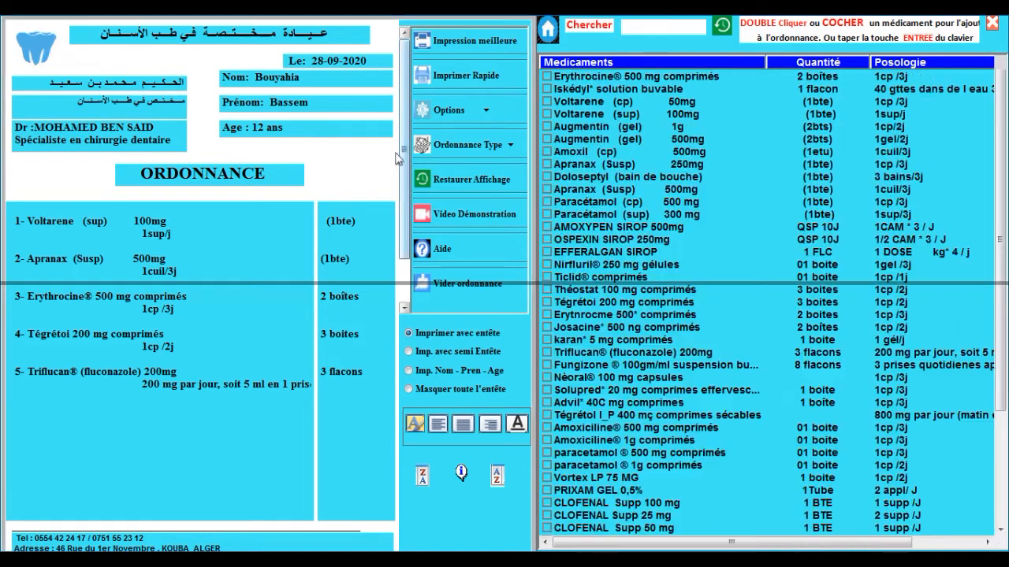
Step: Save the five medicines for the patient and open the prescription print preview
{"action": "left_click", "coordinate": [489, 43]}
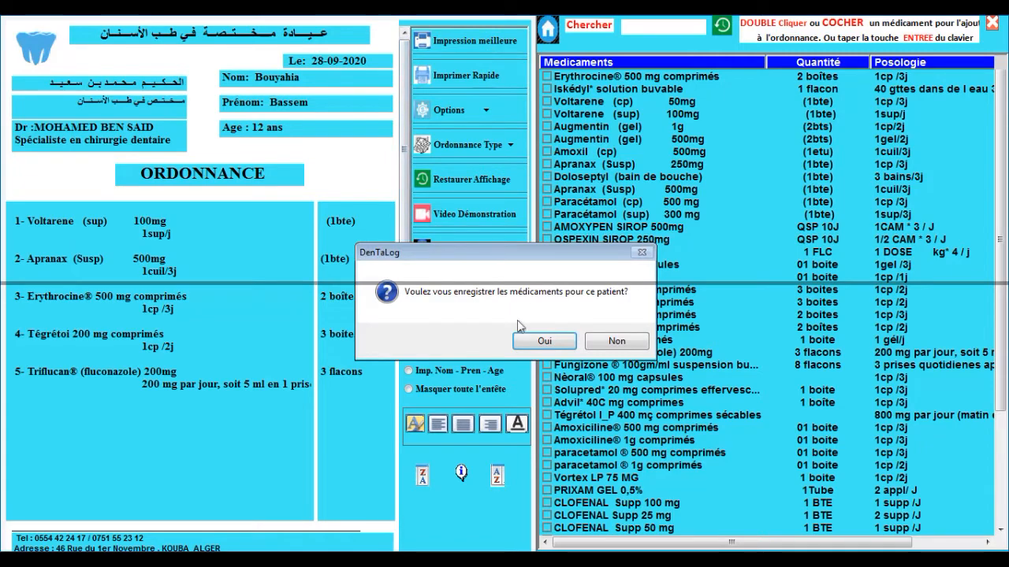
{"action": "left_click", "coordinate": [524, 340]}
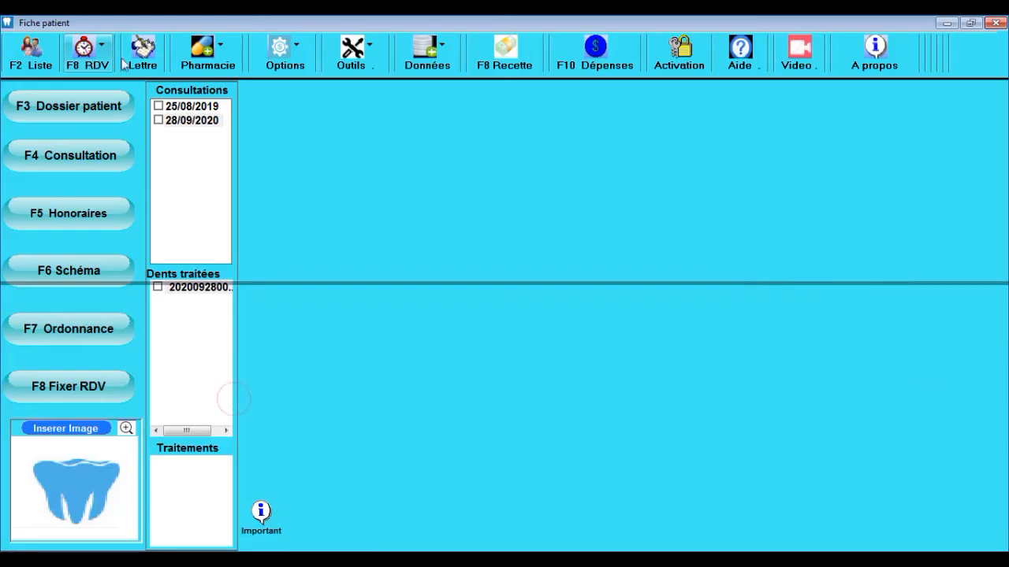
Step: Add ALPHA RENOL sol buv to the personal pharmacy with its dosage and quantity
{"action": "left_click", "coordinate": [211, 70]}
{"action": "left_click", "coordinate": [244, 84]}
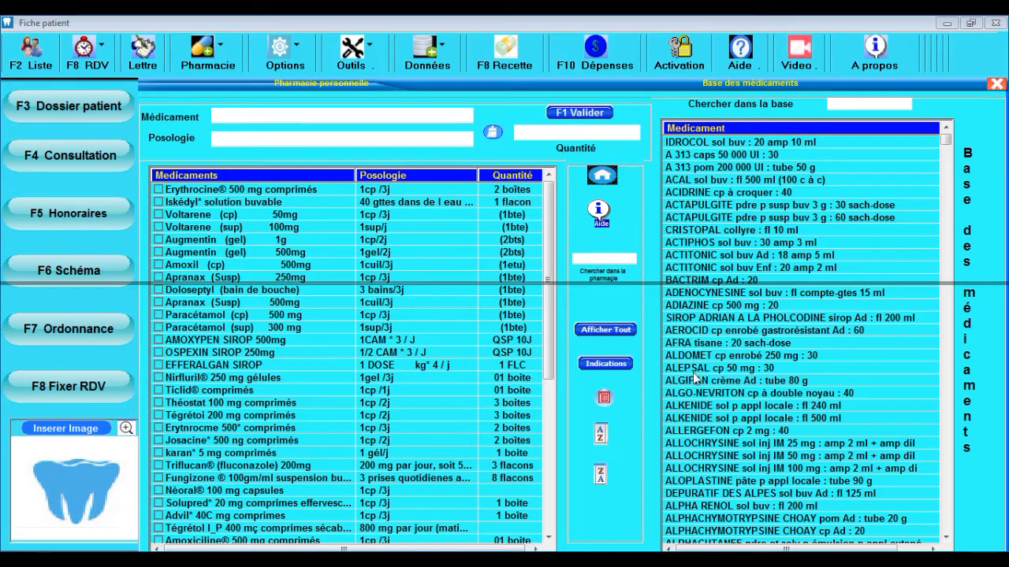
{"action": "left_click", "coordinate": [693, 506]}
{"action": "left_click", "coordinate": [275, 143]}
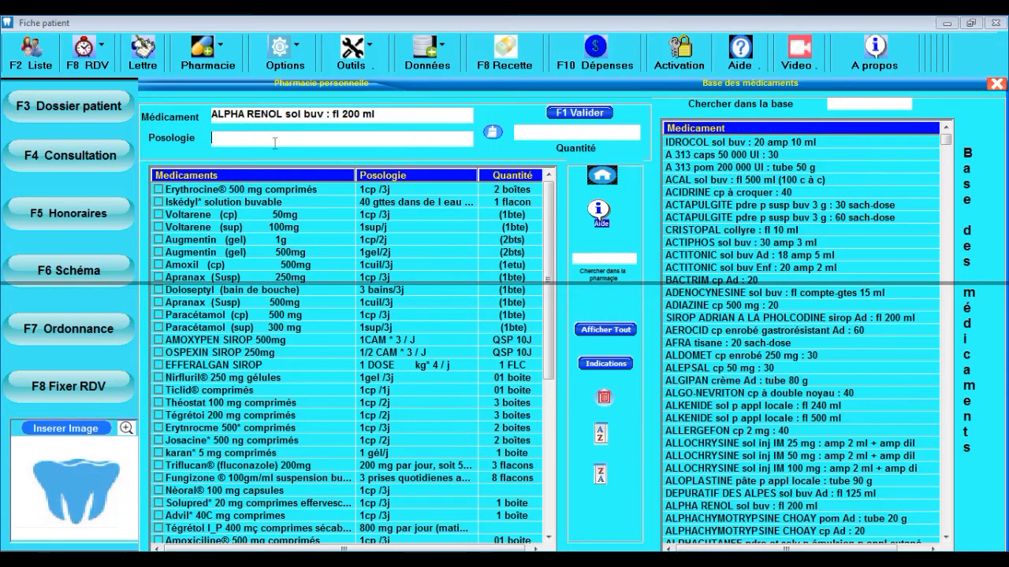
{"action": "type", "text": "xxxxxxxxxxxxxx"}
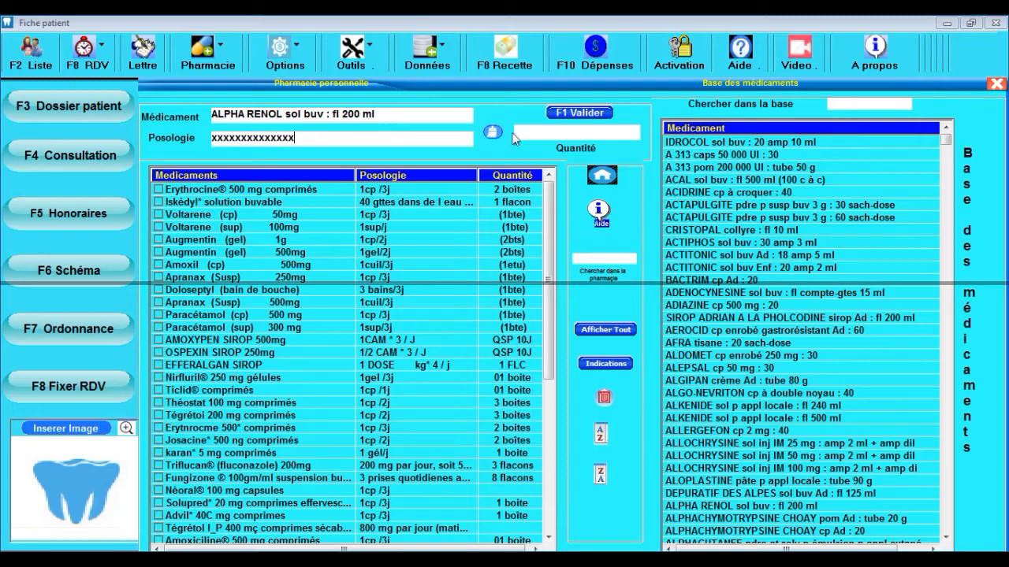
{"action": "left_click", "coordinate": [595, 134]}
{"action": "type", "text": "xxxxxxxxxxxxx"}
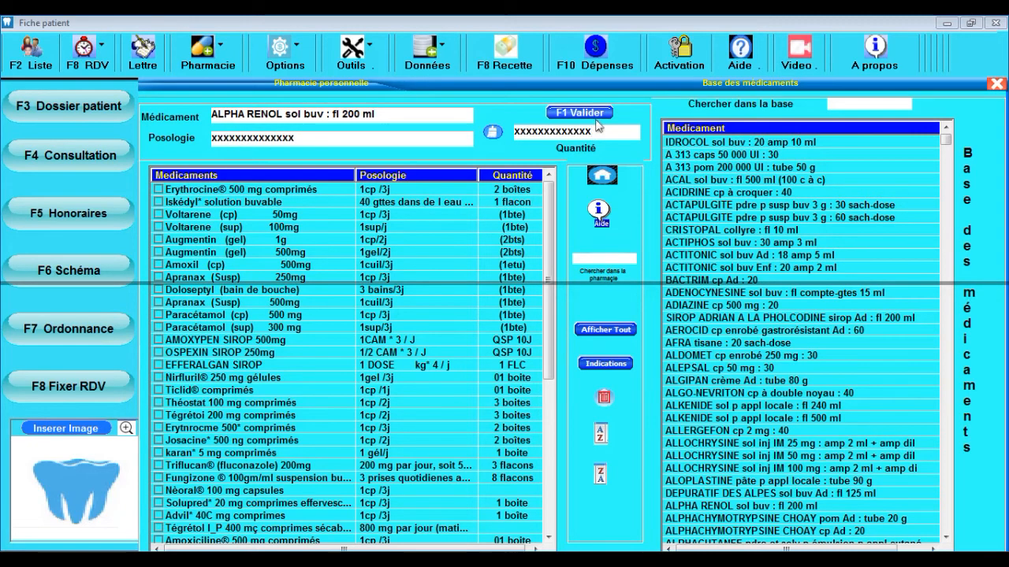
{"action": "left_click", "coordinate": [579, 113]}
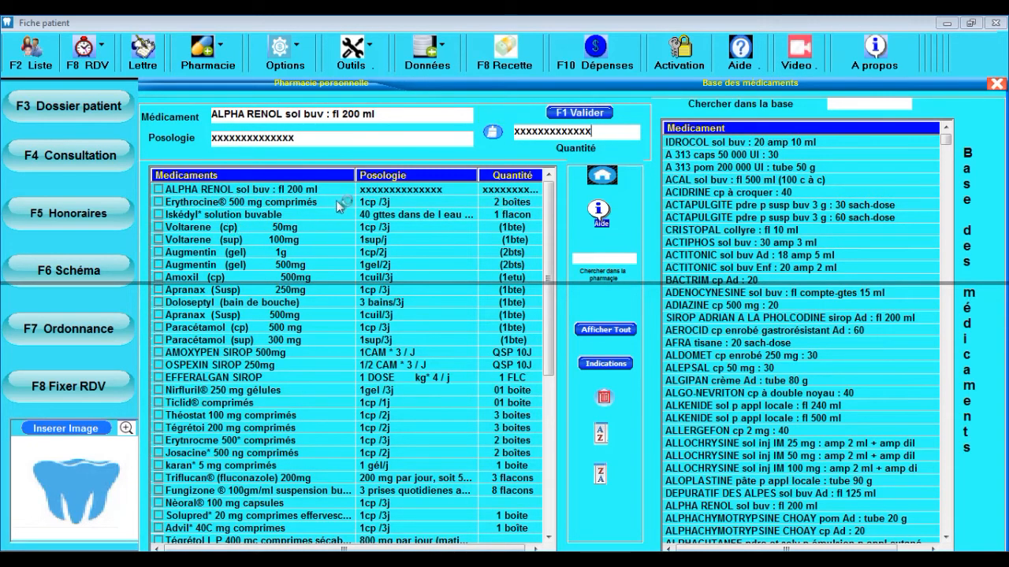
Step: Delete ALPHA RENOL from the personal pharmacy and close the pharmacy window
{"action": "left_click", "coordinate": [737, 267]}
{"action": "left_click", "coordinate": [721, 305]}
{"action": "left_click", "coordinate": [723, 341]}
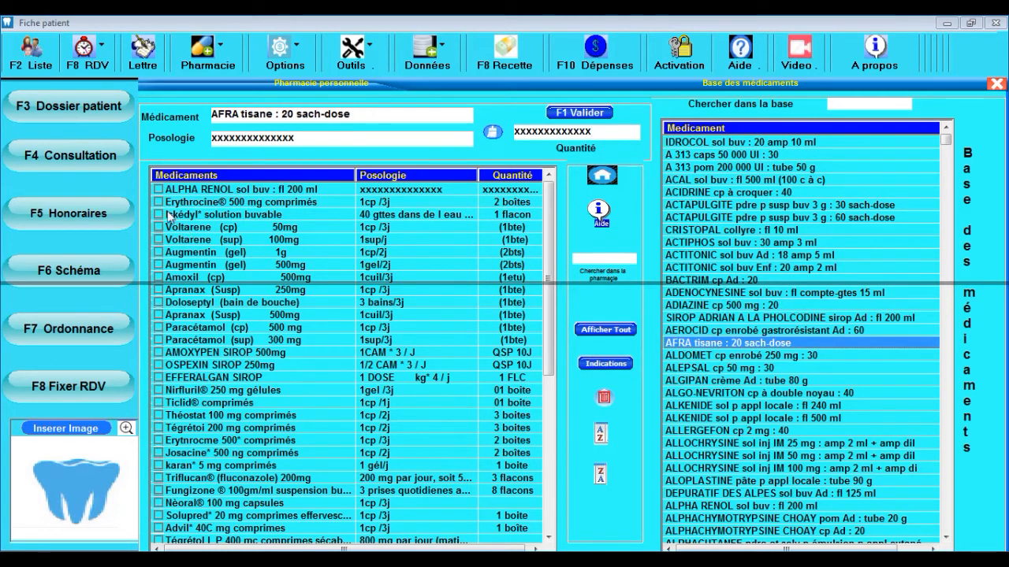
{"action": "left_click", "coordinate": [158, 190]}
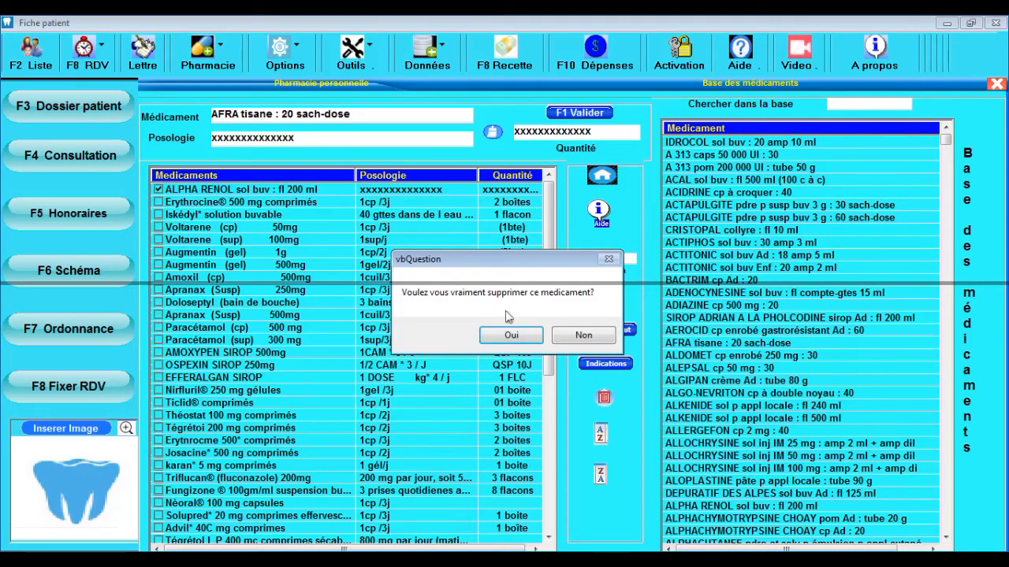
{"action": "left_click", "coordinate": [513, 335]}
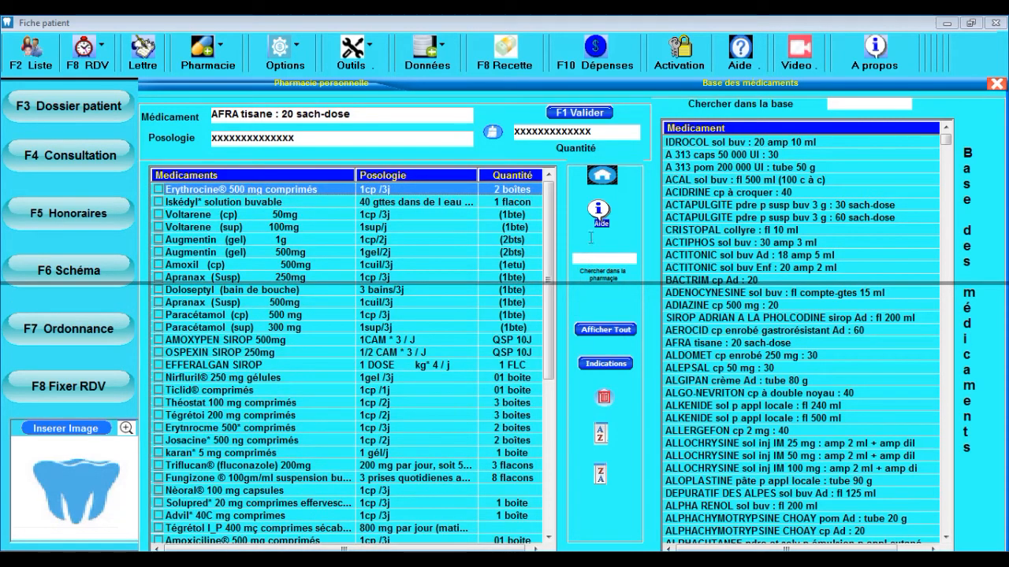
{"action": "left_click", "coordinate": [100, 552]}
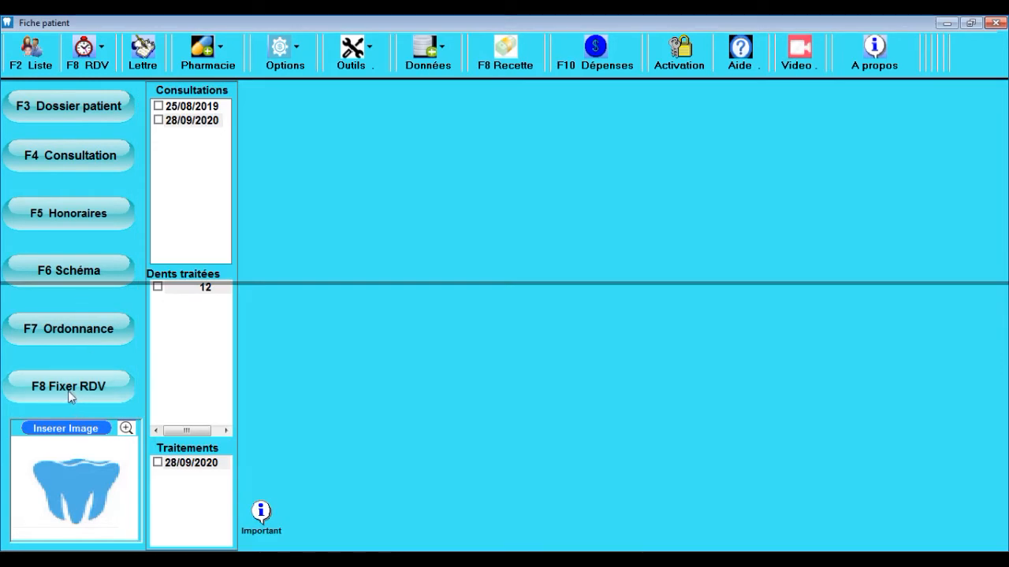
Step: Book the follow-up 15 days later, on Tuesday 13/10/2020 at 10:00
{"action": "left_click", "coordinate": [68, 390]}
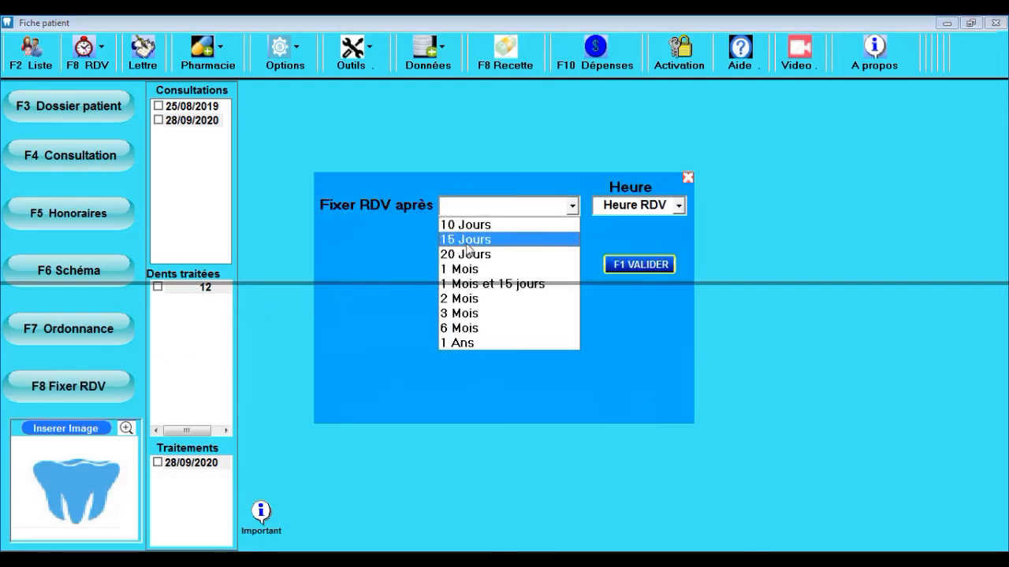
{"action": "left_click", "coordinate": [468, 241]}
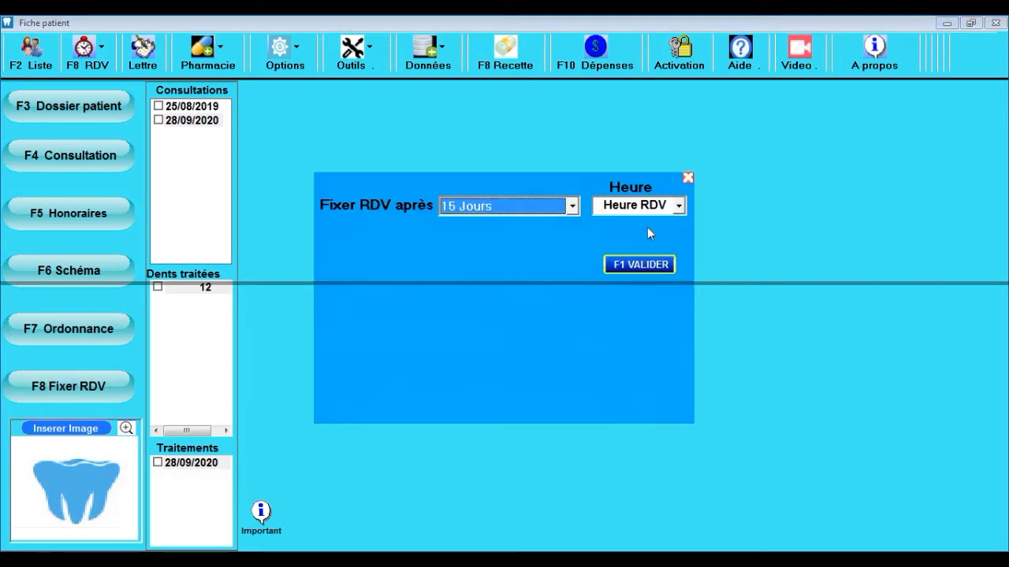
{"action": "left_click", "coordinate": [678, 208]}
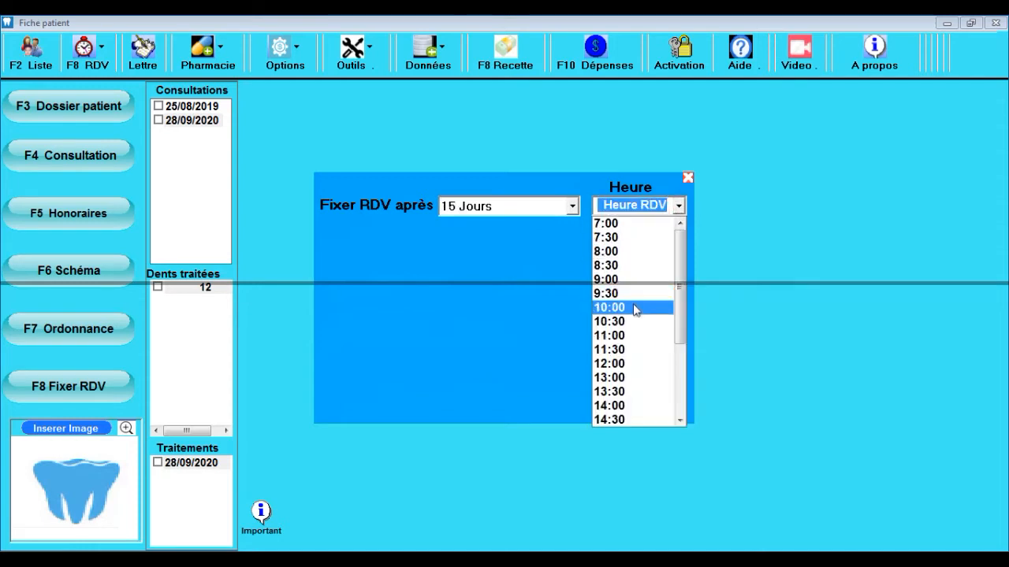
{"action": "left_click", "coordinate": [636, 308]}
{"action": "left_click", "coordinate": [611, 273]}
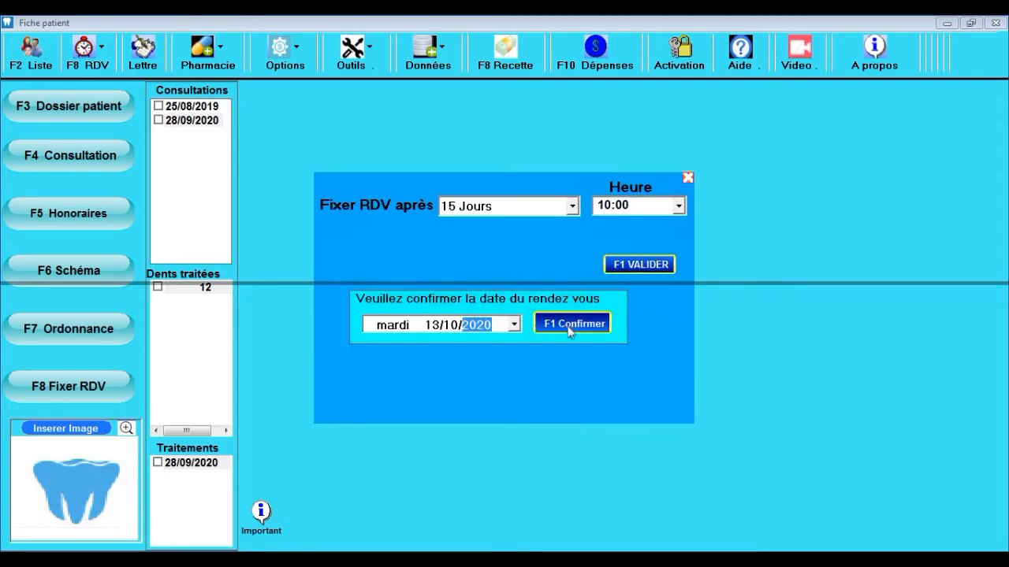
{"action": "left_click", "coordinate": [570, 328]}
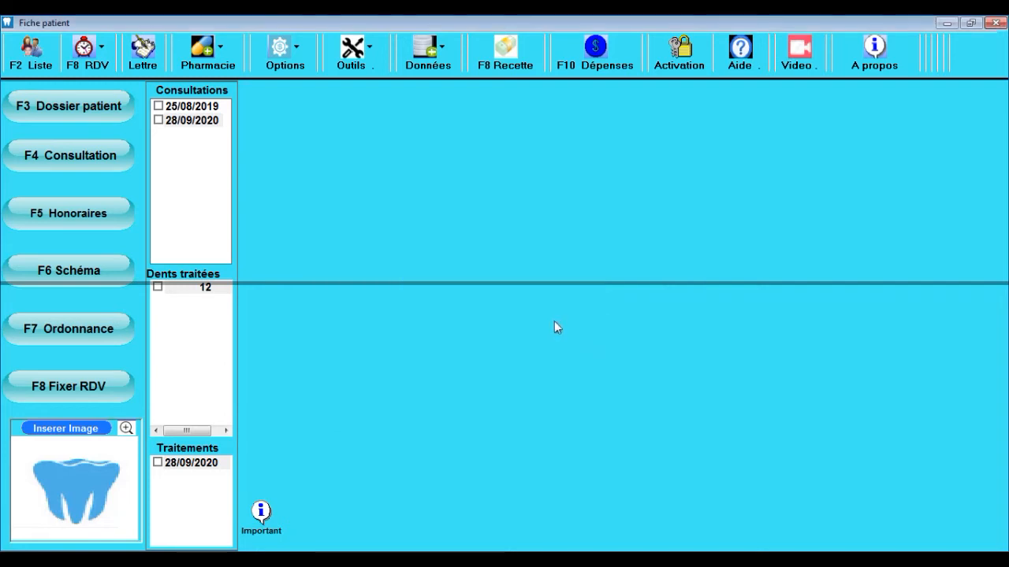
Step: Check the patient's appointment list and monthly calendar, then return to the patient's file
{"action": "left_click", "coordinate": [86, 51]}
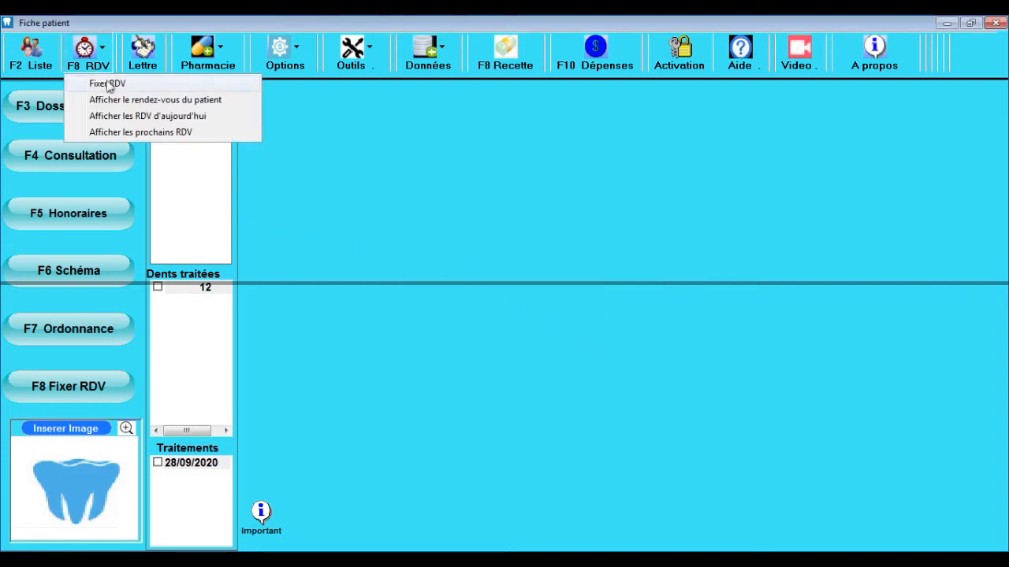
{"action": "left_click", "coordinate": [122, 101]}
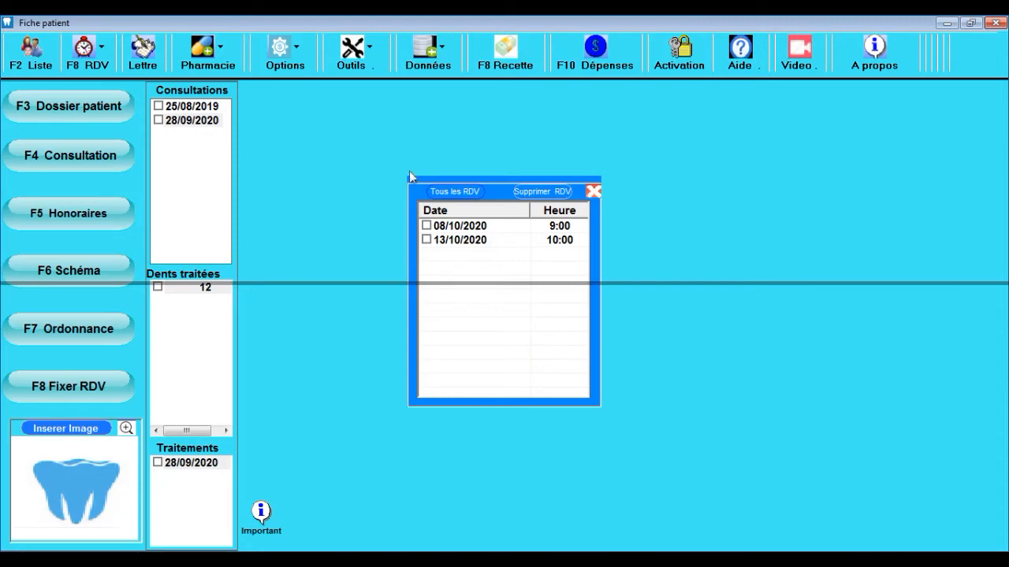
{"action": "left_click", "coordinate": [91, 60]}
{"action": "left_click", "coordinate": [116, 117]}
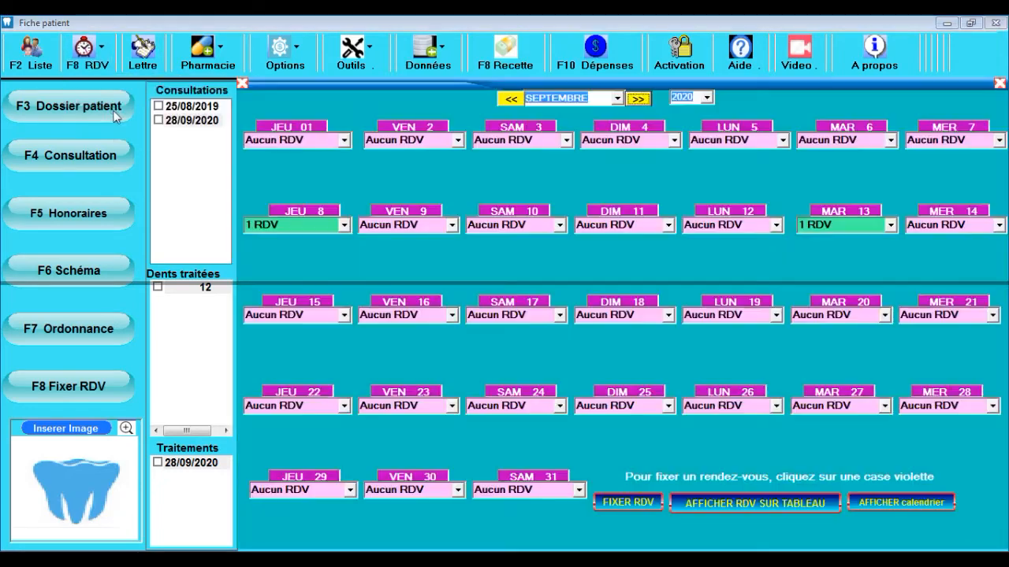
{"action": "left_click", "coordinate": [345, 225]}
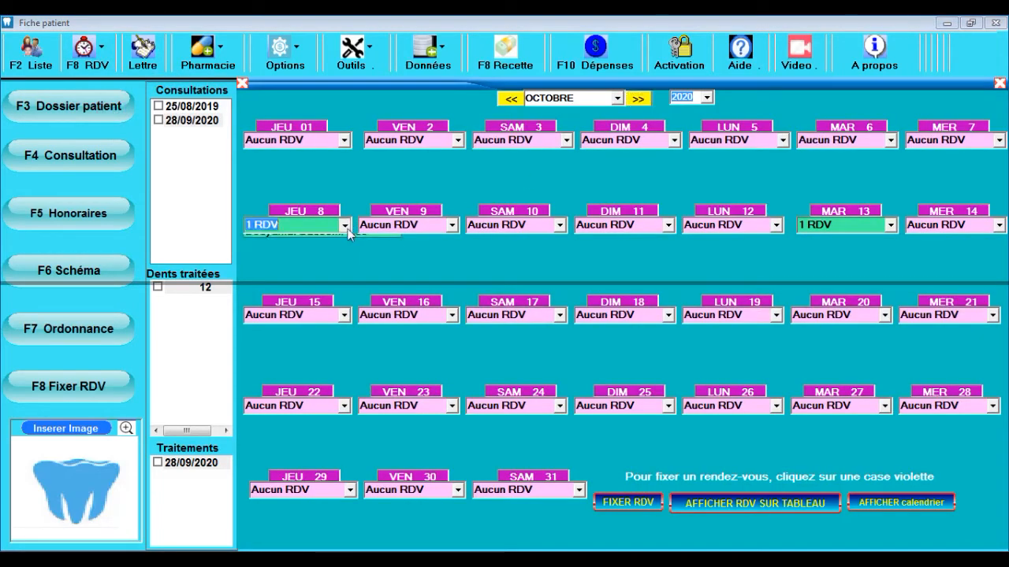
{"action": "left_click", "coordinate": [721, 509]}
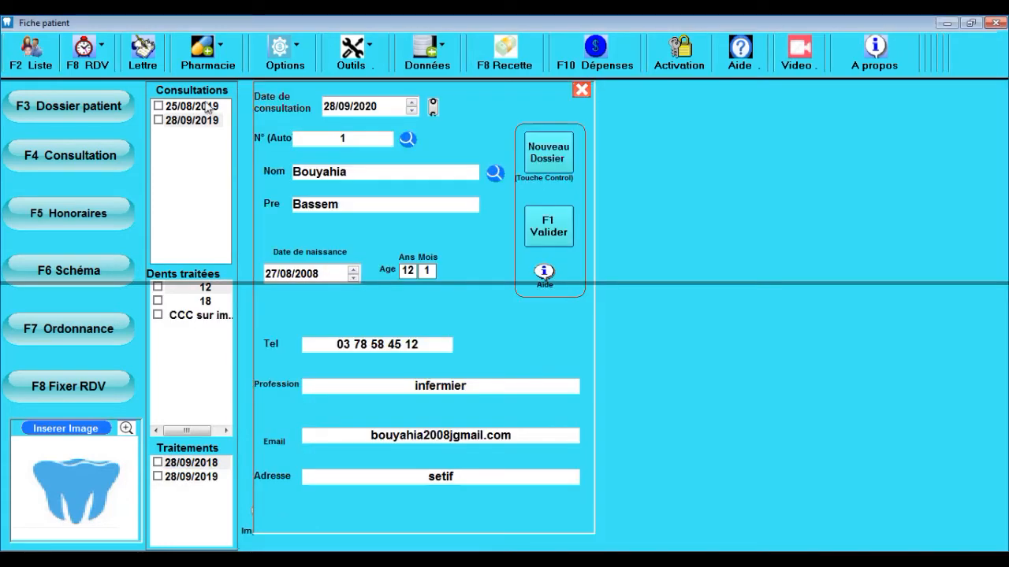
Step: Save the 28/09/2020 consultation and review the 25/08/2019 and 28/09/2019 consultations
{"action": "left_click", "coordinate": [547, 237]}
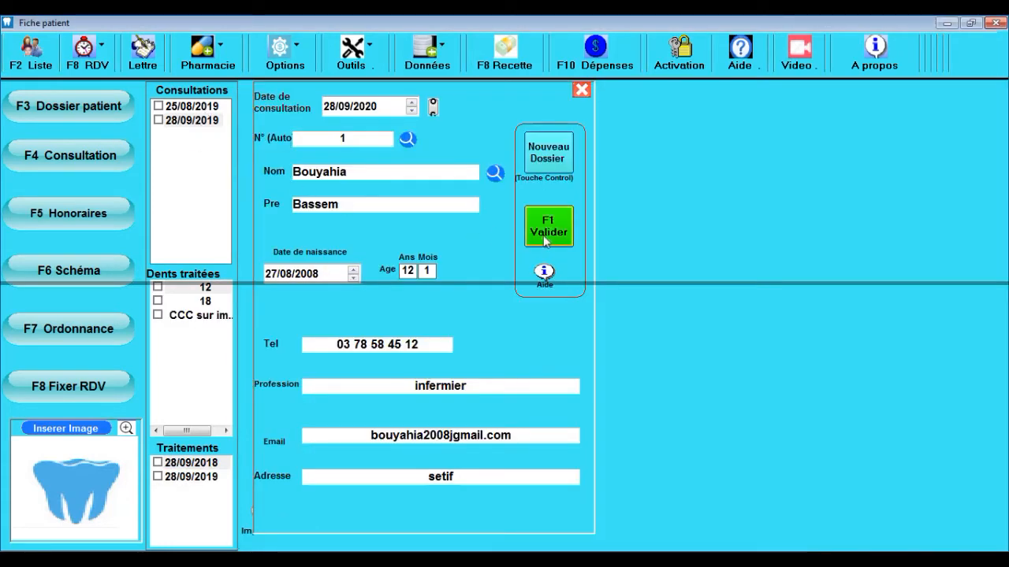
{"action": "left_click", "coordinate": [548, 239]}
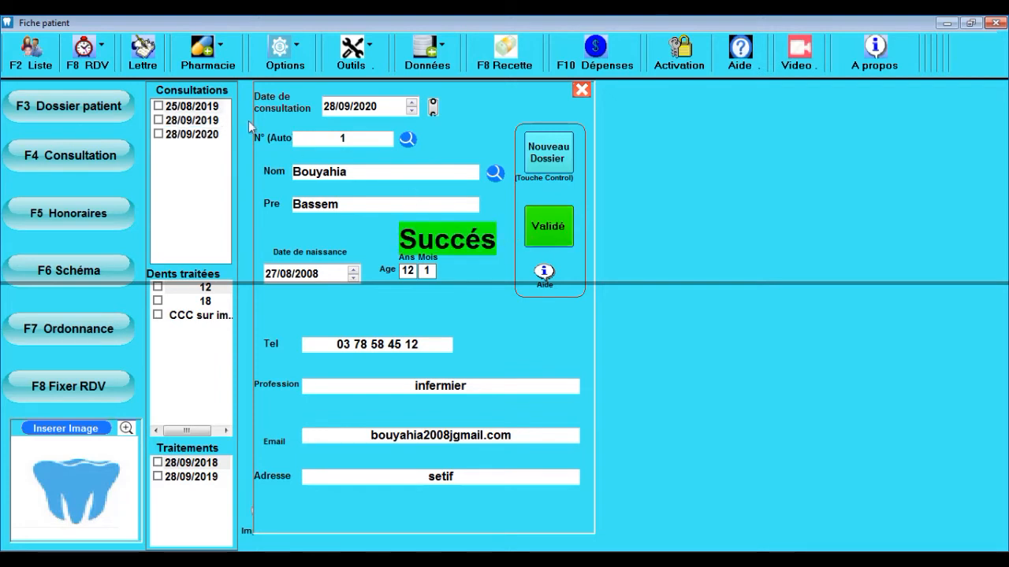
{"action": "left_click", "coordinate": [193, 120]}
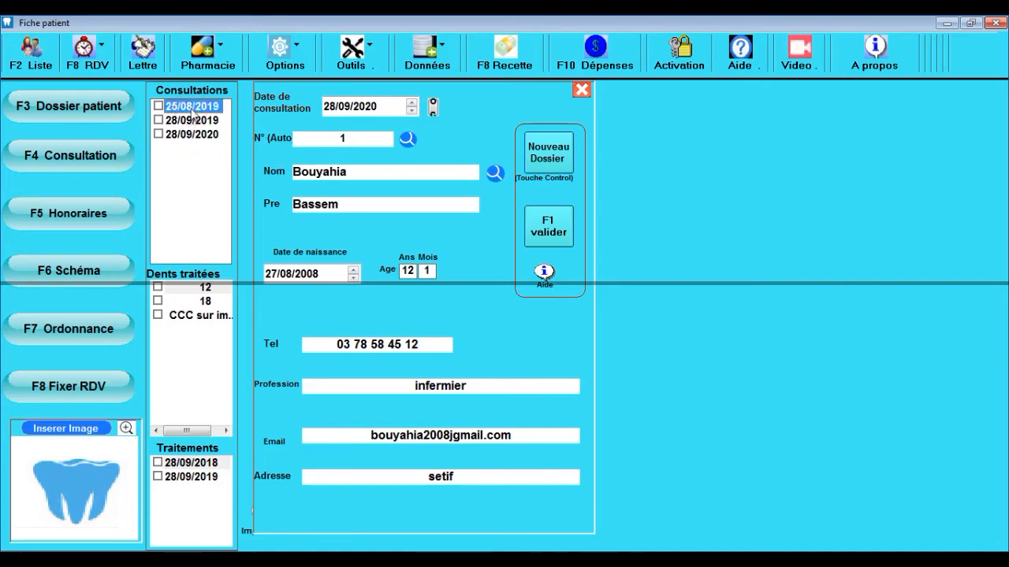
{"action": "left_click", "coordinate": [193, 120]}
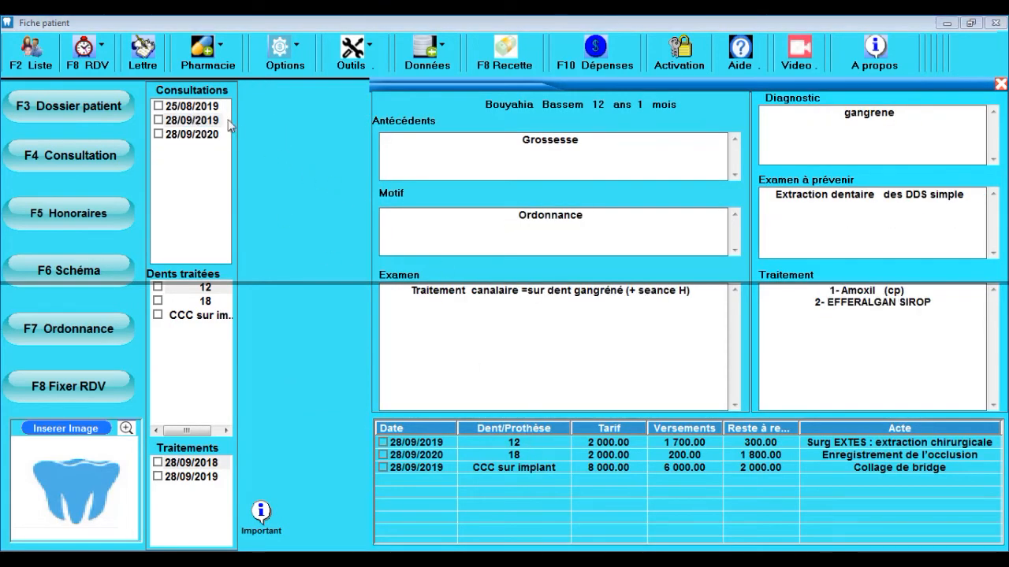
{"action": "left_click", "coordinate": [206, 105]}
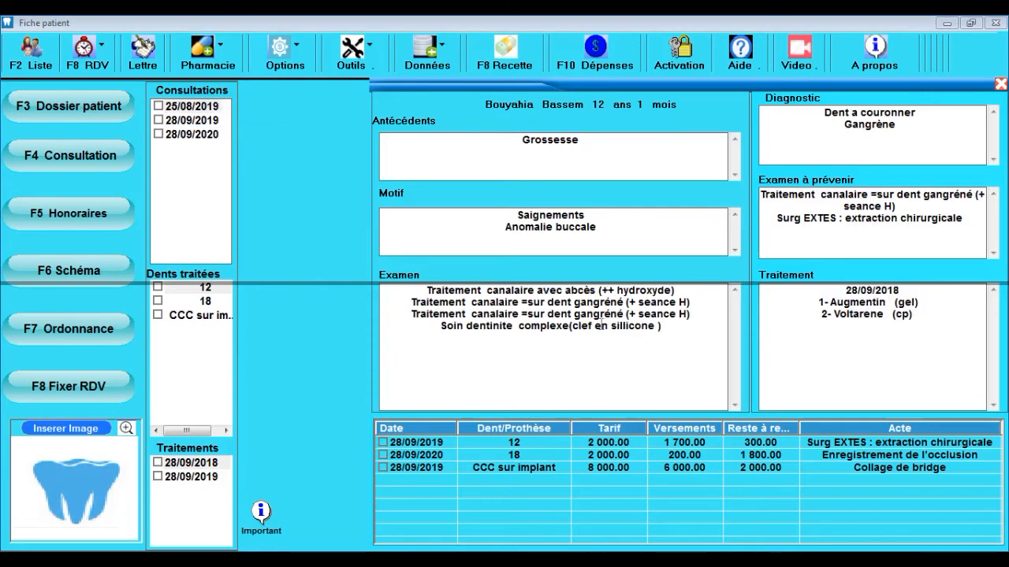
{"action": "left_click", "coordinate": [215, 121]}
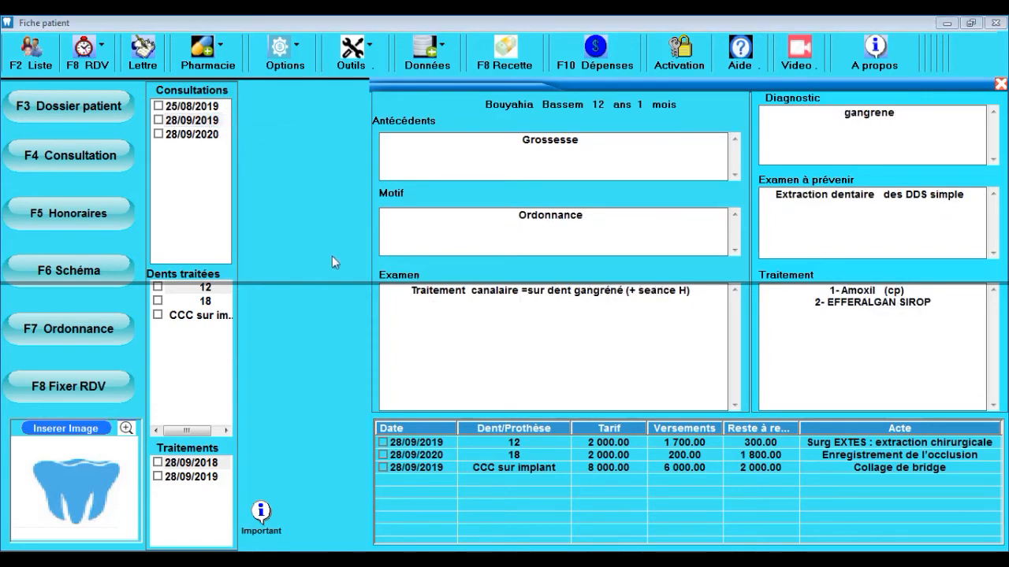
{"action": "left_click", "coordinate": [332, 256]}
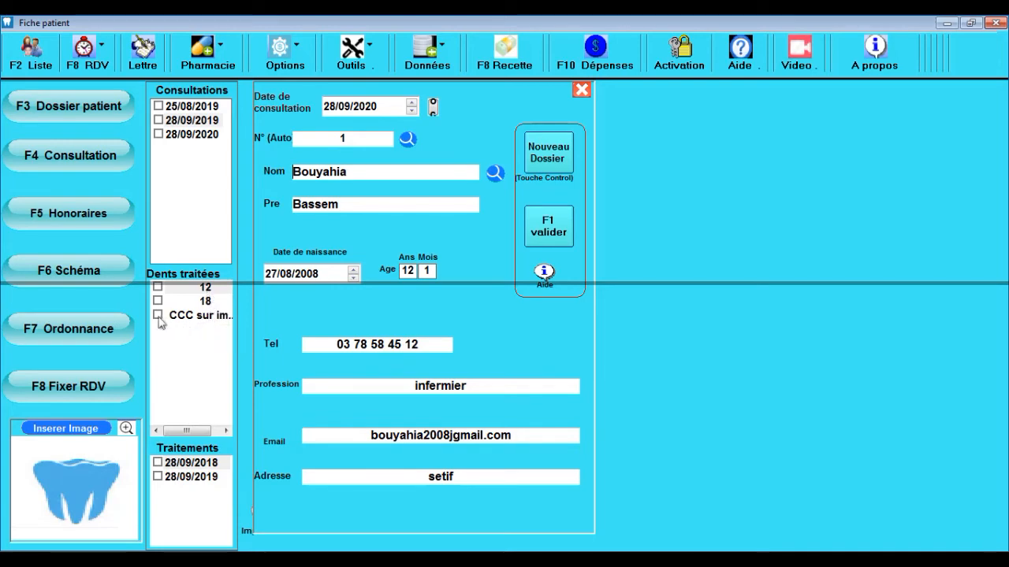
Step: Review treated teeth 12, 18 and CCC sur implant, then bring up the prescription screen
{"action": "left_click", "coordinate": [206, 289]}
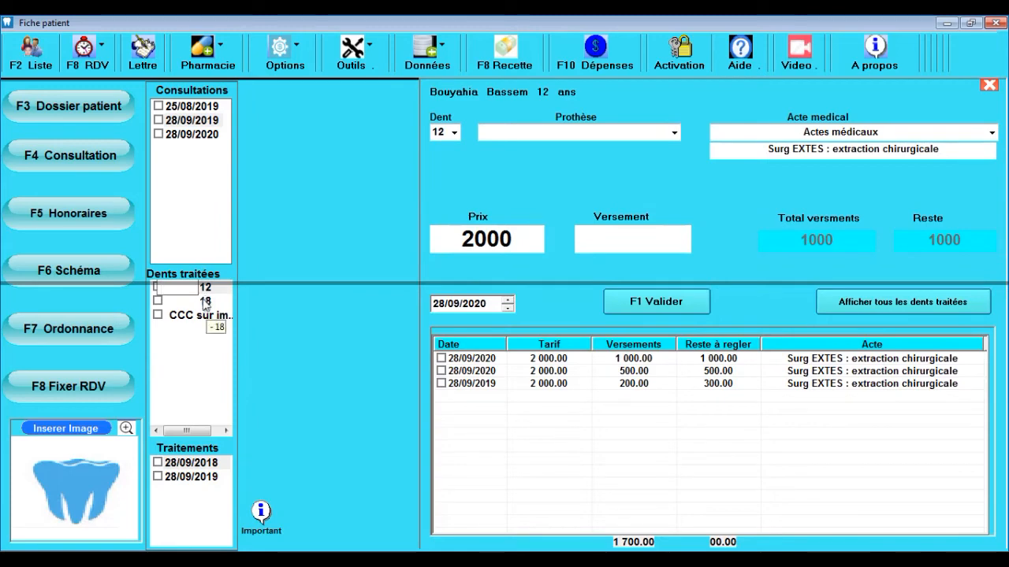
{"action": "left_click", "coordinate": [204, 303]}
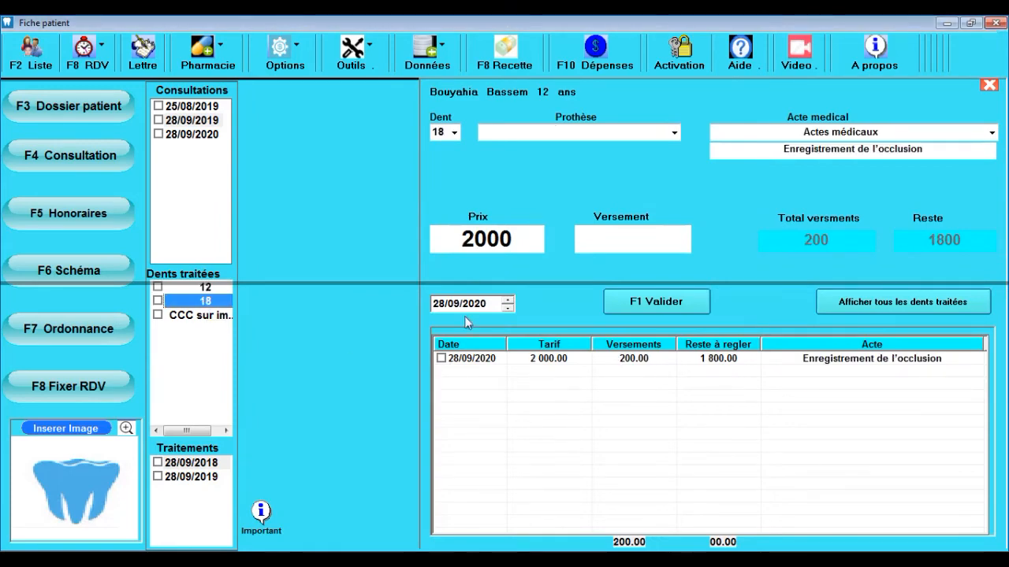
{"action": "left_click", "coordinate": [225, 316]}
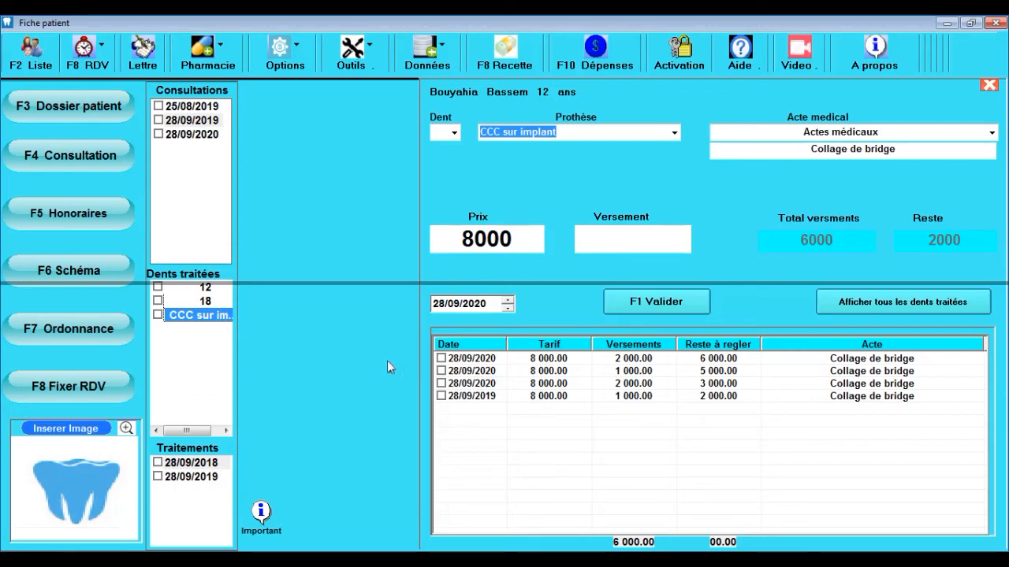
{"action": "key", "text": "F7"}
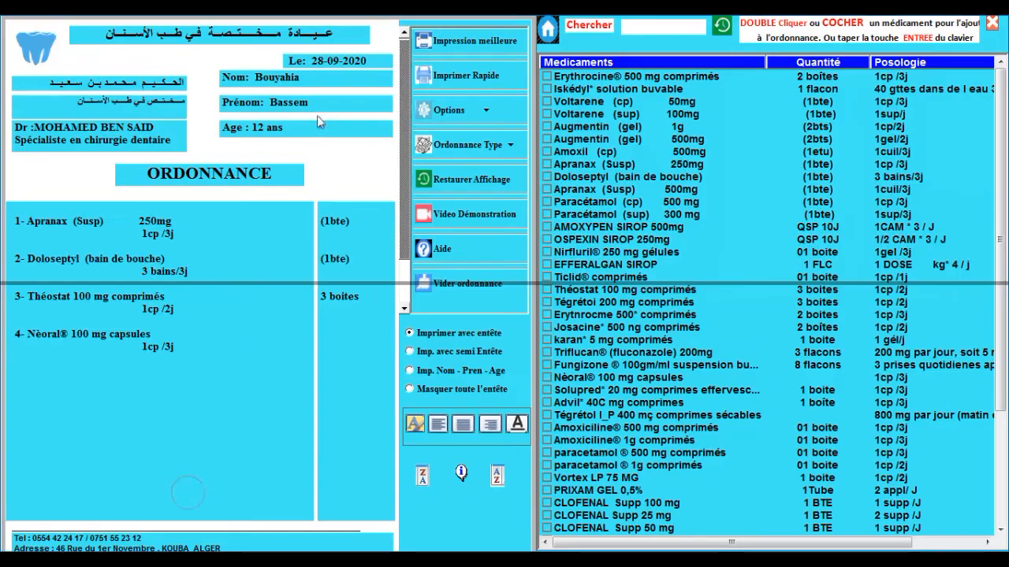
Step: Save the four medications and print the prescription, dismissing the offline printer notice
{"action": "left_click", "coordinate": [468, 43]}
{"action": "left_click", "coordinate": [542, 341]}
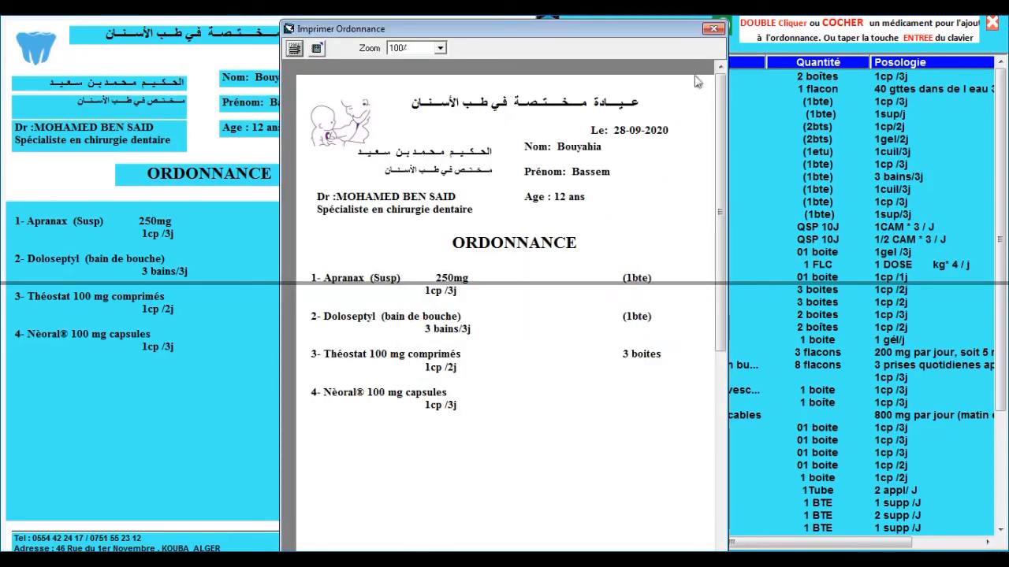
{"action": "left_click", "coordinate": [713, 28]}
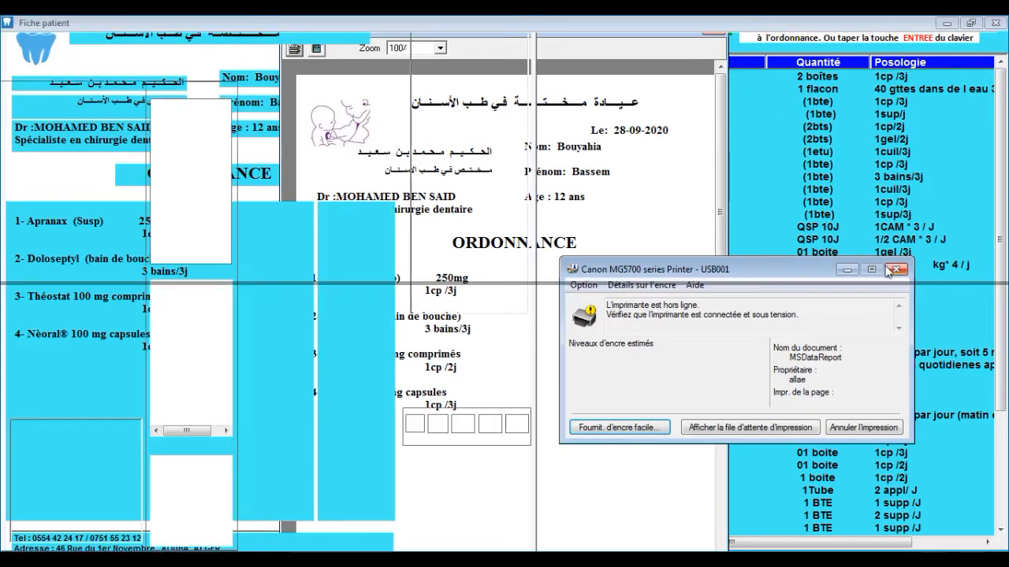
{"action": "left_click", "coordinate": [895, 269]}
Step: Review the 2017, 2019 and 2020 prescriptions, load one onto the ordonnance, and close
{"action": "left_click", "coordinate": [204, 477]}
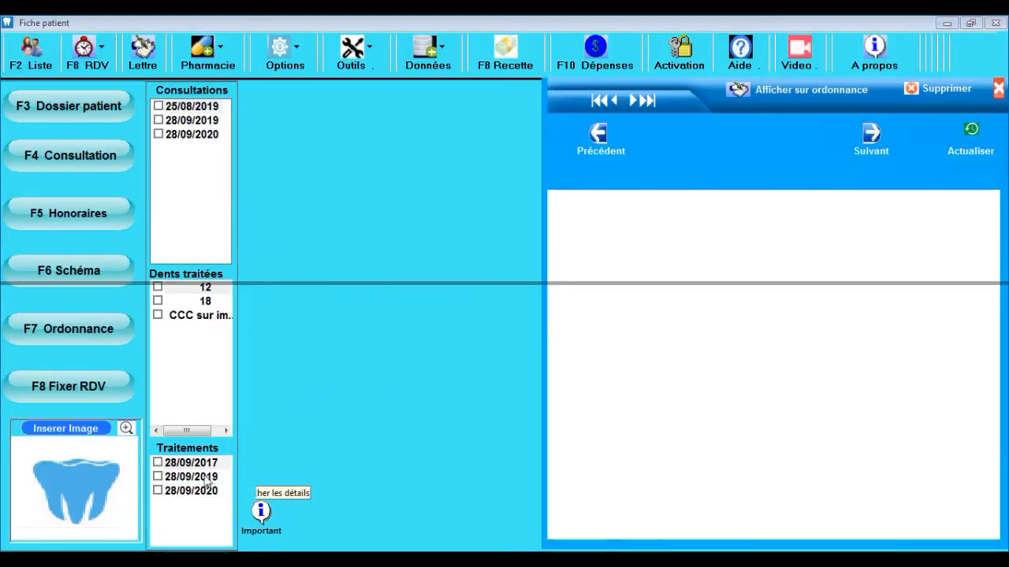
{"action": "left_click", "coordinate": [205, 491]}
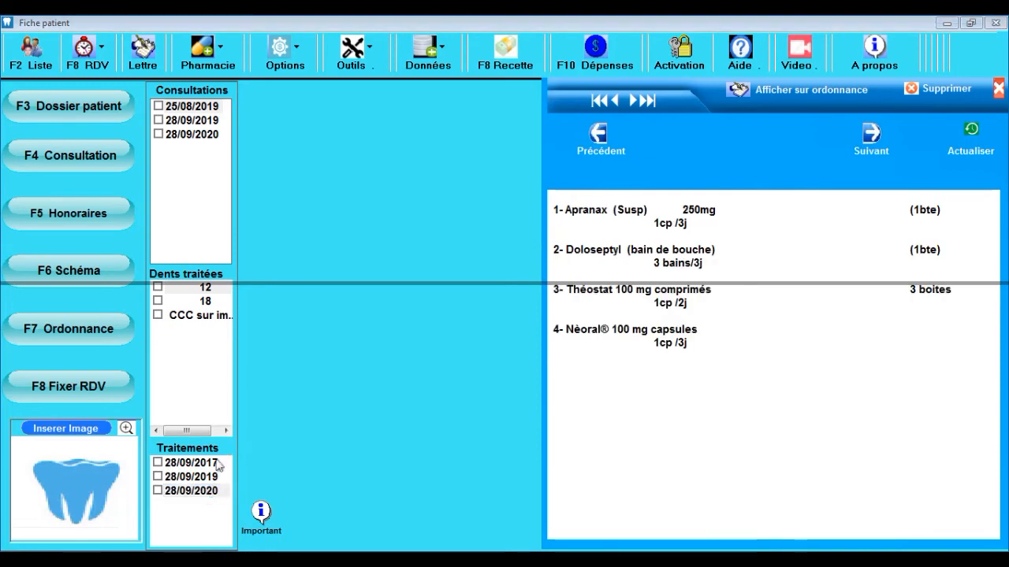
{"action": "left_click", "coordinate": [206, 477]}
{"action": "left_click", "coordinate": [210, 464]}
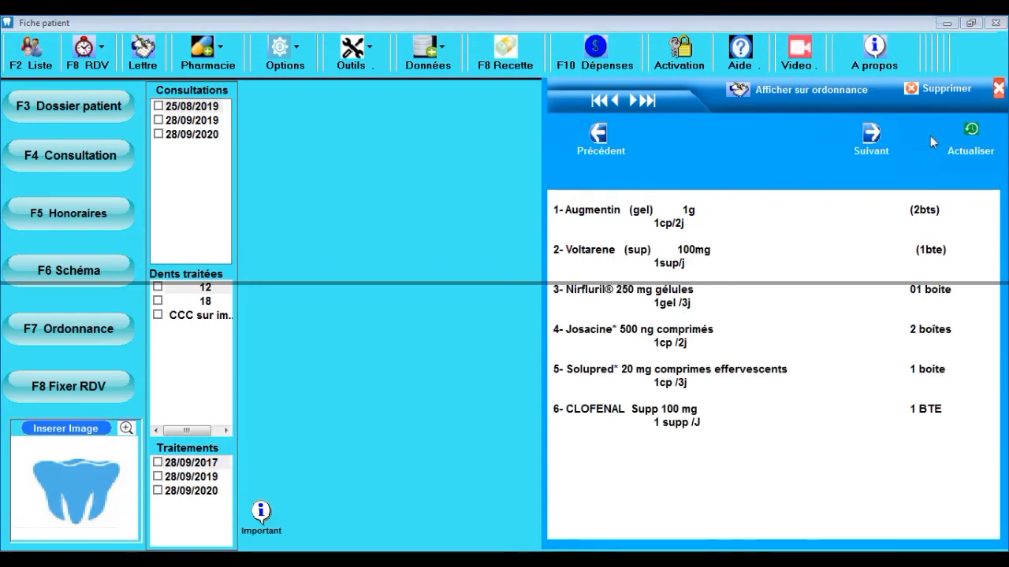
{"action": "left_click", "coordinate": [803, 87]}
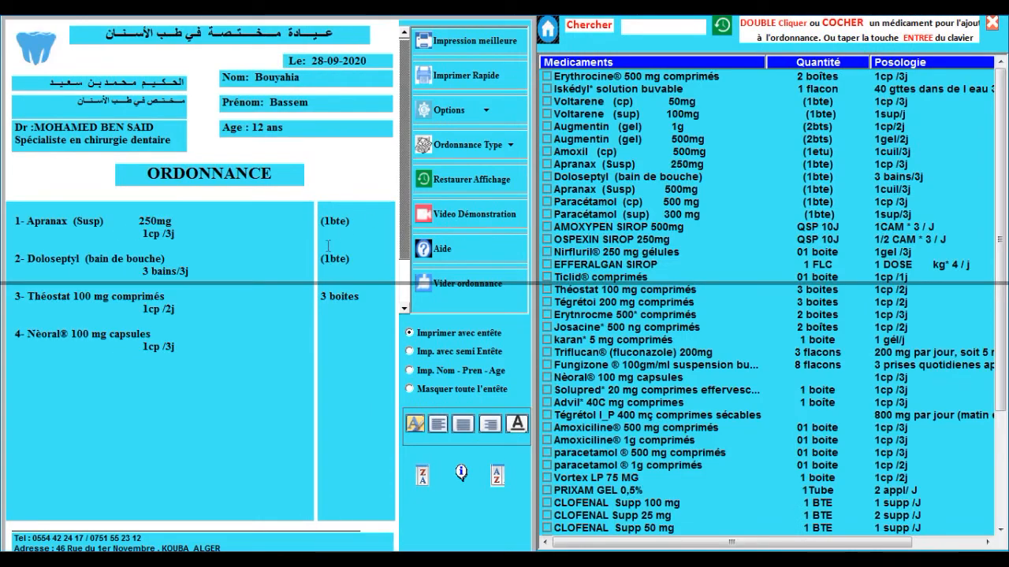
{"action": "key", "text": "Escape"}
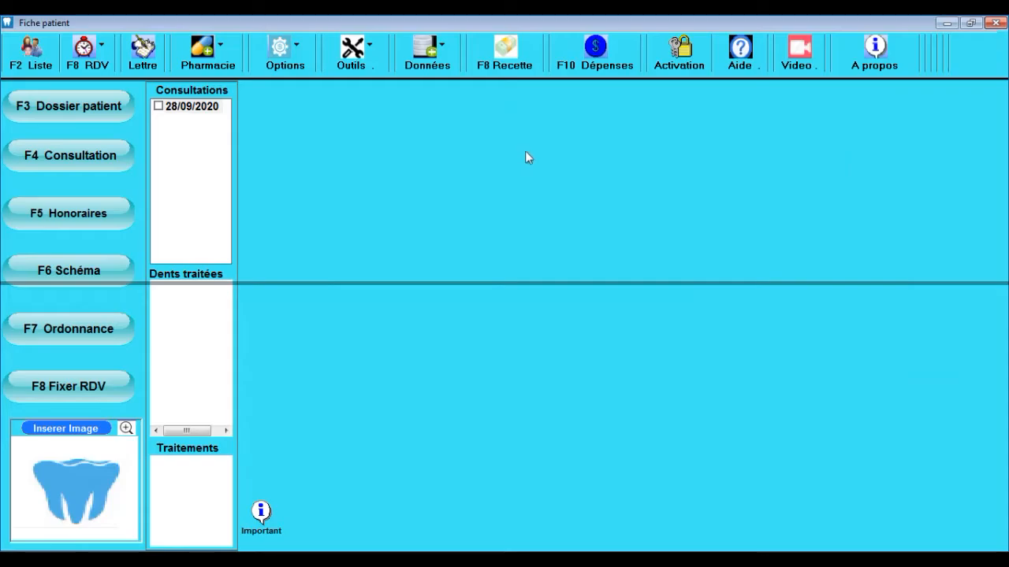
Step: Show the practice's takings for today, this month and overall
{"action": "left_click", "coordinate": [524, 69]}
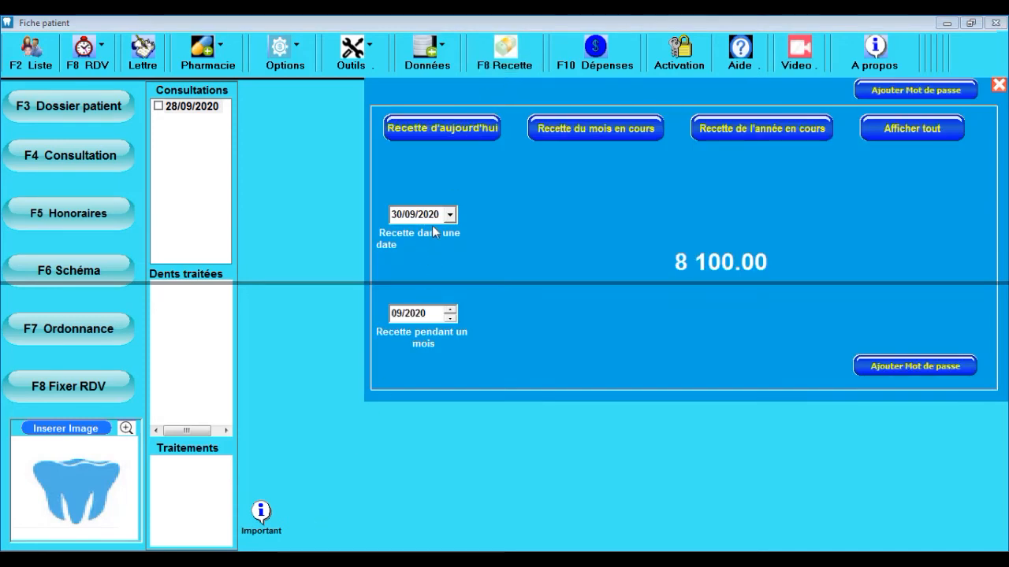
{"action": "left_click", "coordinate": [468, 138]}
{"action": "left_click", "coordinate": [556, 132]}
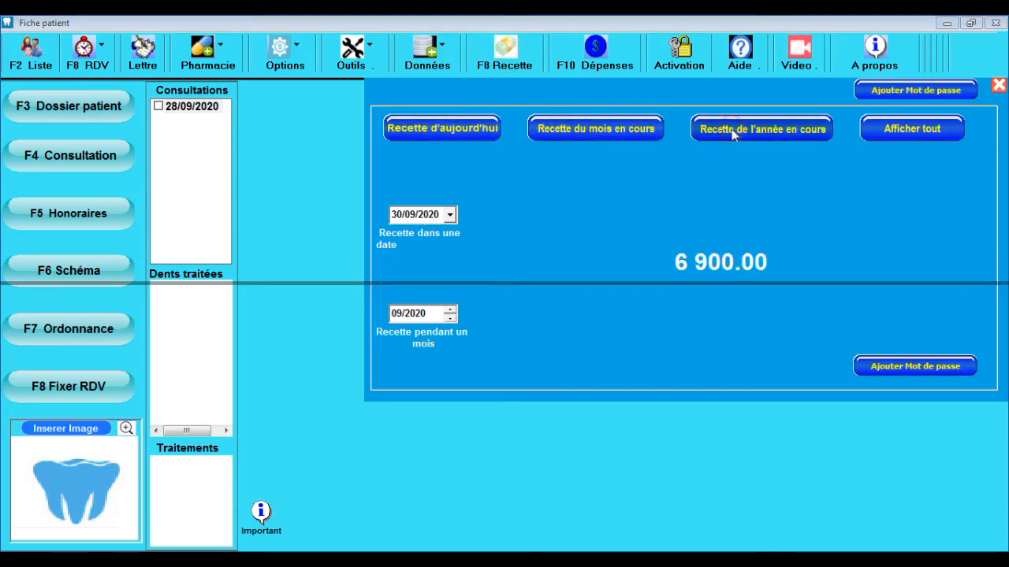
{"action": "left_click", "coordinate": [884, 132]}
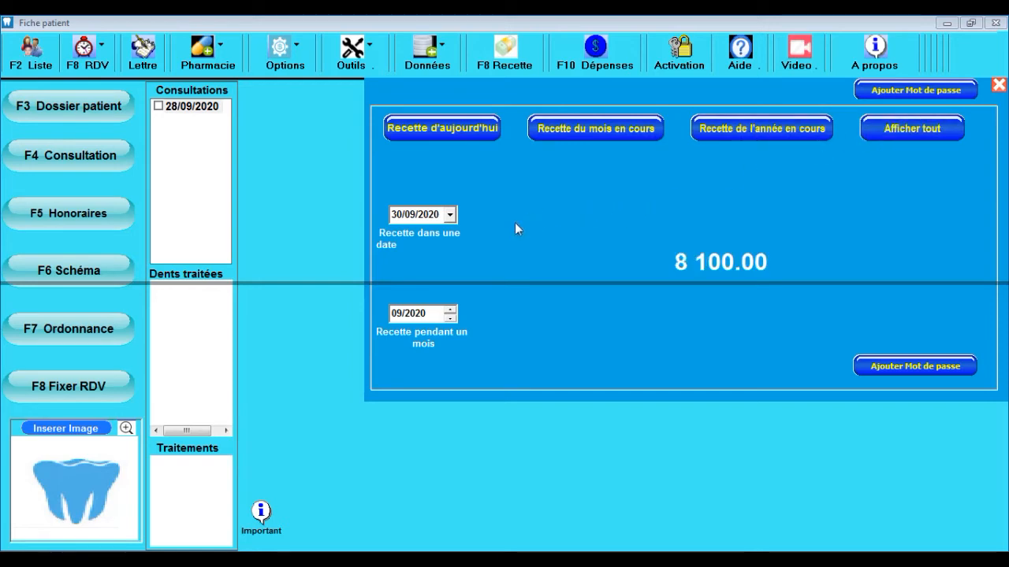
Step: Keep the revenue date 30/09/2020, cancel the password setup, and go to Dépenses
{"action": "left_click", "coordinate": [449, 215]}
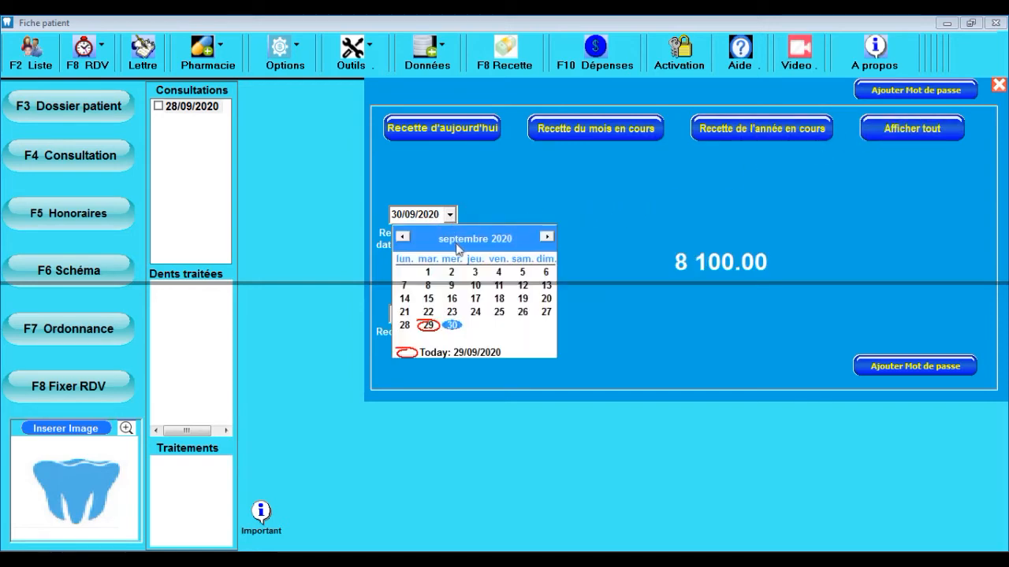
{"action": "left_click", "coordinate": [493, 203]}
{"action": "left_click", "coordinate": [867, 92]}
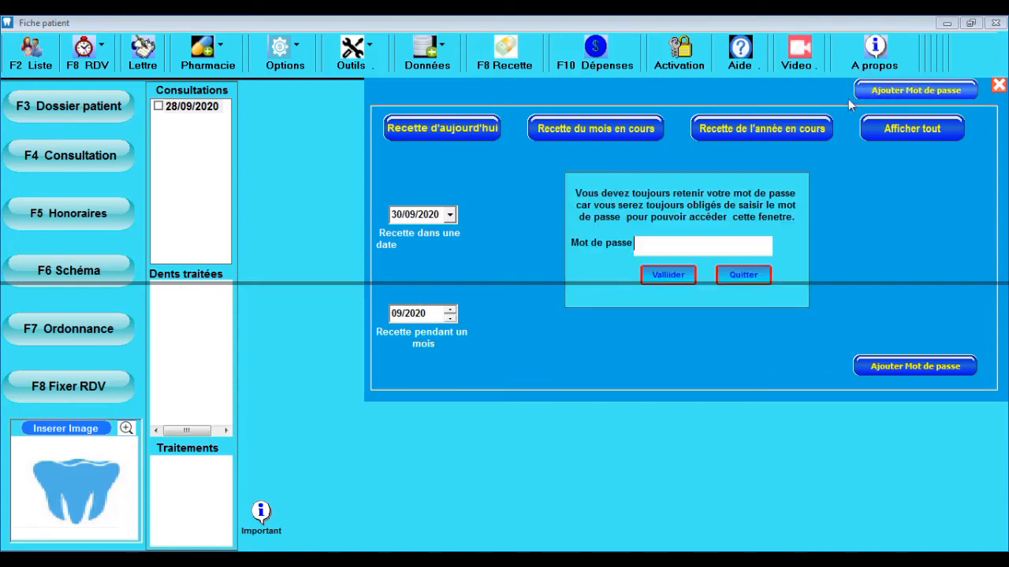
{"action": "left_click", "coordinate": [738, 276]}
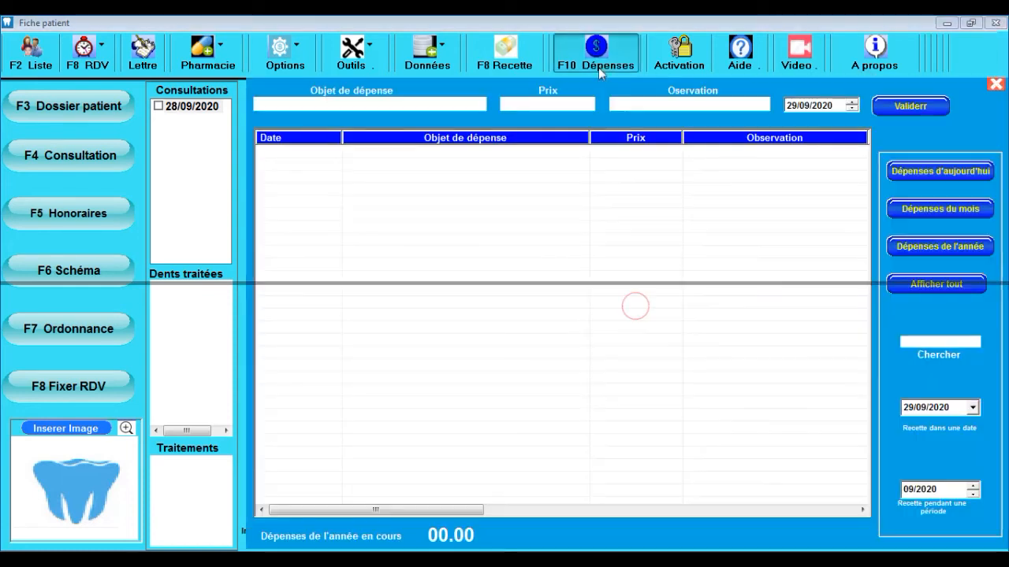
{"action": "left_click", "coordinate": [599, 64]}
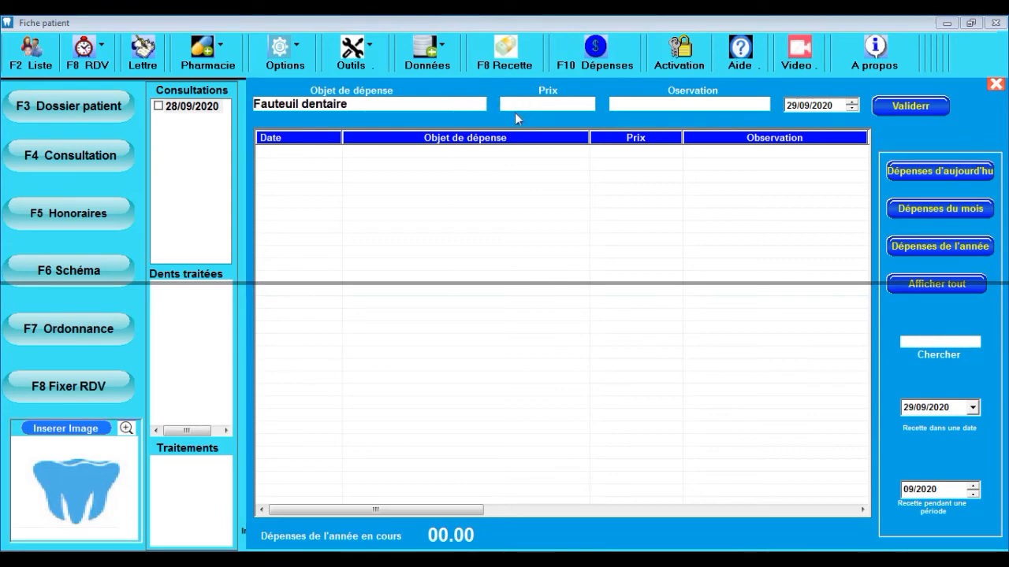
Step: Record an 800000 Fauteuil dentaire expense and acknowledge the saved message
{"action": "type", "text": "800000"}
{"action": "left_click", "coordinate": [887, 107]}
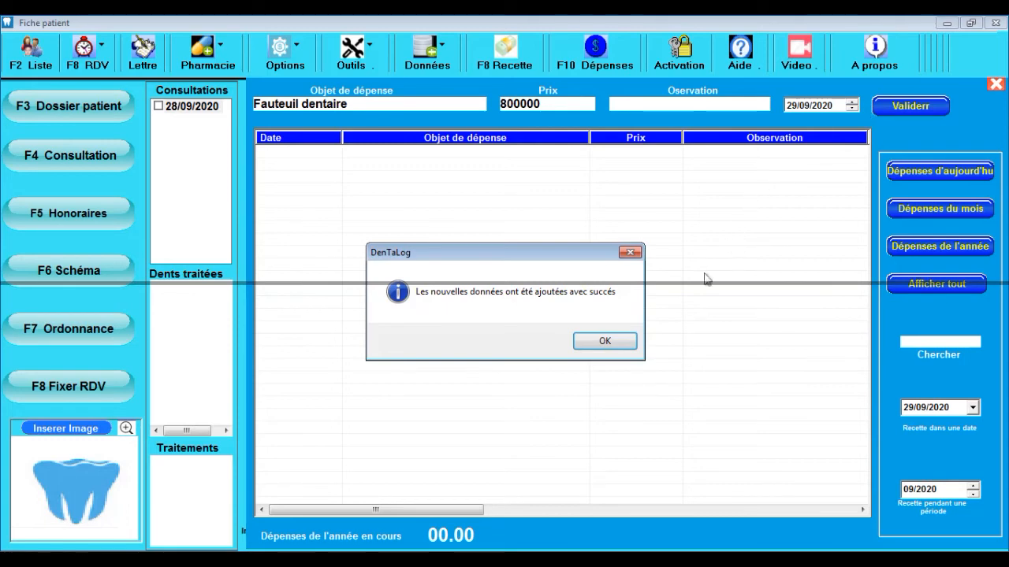
{"action": "left_click", "coordinate": [621, 350]}
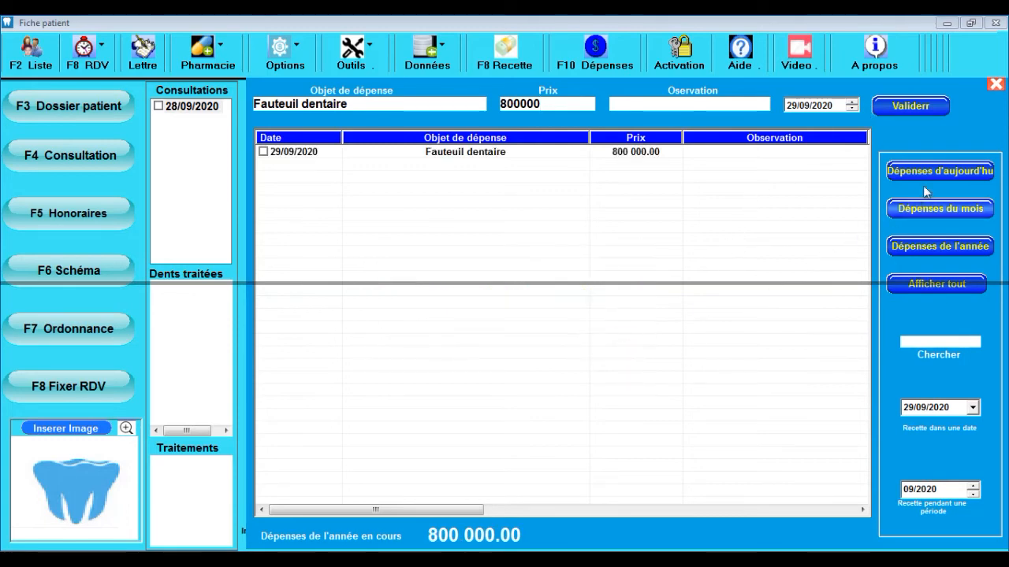
Step: Show the expense totals for today, this month, this year and overall
{"action": "left_click", "coordinate": [945, 175]}
{"action": "left_click", "coordinate": [943, 211]}
{"action": "left_click", "coordinate": [937, 246]}
{"action": "left_click", "coordinate": [936, 282]}
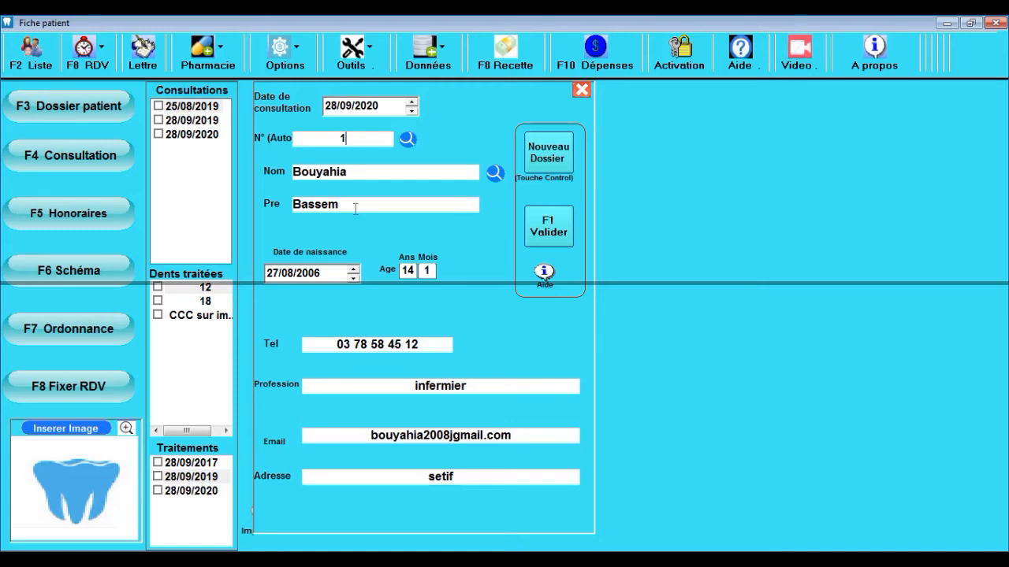
Step: Lower the patient's birth year from 2006 to 2004 in the edit-details dialog and save it
{"action": "left_click", "coordinate": [286, 70]}
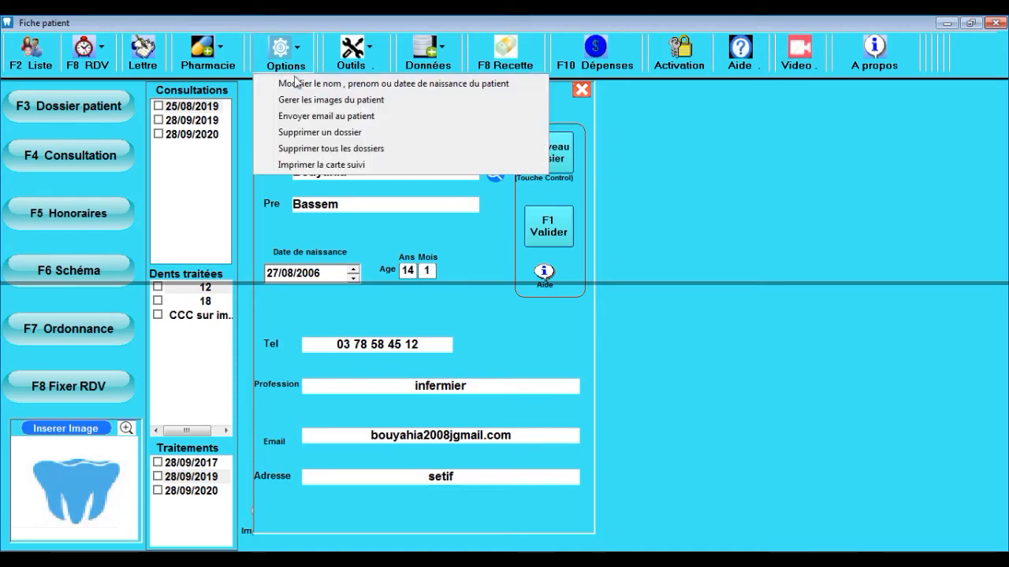
{"action": "left_click", "coordinate": [350, 83]}
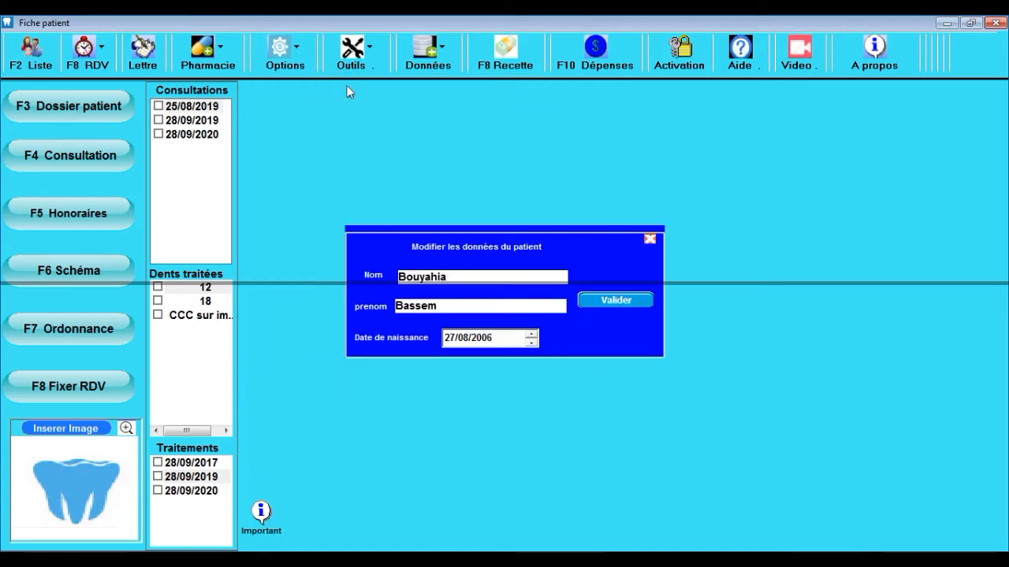
{"action": "left_click", "coordinate": [489, 339]}
{"action": "left_click", "coordinate": [531, 344]}
{"action": "left_click", "coordinate": [531, 344]}
{"action": "left_click", "coordinate": [531, 344]}
{"action": "left_click", "coordinate": [461, 307]}
{"action": "left_click", "coordinate": [608, 304]}
{"action": "left_click", "coordinate": [574, 339]}
{"action": "left_click", "coordinate": [623, 301]}
{"action": "left_click", "coordinate": [649, 239]}
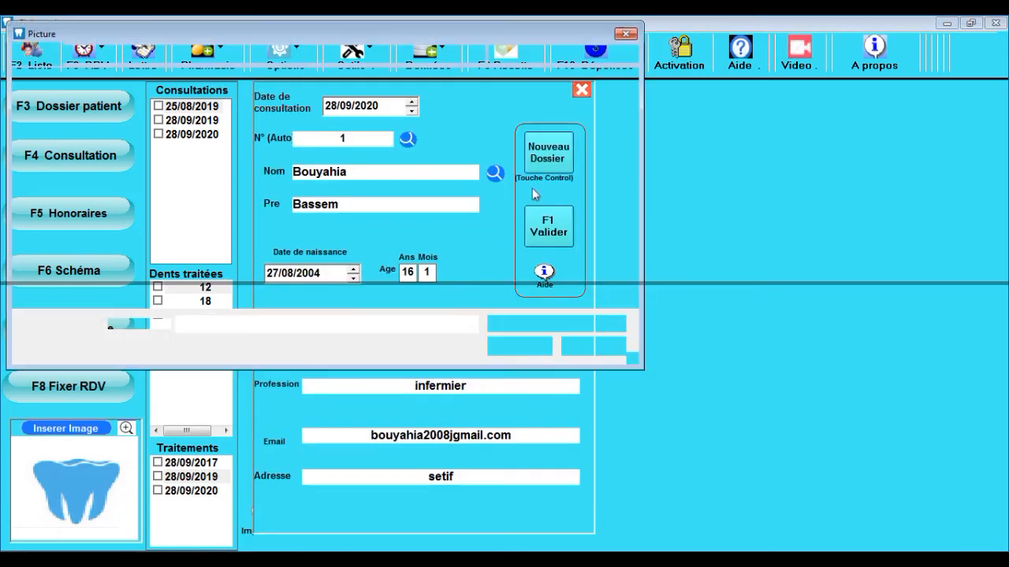
{"action": "left_click", "coordinate": [532, 184]}
{"action": "double_click", "coordinate": [323, 245]}
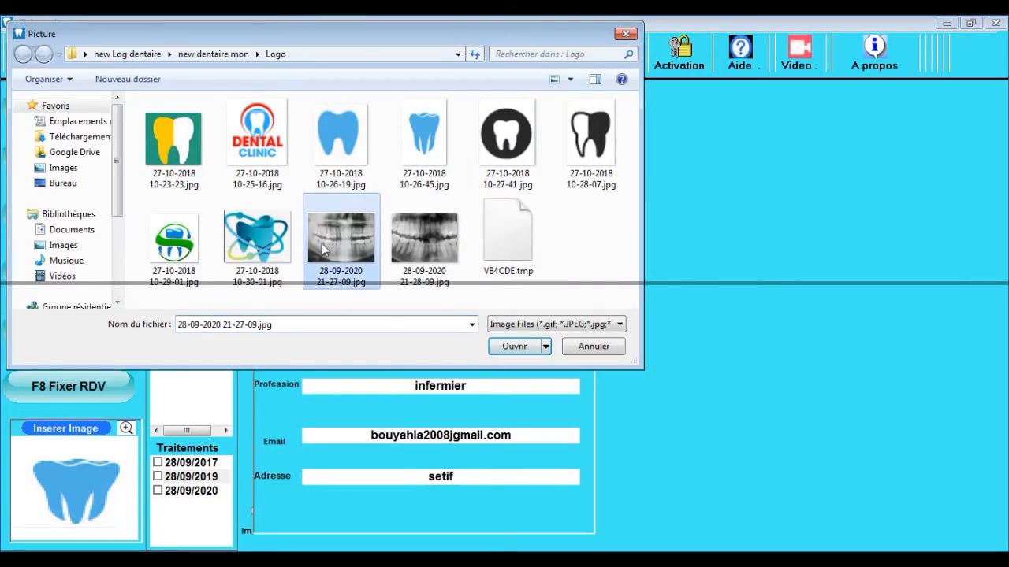
{"action": "key", "text": "Return"}
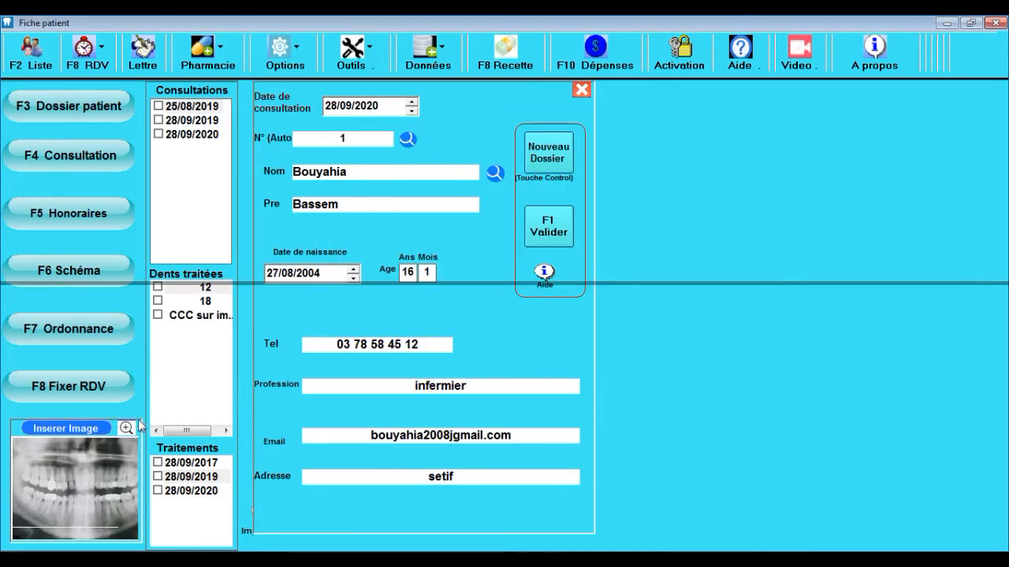
Step: Enlarge the x-ray, show all the patient's images, and open Gerer les images
{"action": "left_click", "coordinate": [129, 428]}
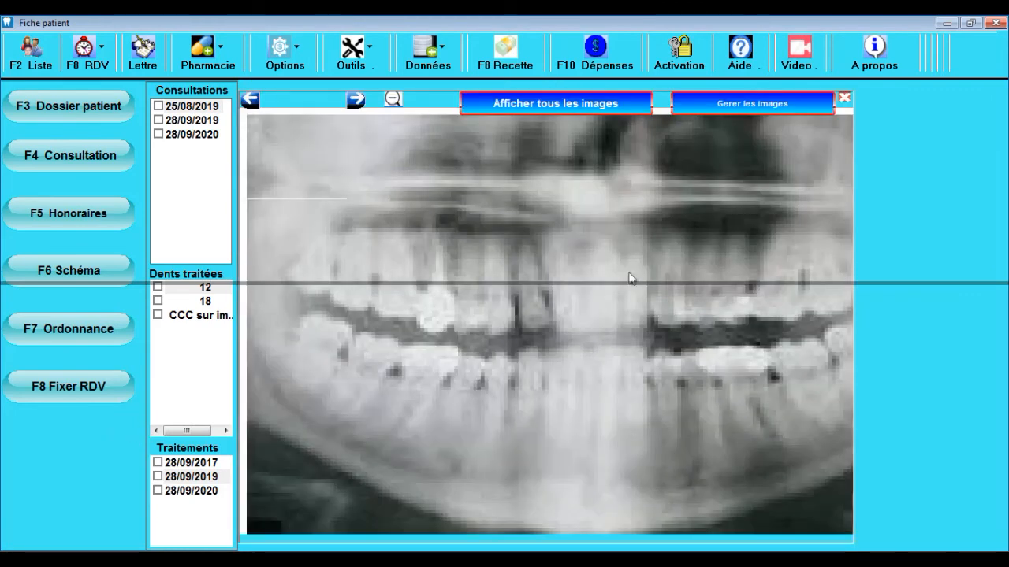
{"action": "left_click", "coordinate": [594, 104]}
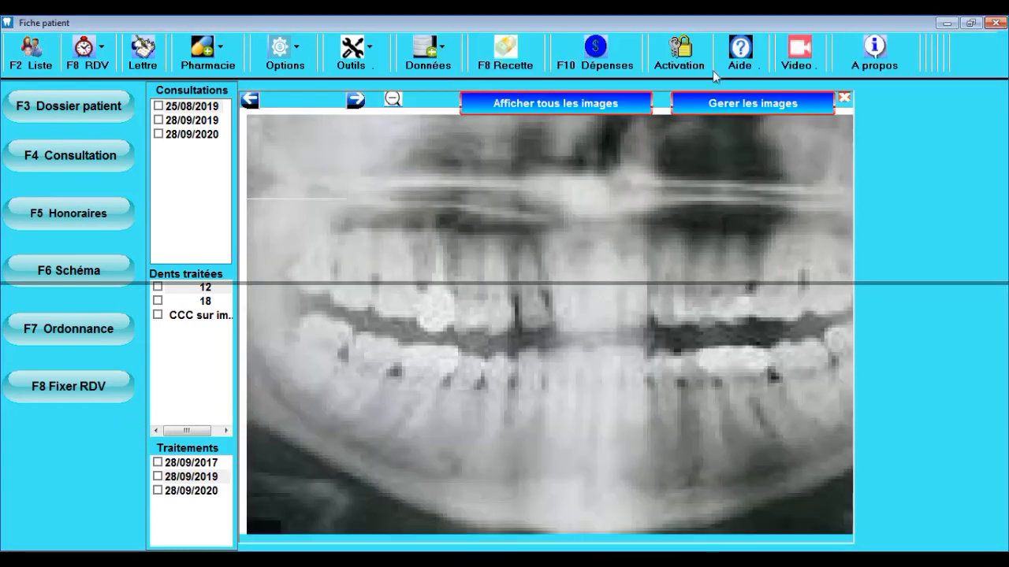
{"action": "left_click", "coordinate": [731, 99]}
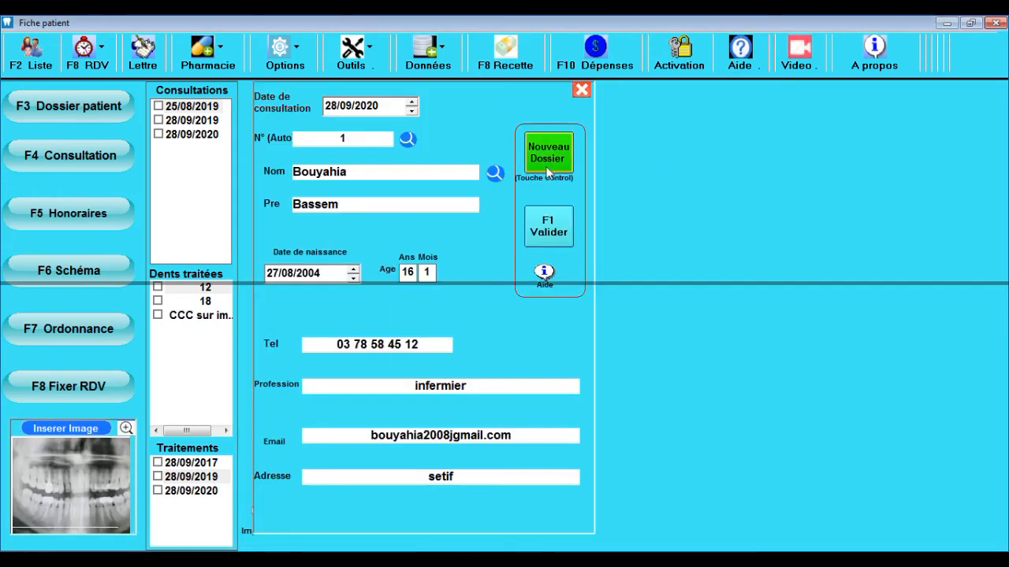
Step: Start a new file, reload patient record 1 by its number, then clear the form again
{"action": "left_click", "coordinate": [550, 172]}
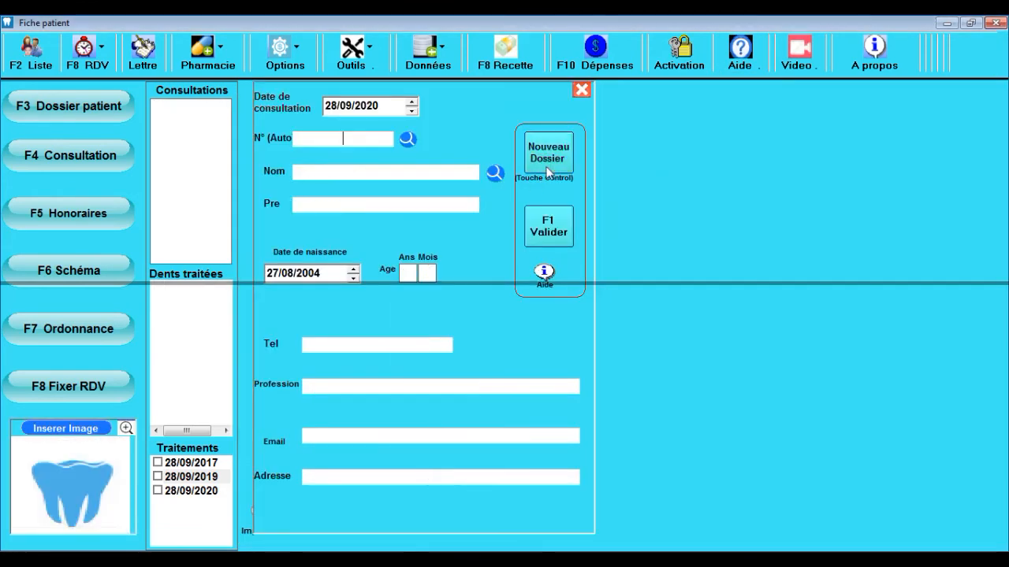
{"action": "key", "text": "Return"}
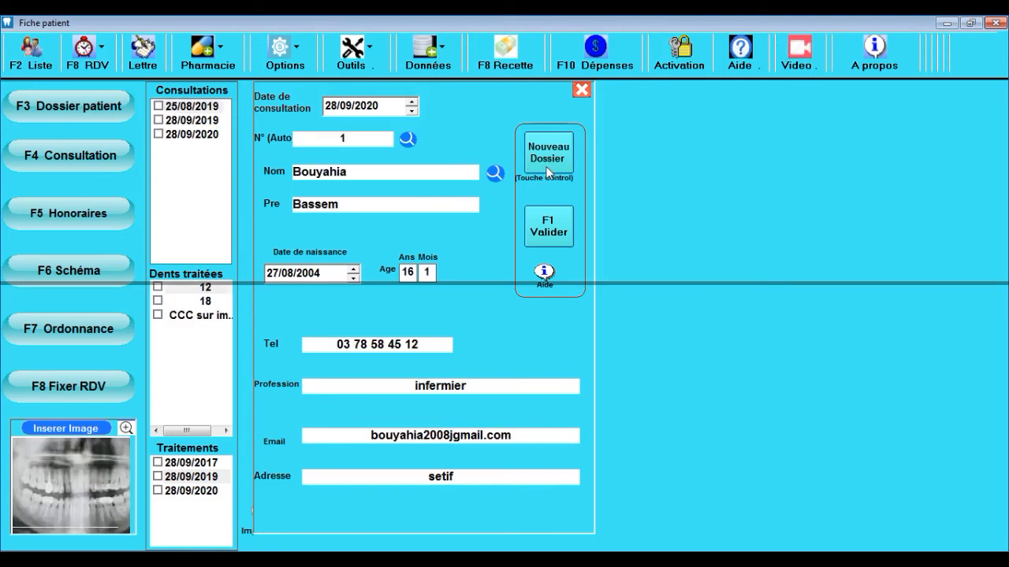
{"action": "left_click", "coordinate": [549, 171]}
{"action": "left_click", "coordinate": [370, 139]}
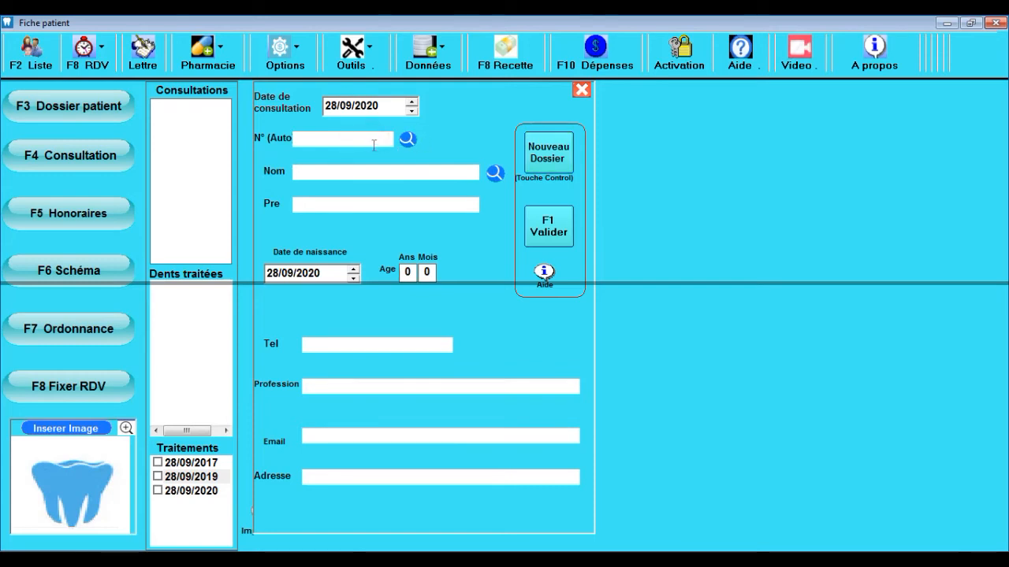
{"action": "left_click", "coordinate": [370, 168]}
{"action": "left_click", "coordinate": [407, 142]}
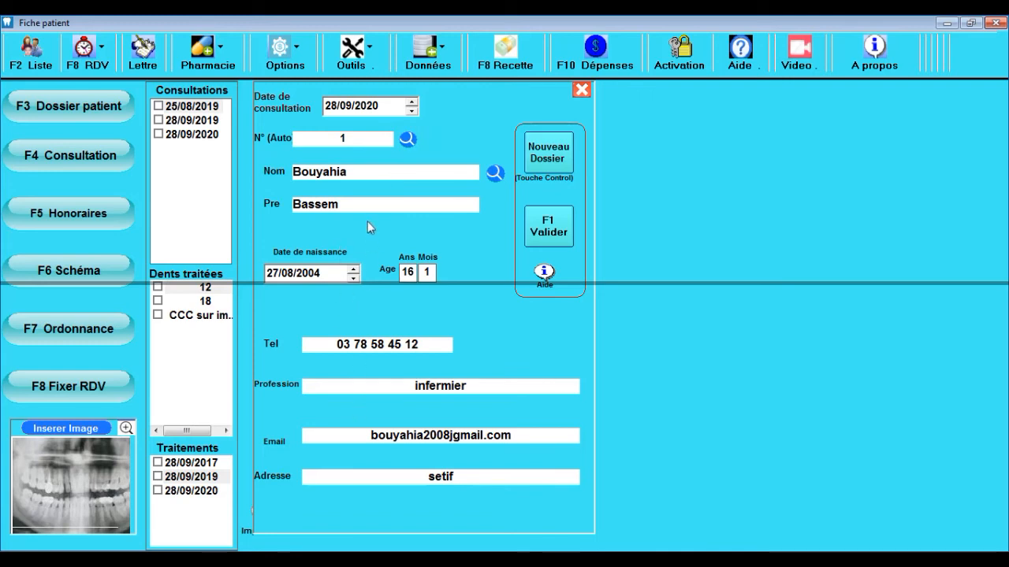
{"action": "left_click", "coordinate": [555, 164]}
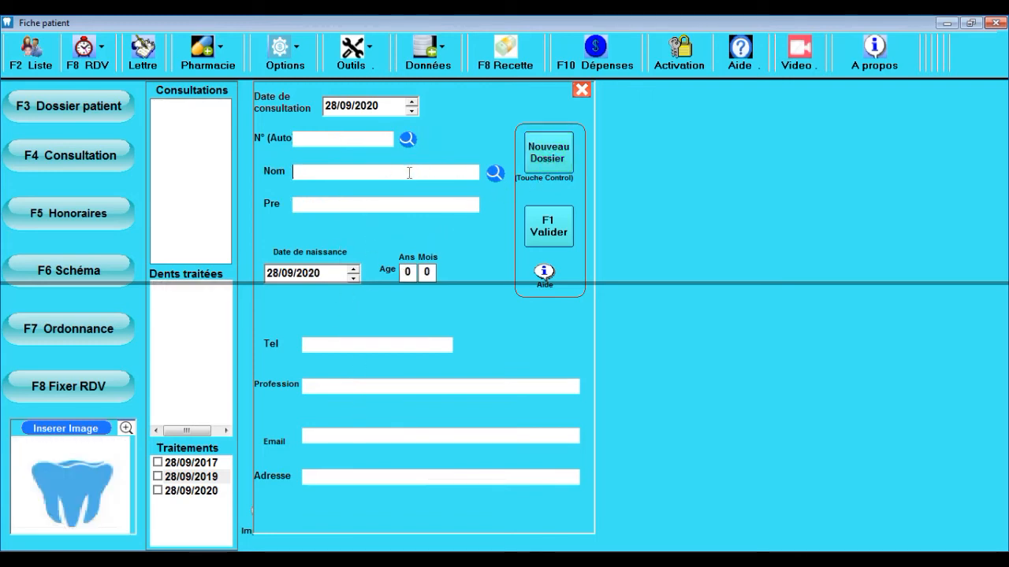
Step: Search patients by surname 'Bo', then choose the first of the three matches to reload record 1
{"action": "type", "text": "B"}
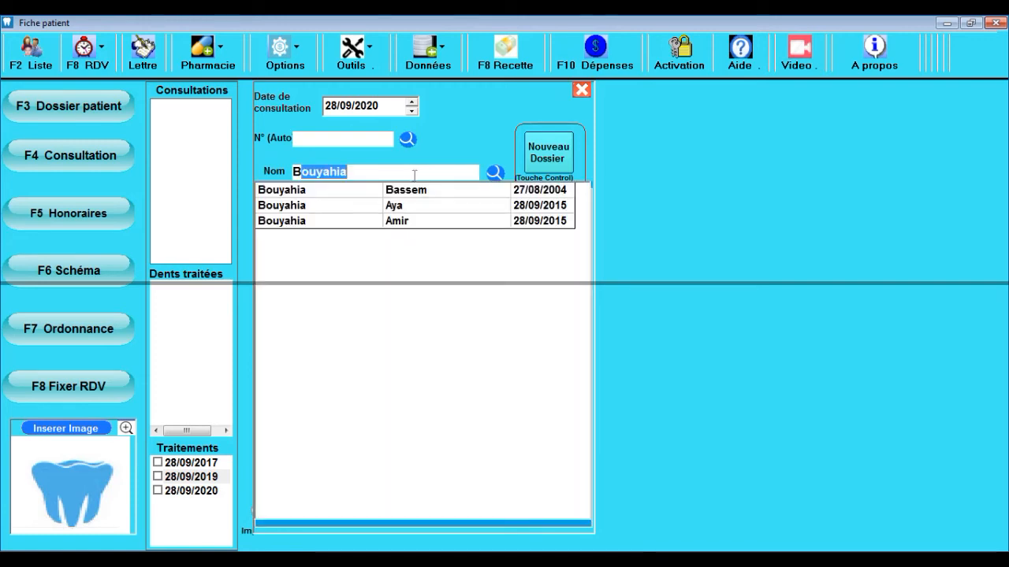
{"action": "key", "text": "BackSpace"}
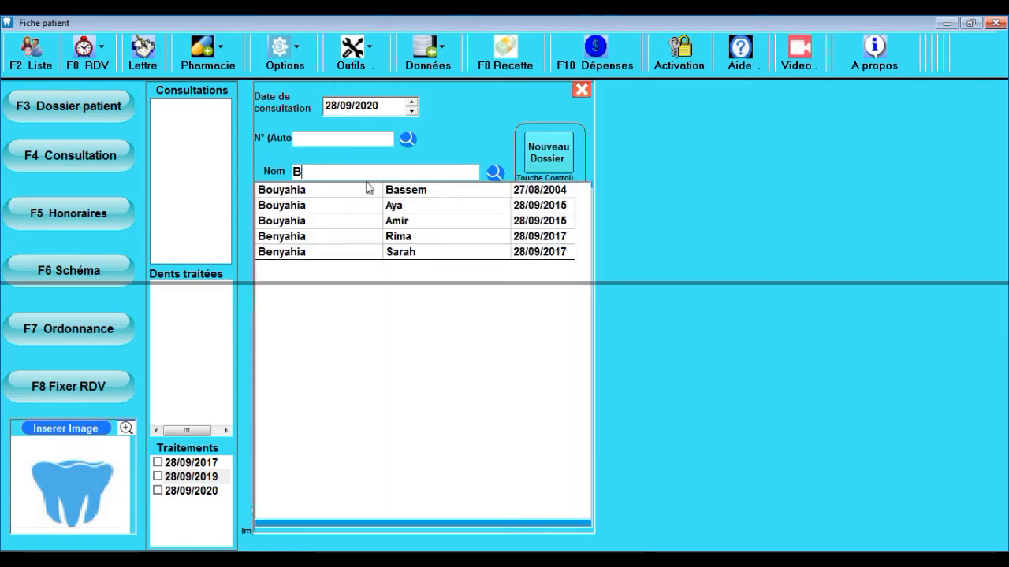
{"action": "type", "text": "ouyahia"}
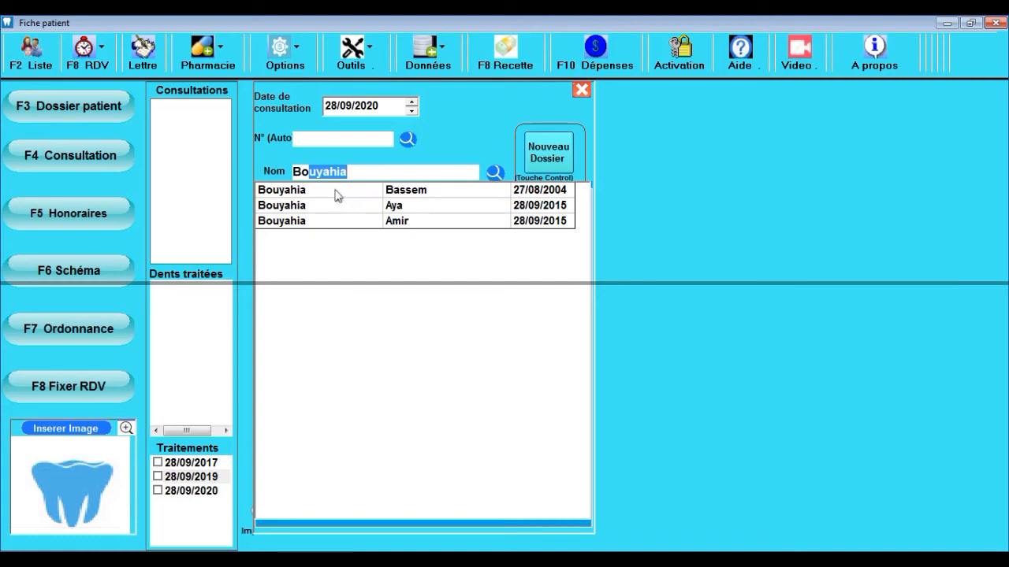
{"action": "left_click", "coordinate": [337, 192]}
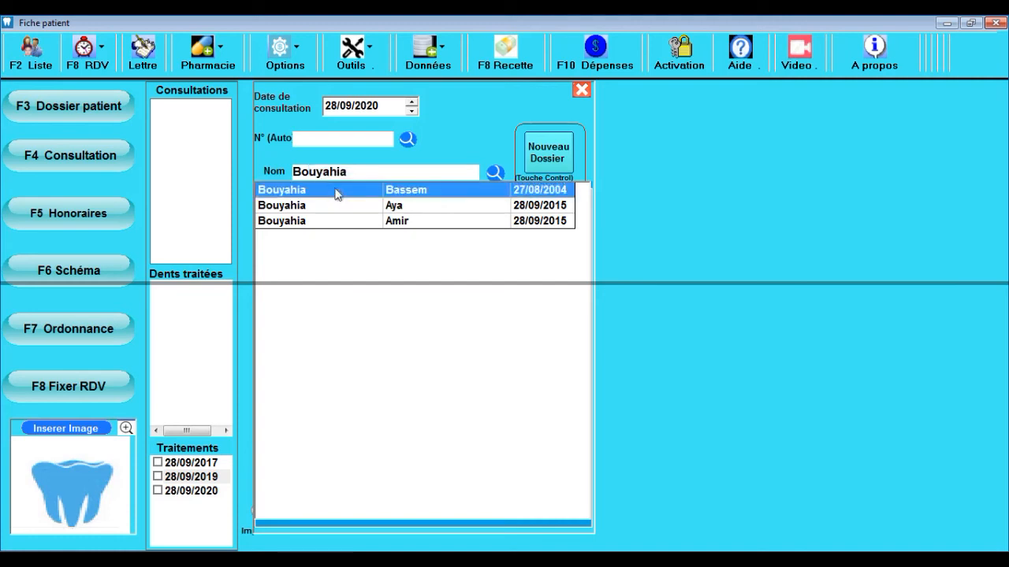
{"action": "key", "text": "Down"}
{"action": "key", "text": "Down"}
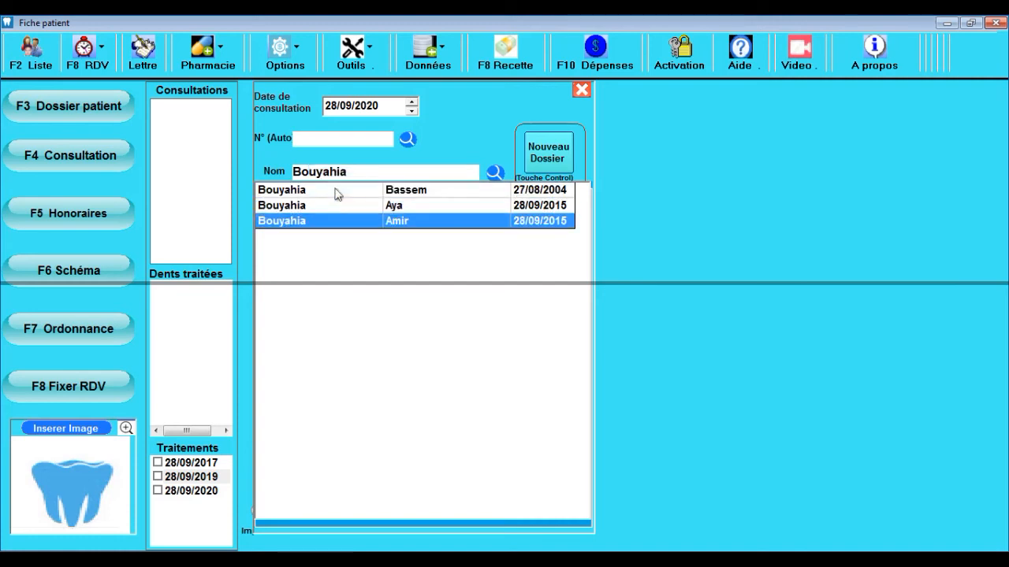
{"action": "key", "text": "Up"}
{"action": "key", "text": "Up"}
{"action": "key", "text": "Down"}
{"action": "key", "text": "Down"}
{"action": "key", "text": "Up"}
{"action": "key", "text": "Up"}
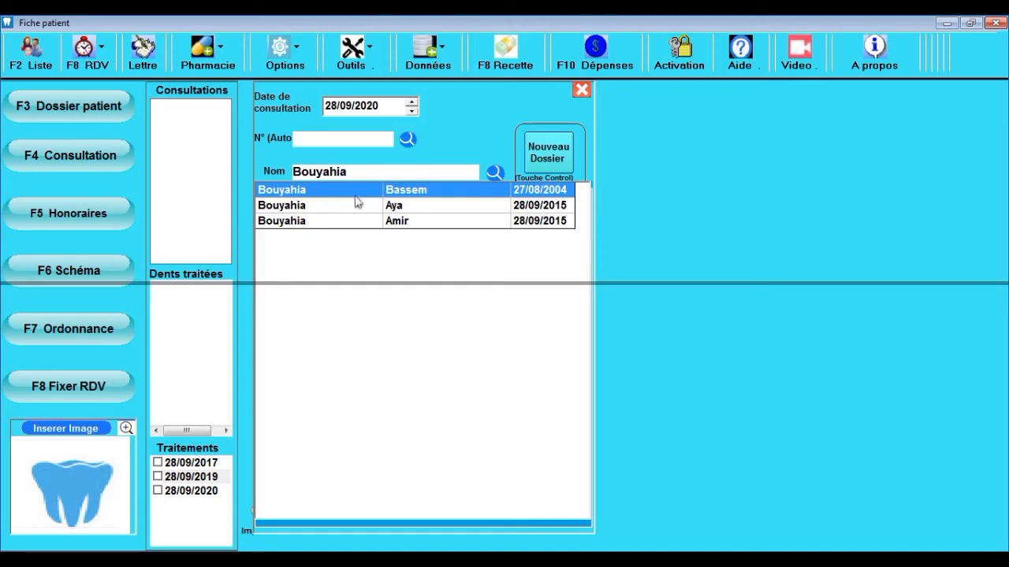
{"action": "key", "text": "Return"}
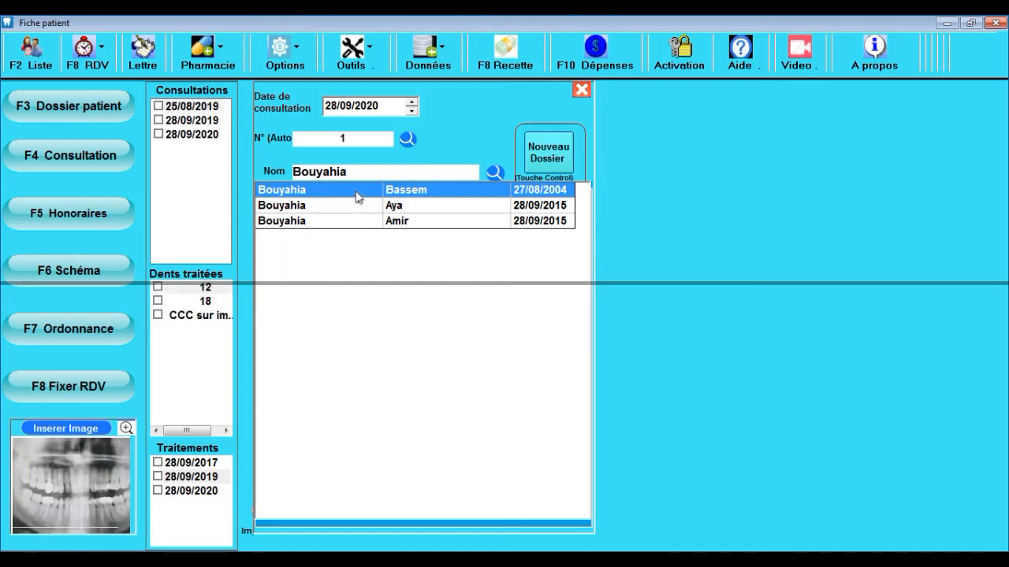
{"action": "key", "text": "Return"}
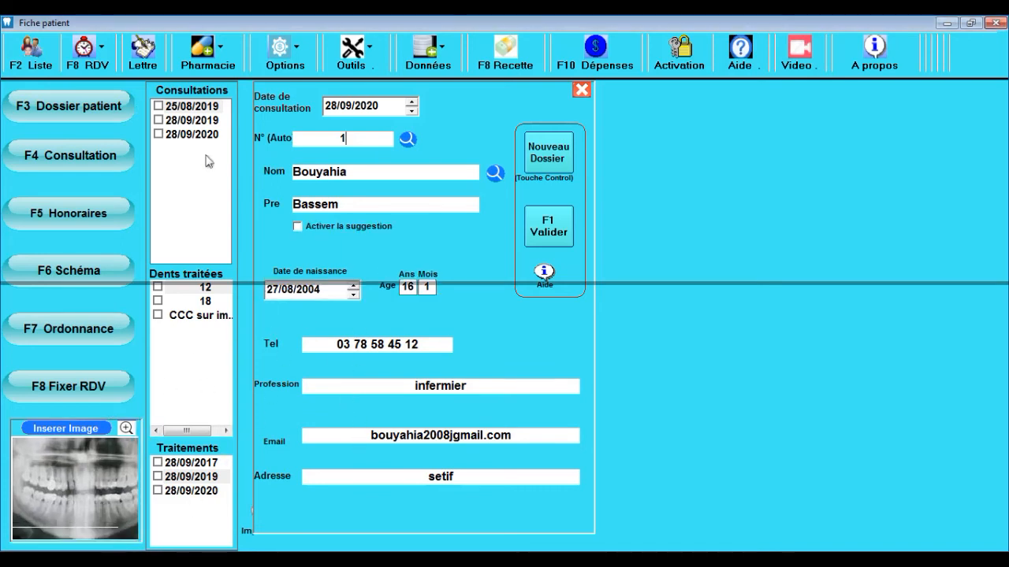
Step: Delete the 28/09/2019 consultation, treated tooth 18 and the 28/09/2017 treatment, confirming each with Oui
{"action": "left_click", "coordinate": [159, 121]}
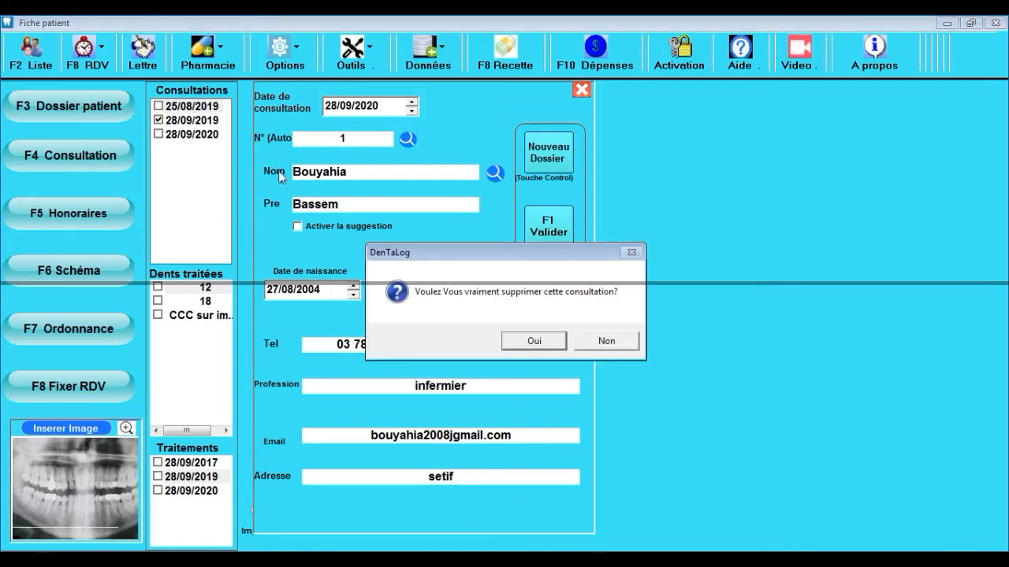
{"action": "left_click", "coordinate": [520, 344]}
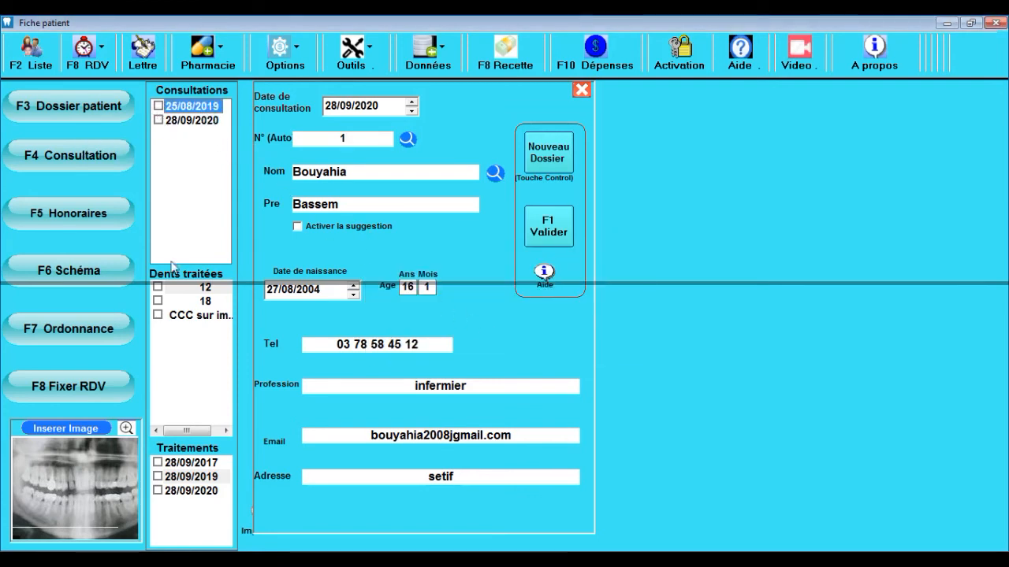
{"action": "left_click", "coordinate": [159, 301]}
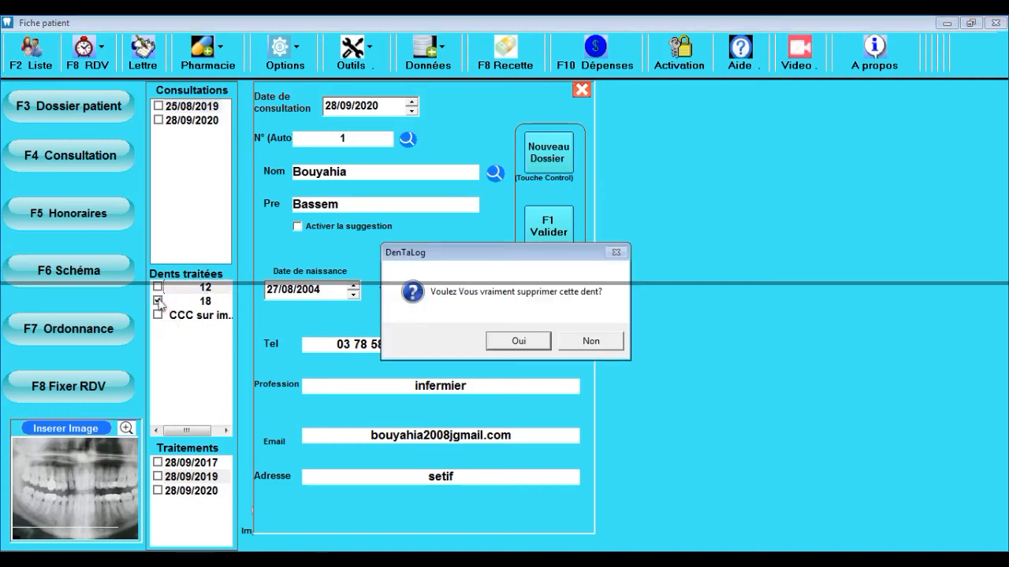
{"action": "left_click", "coordinate": [501, 342]}
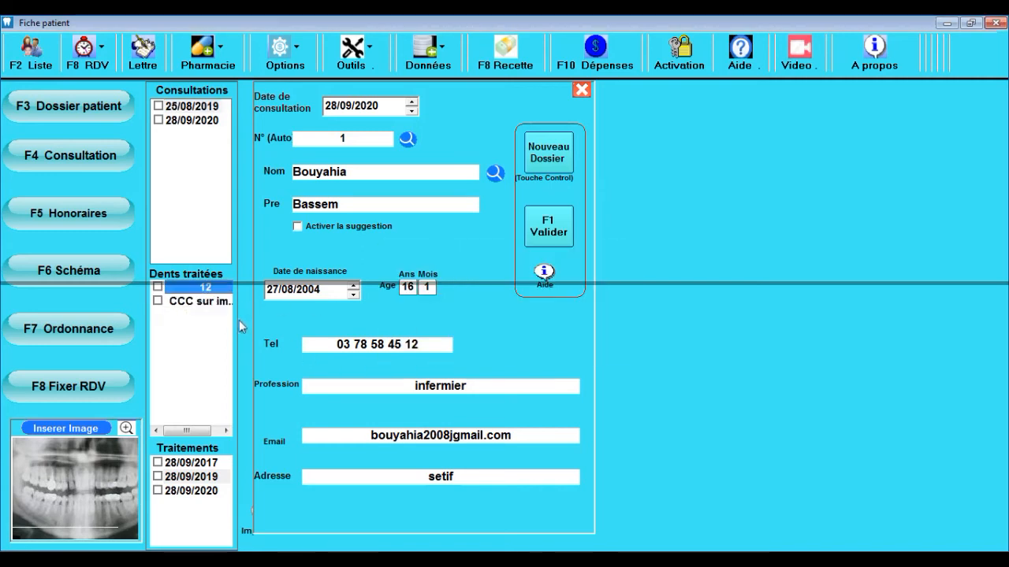
{"action": "left_click", "coordinate": [159, 462]}
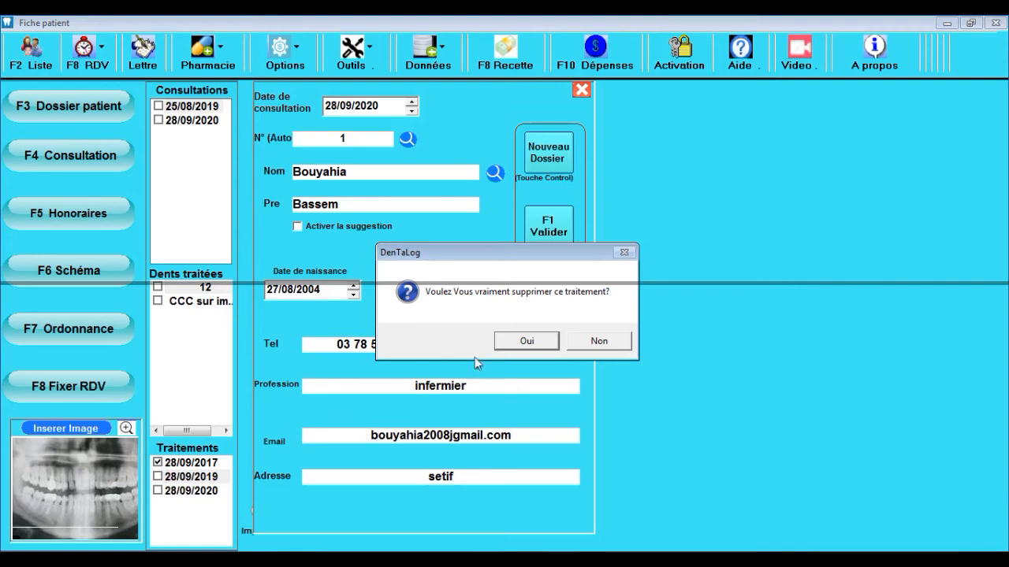
{"action": "left_click", "coordinate": [518, 343]}
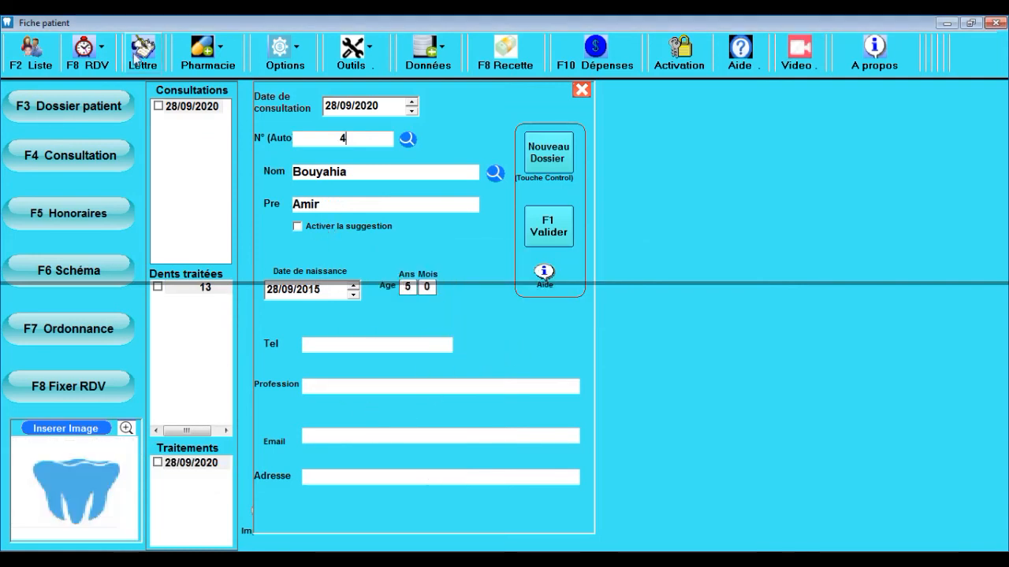
Step: Delete the currently displayed patient's file via Options > Supprimer un dossier, confirming with Oui
{"action": "left_click", "coordinate": [288, 65]}
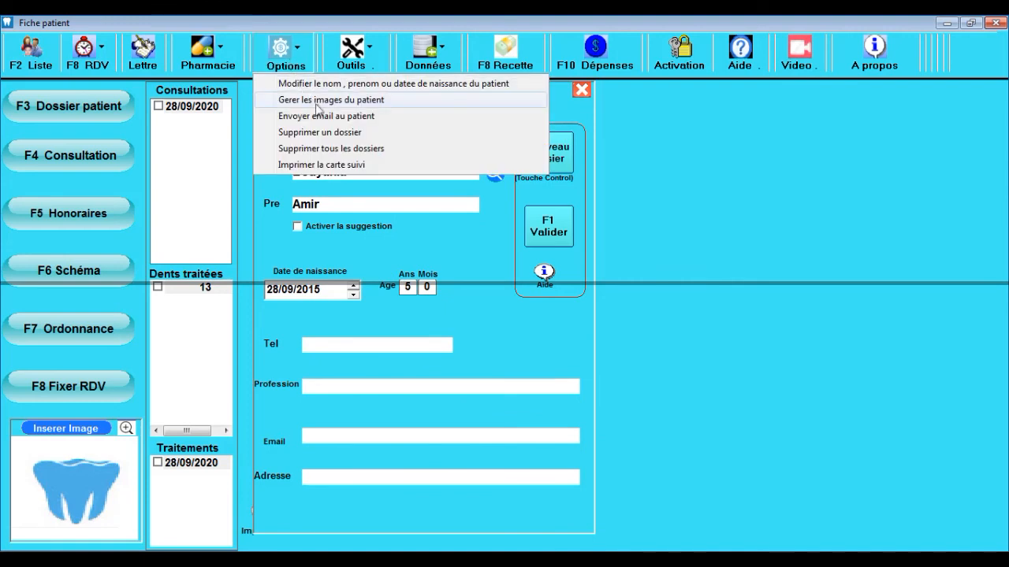
{"action": "left_click", "coordinate": [343, 134]}
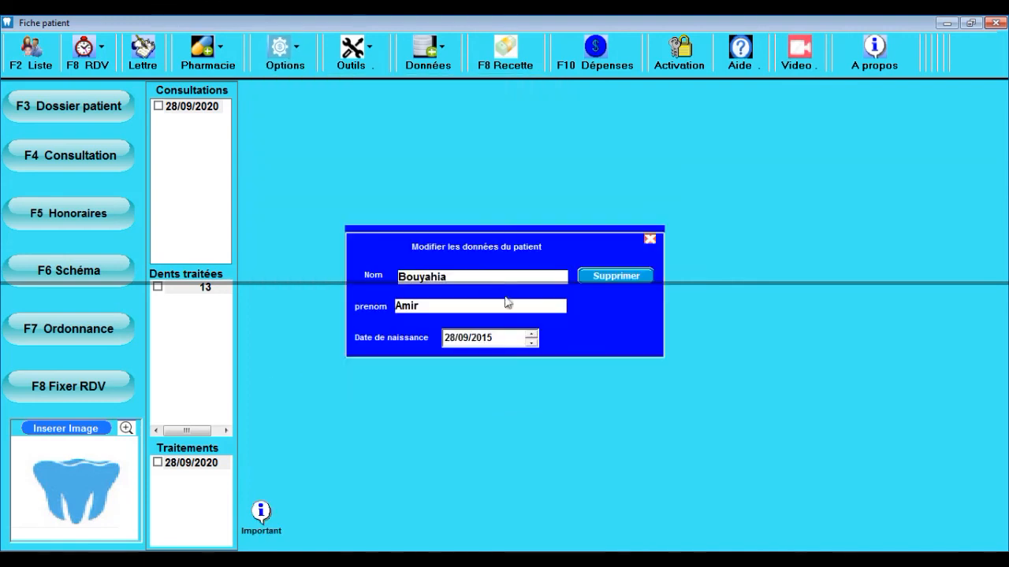
{"action": "left_click", "coordinate": [614, 286]}
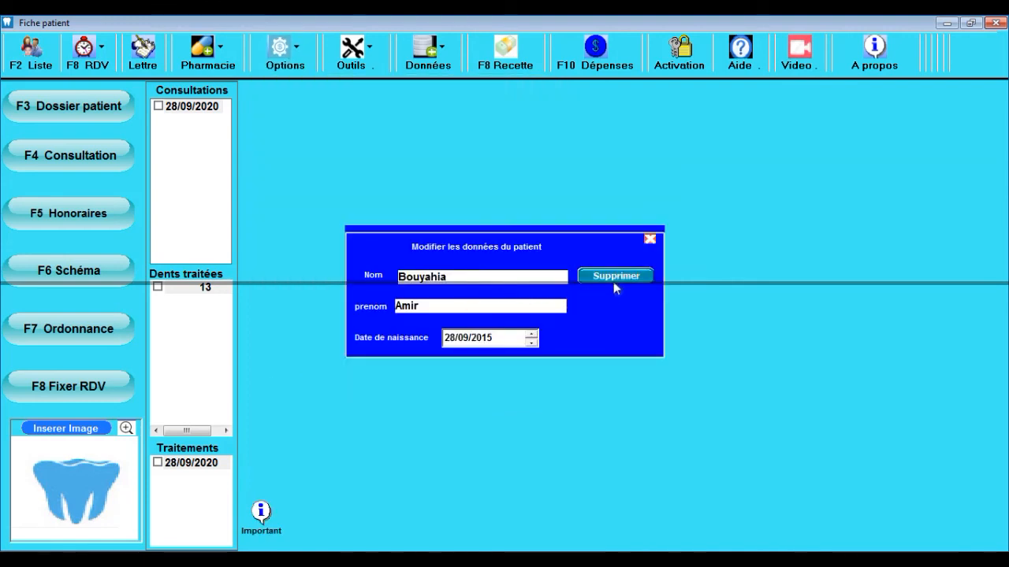
{"action": "left_click", "coordinate": [539, 338]}
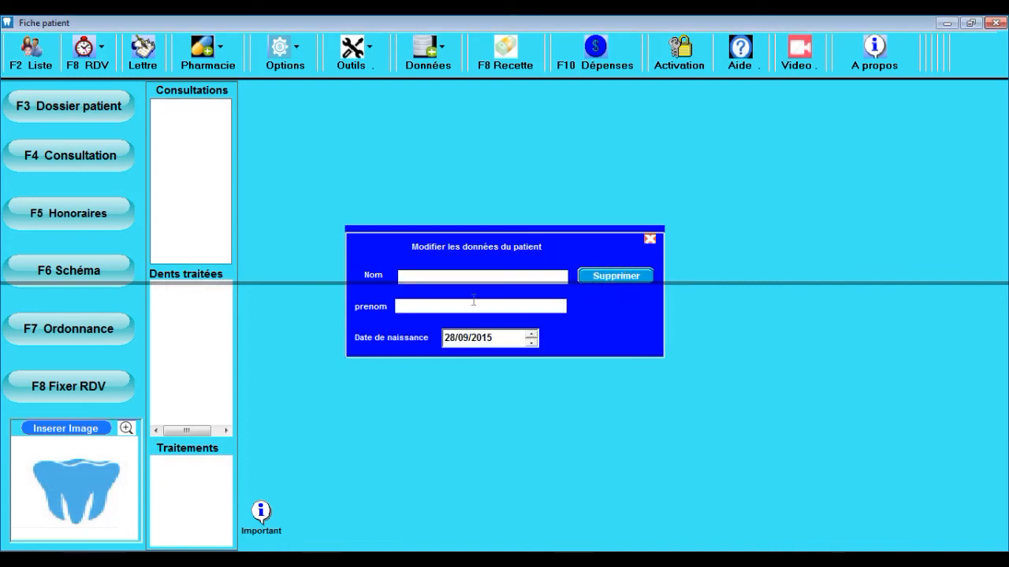
Step: Delete the second patient from the F2 patient list, confirming with Oui
{"action": "left_click", "coordinate": [32, 53]}
{"action": "left_click", "coordinate": [251, 144]}
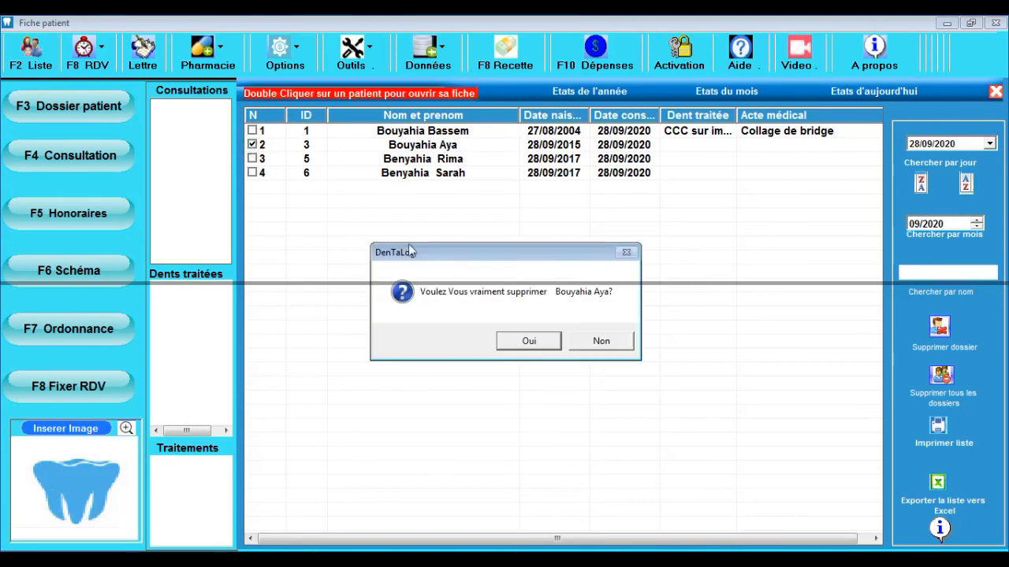
{"action": "left_click", "coordinate": [509, 337]}
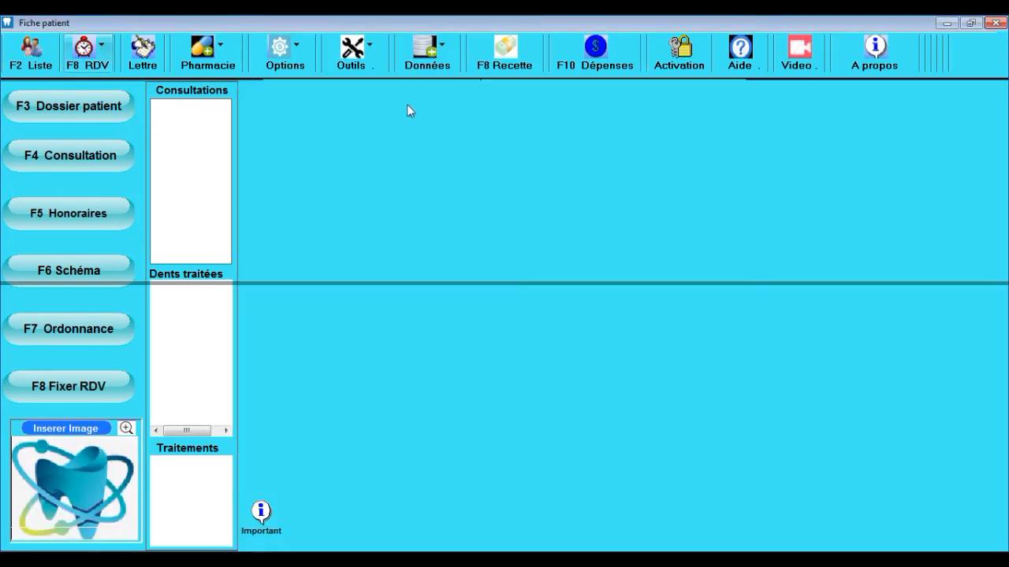
Step: On exit, keep a data copy saved as MyData.db in I:\Base de donnée and acknowledge the message
{"action": "left_click", "coordinate": [1002, 22]}
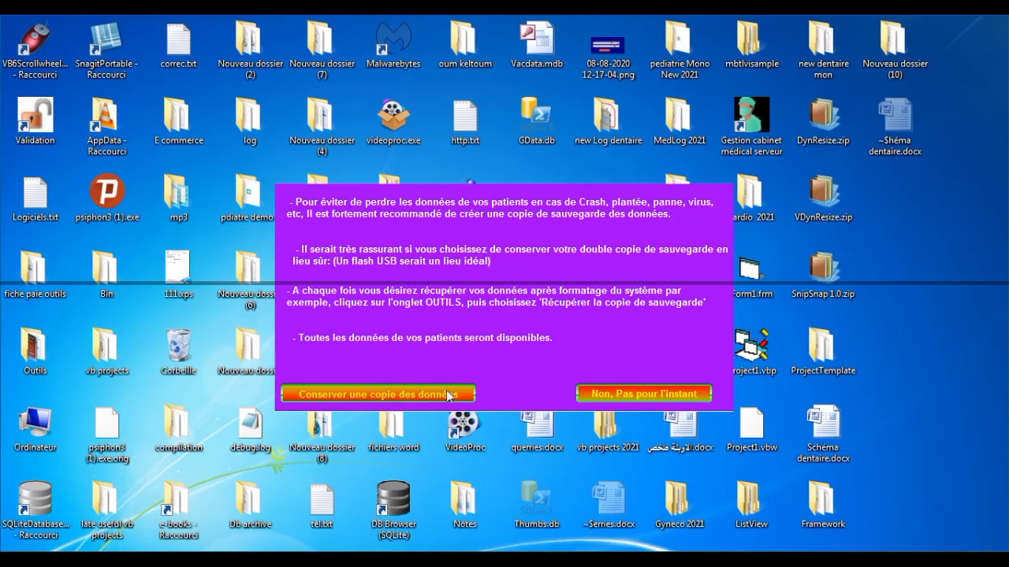
{"action": "left_click", "coordinate": [448, 394]}
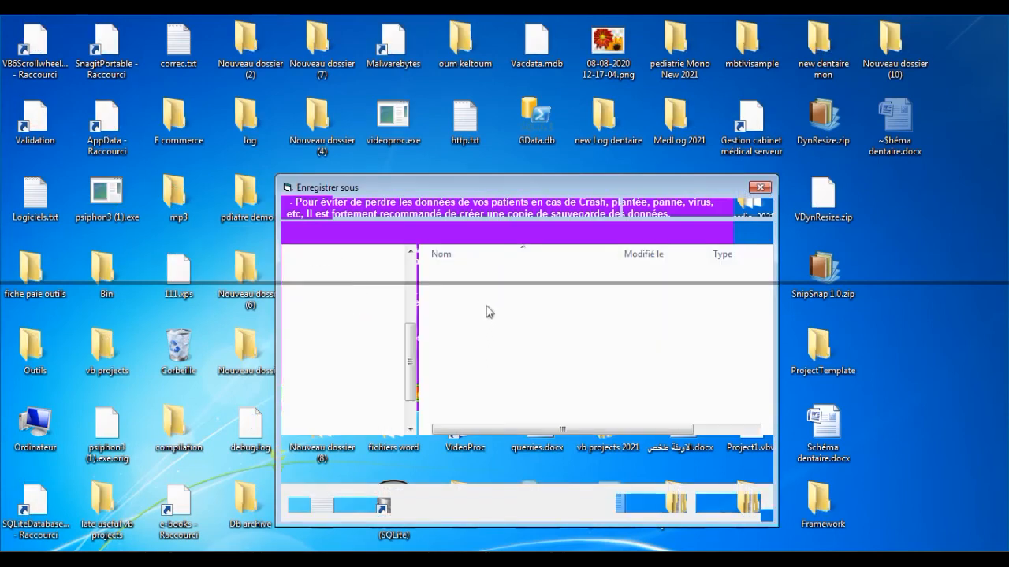
{"action": "left_click", "coordinate": [409, 357]}
{"action": "left_click_drag", "start_coordinate": [409, 357], "coordinate": [409, 377]}
{"action": "left_click", "coordinate": [392, 378]}
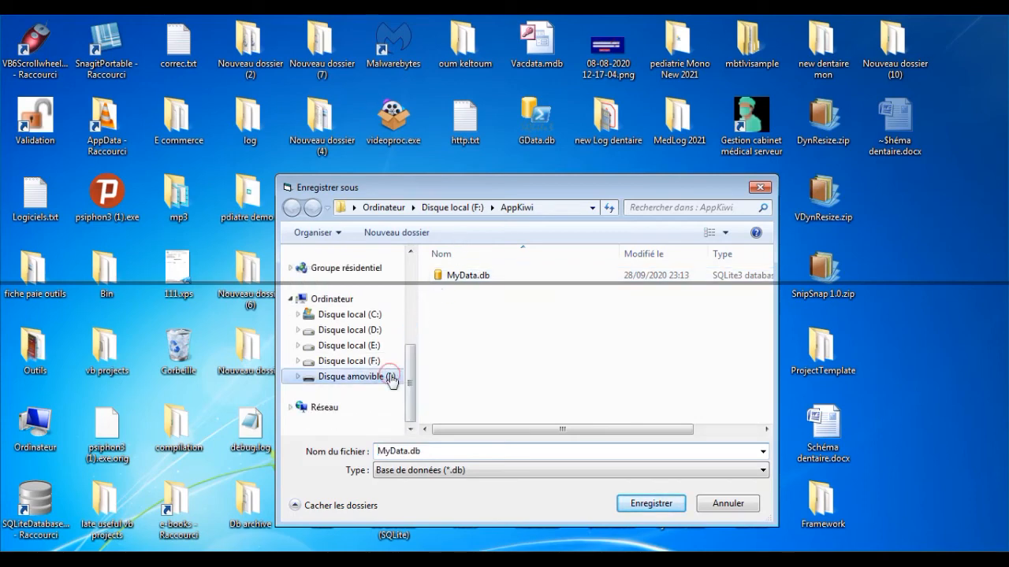
{"action": "left_click", "coordinate": [479, 293]}
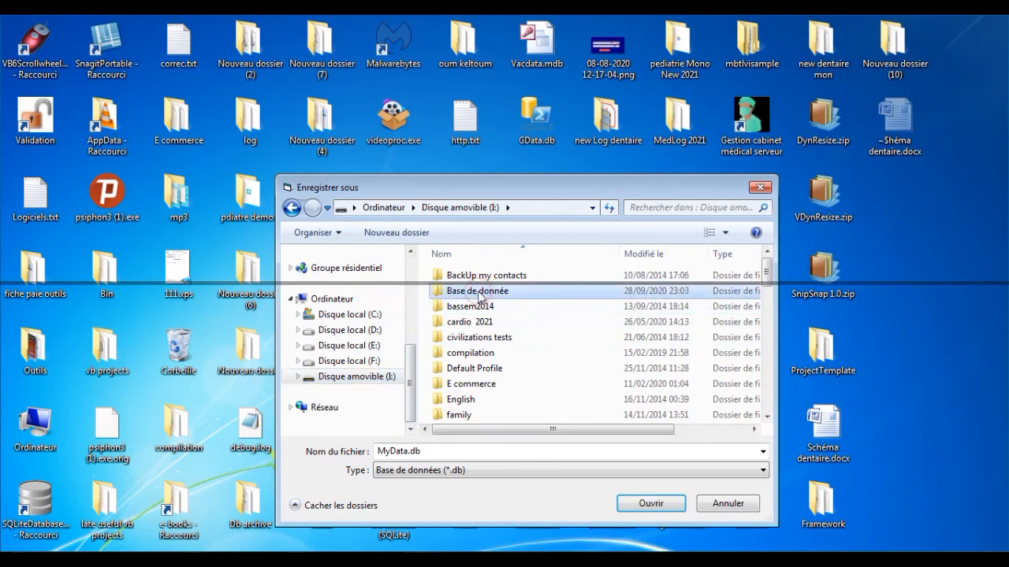
{"action": "left_click", "coordinate": [634, 504]}
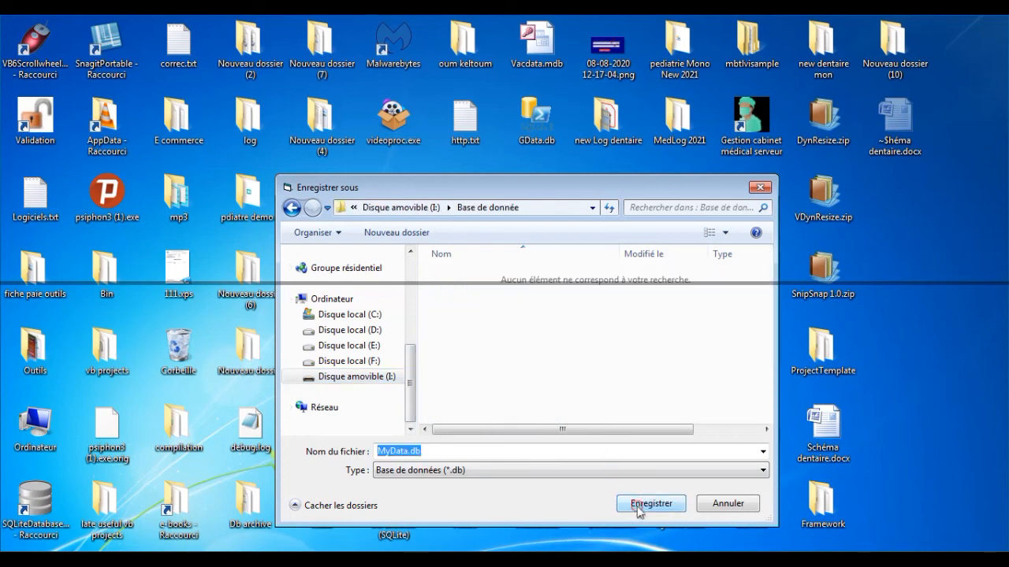
{"action": "left_click", "coordinate": [638, 507]}
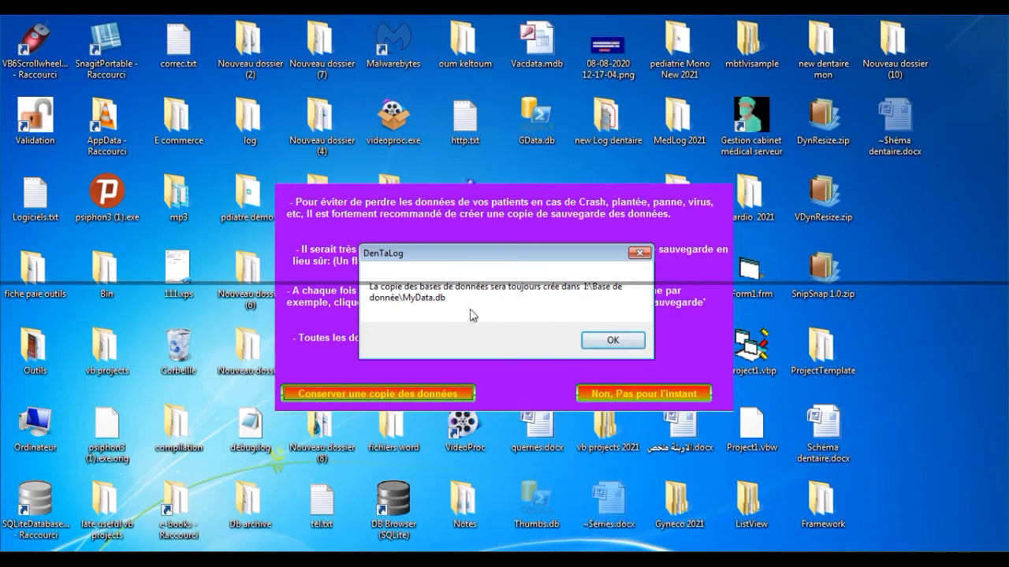
{"action": "left_click", "coordinate": [612, 340]}
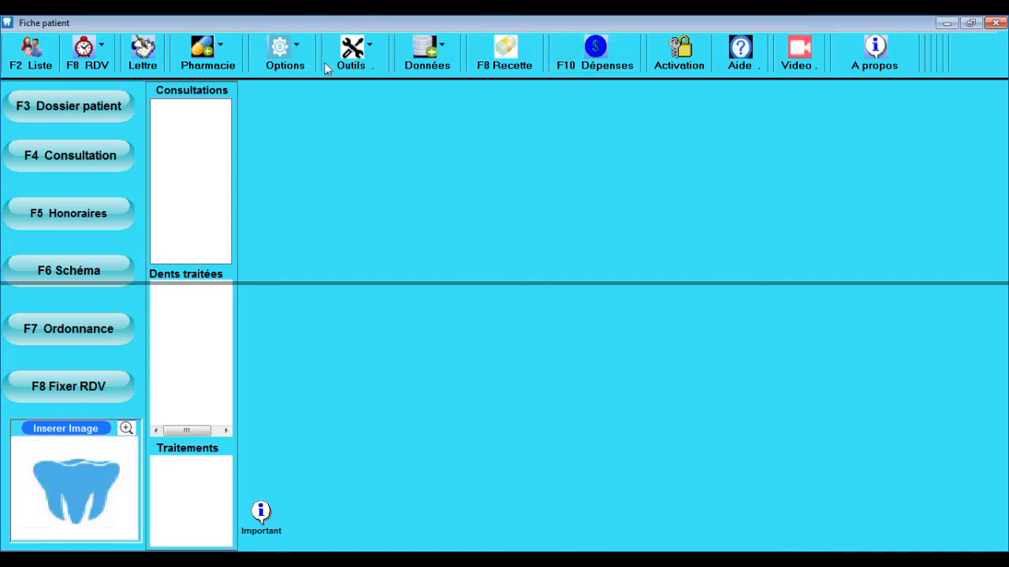
Step: Use Données > Récupérer la copie de sauvegarde to restore from I:\Base de donnée\MyData.db
{"action": "left_click", "coordinate": [425, 70]}
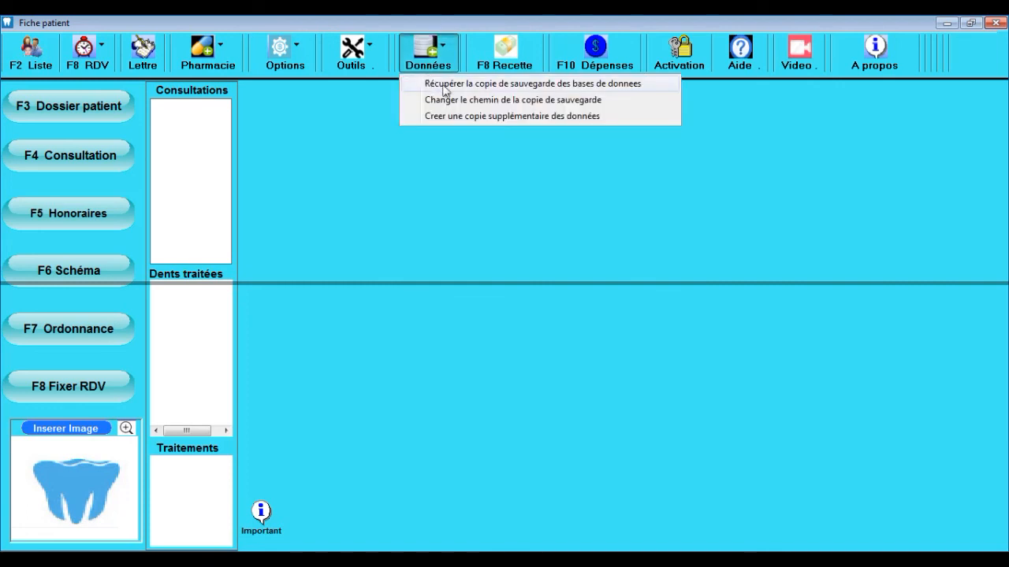
{"action": "left_click", "coordinate": [482, 86]}
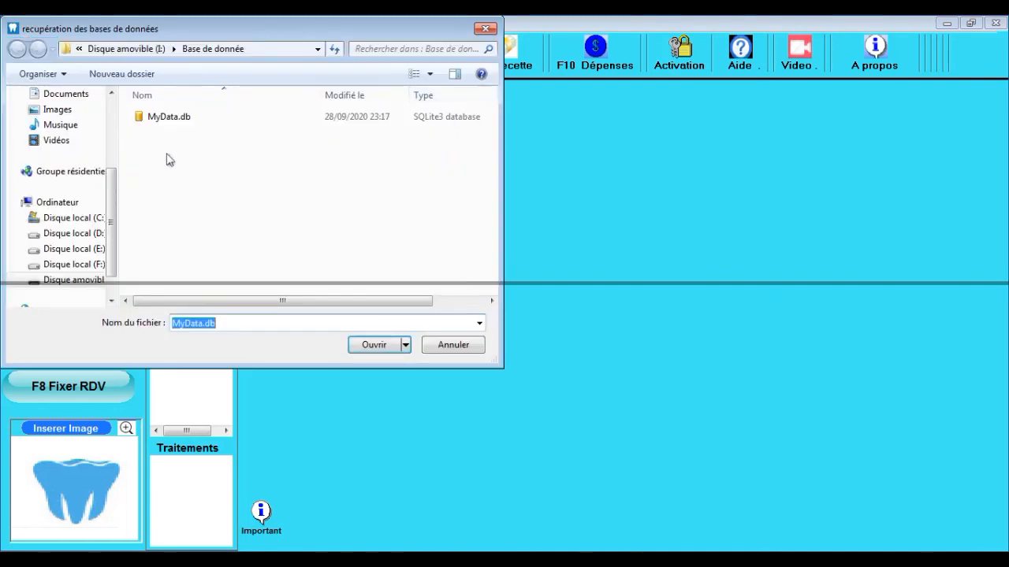
{"action": "left_click_drag", "start_coordinate": [118, 213], "coordinate": [115, 247]}
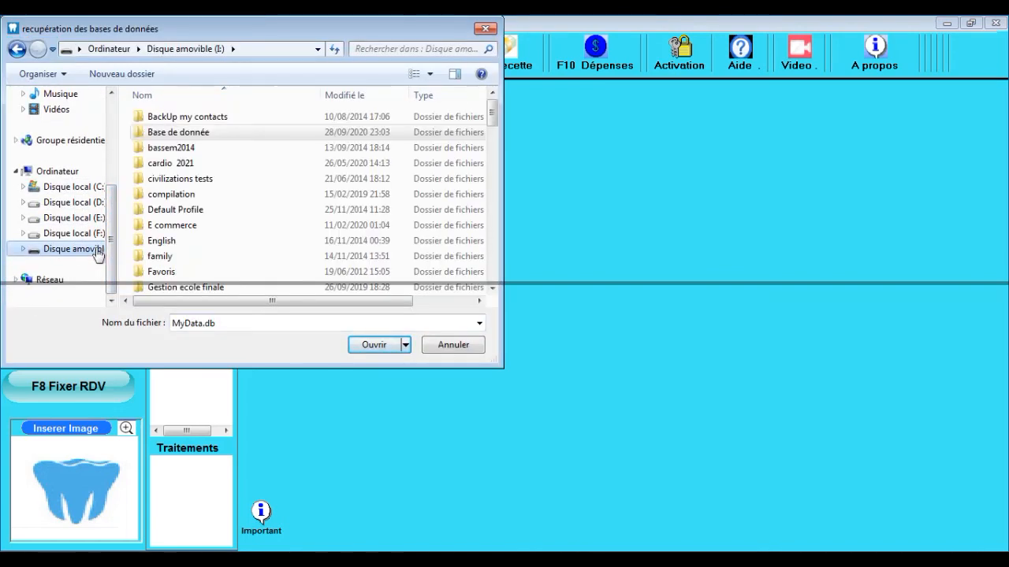
{"action": "left_click", "coordinate": [191, 136]}
{"action": "double_click", "coordinate": [192, 136]}
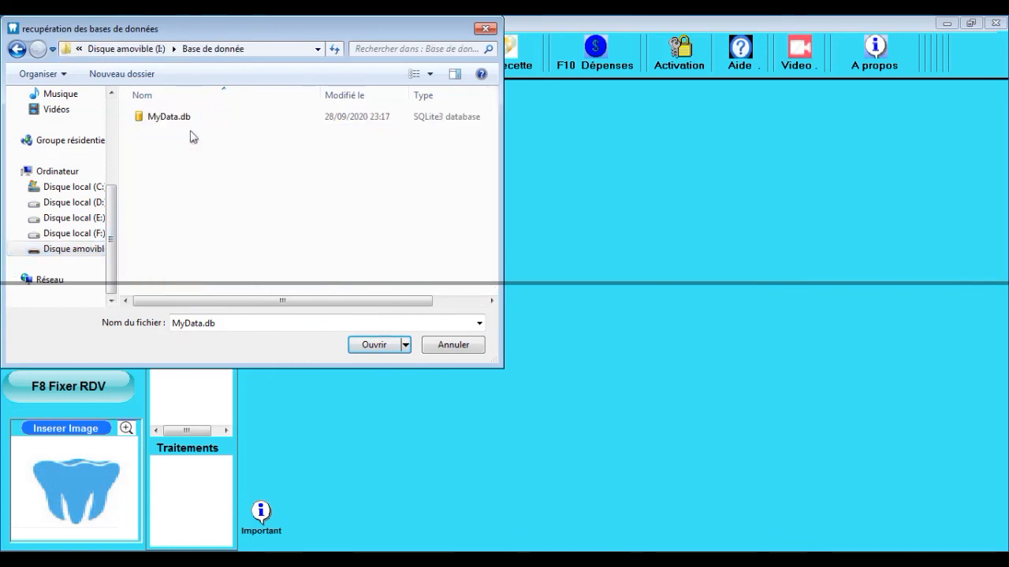
{"action": "left_click", "coordinate": [167, 120]}
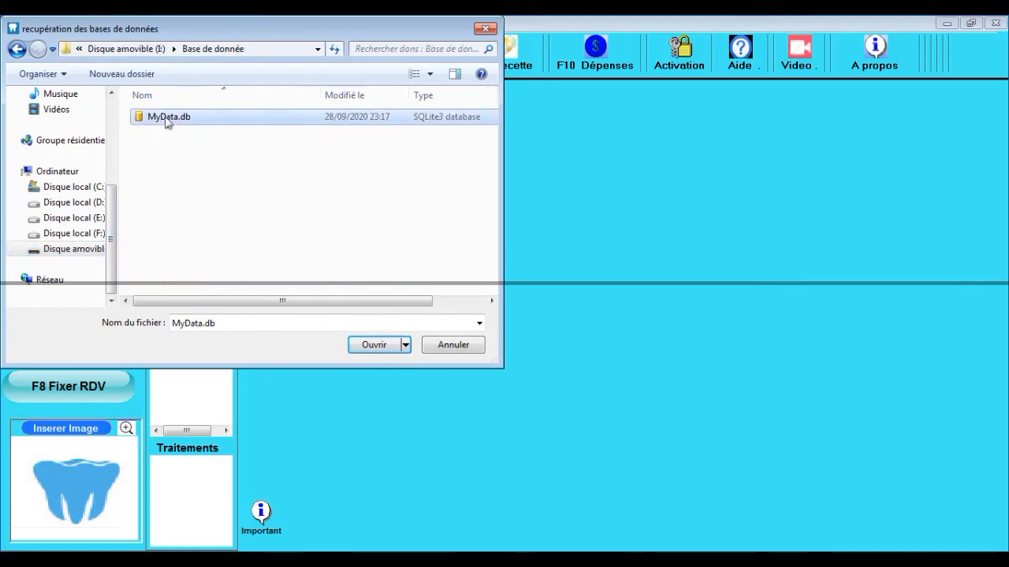
{"action": "left_click", "coordinate": [369, 347]}
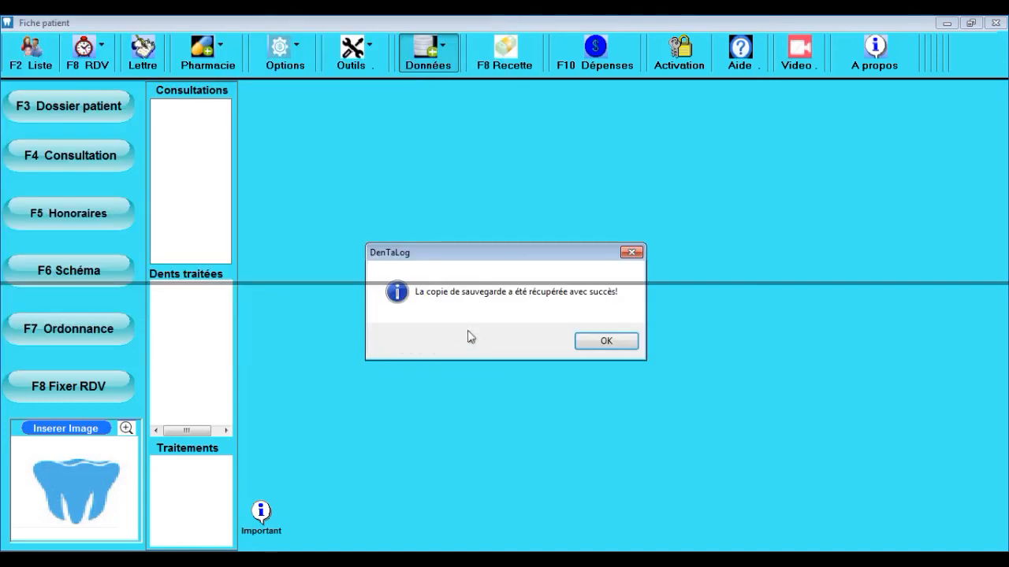